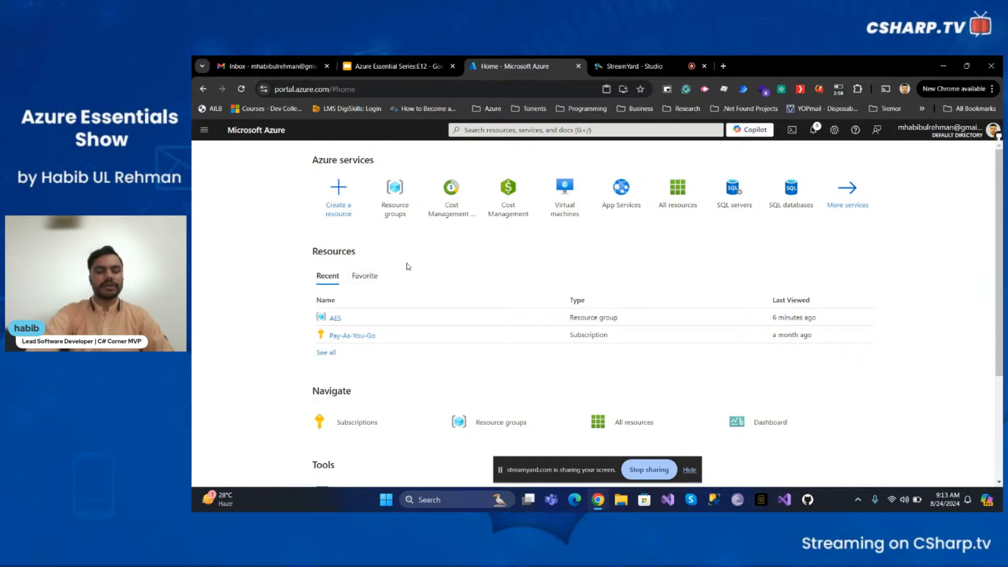
# - Start creating a new Logic App resource from the Create a resource page
pyautogui.click(348, 224)
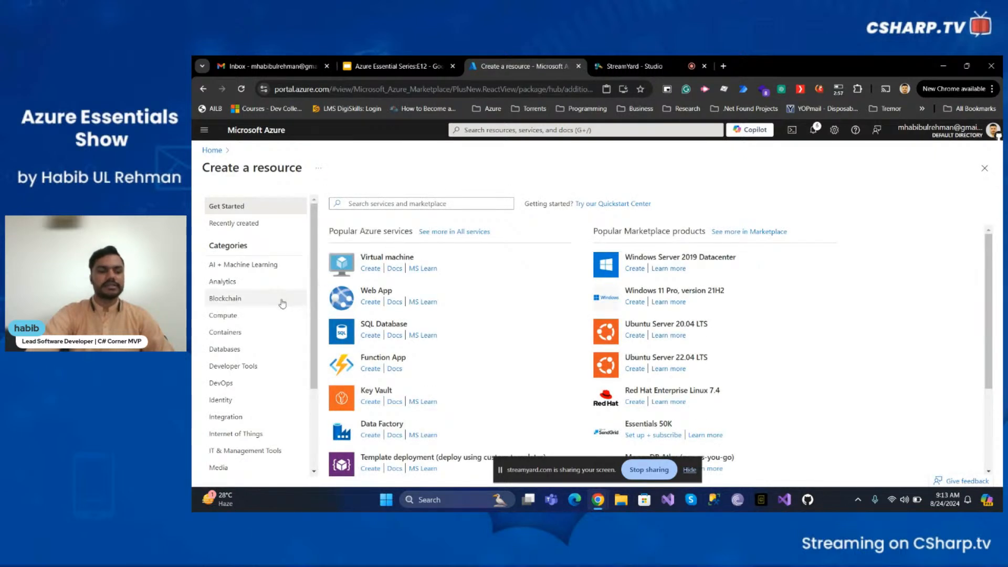
pyautogui.scroll(-1, 278, 298)
pyautogui.click(256, 314)
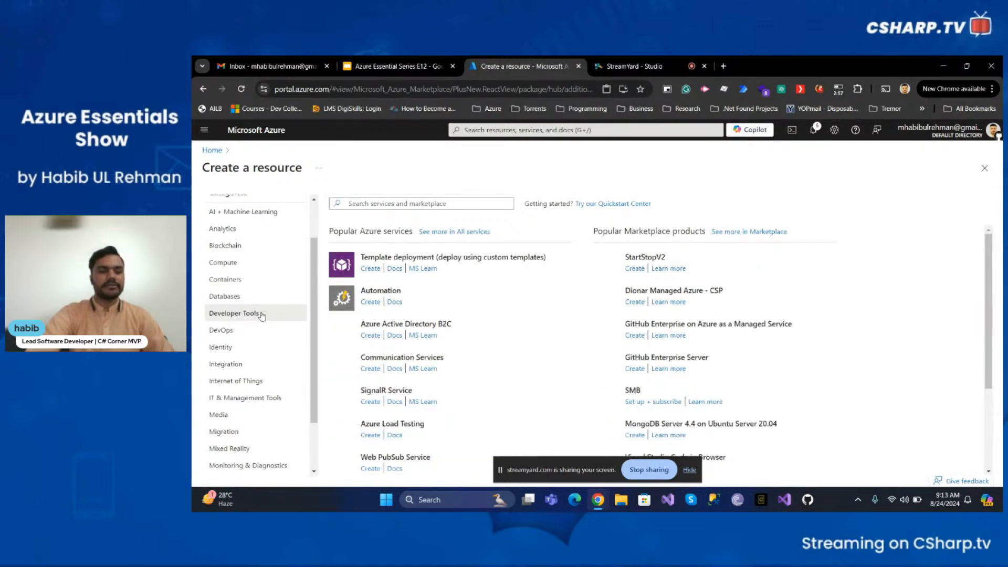
pyautogui.scroll(-2, 365, 300)
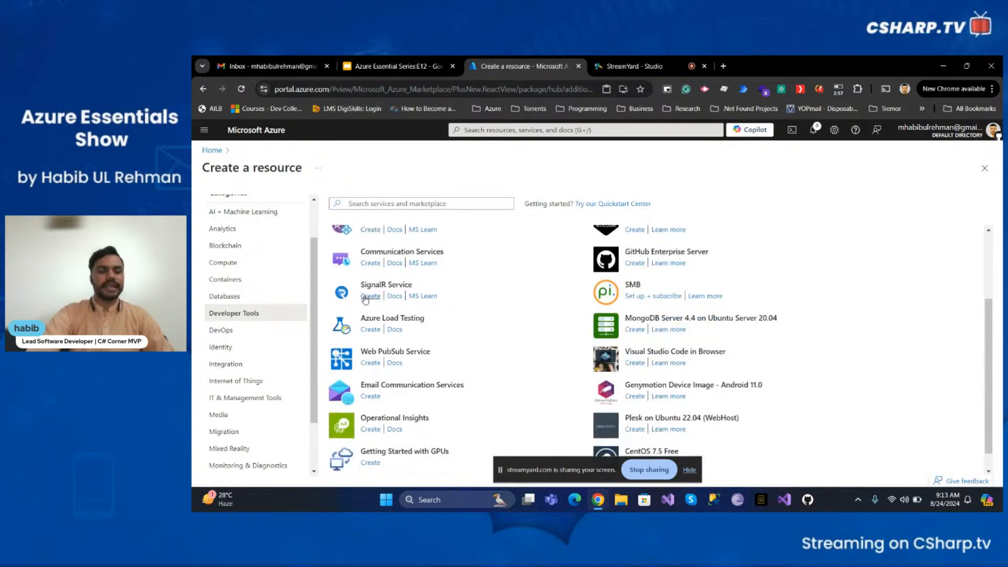
pyautogui.scroll(3, 365, 300)
pyautogui.scroll(1, 265, 298)
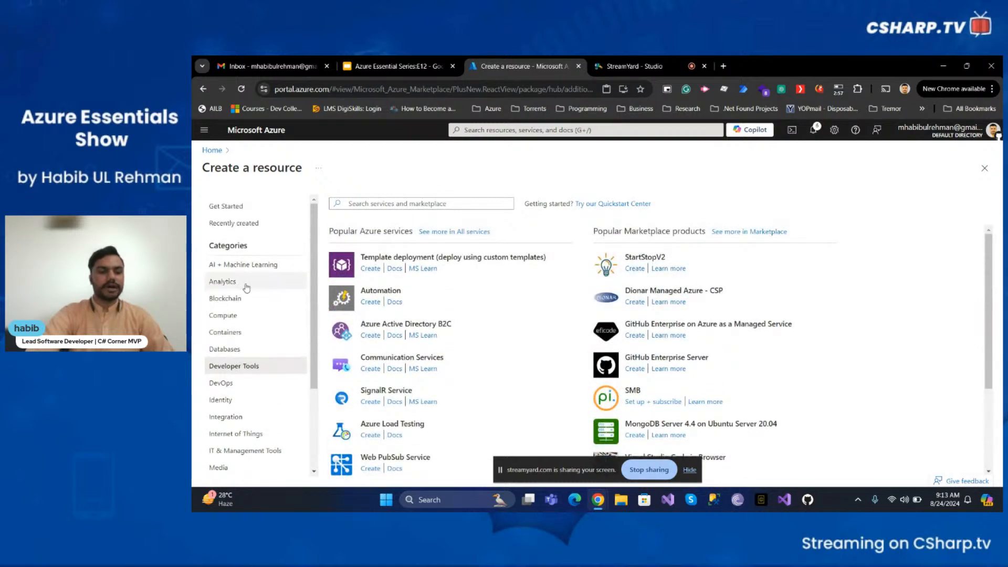
pyautogui.click(256, 225)
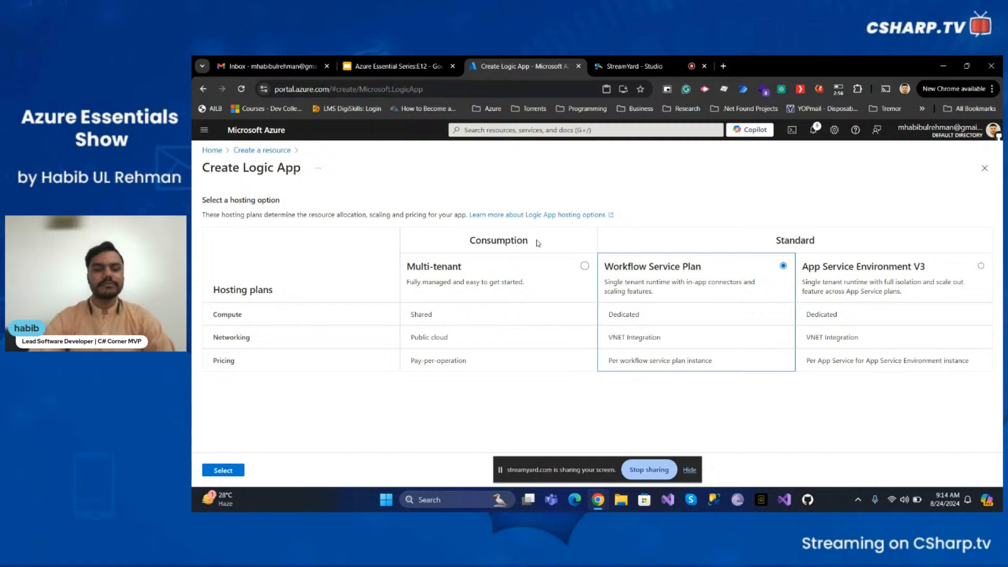
# - Choose the Consumption Multi-tenant hosting plan for the Logic App and confirm the selection
pyautogui.click(585, 266)
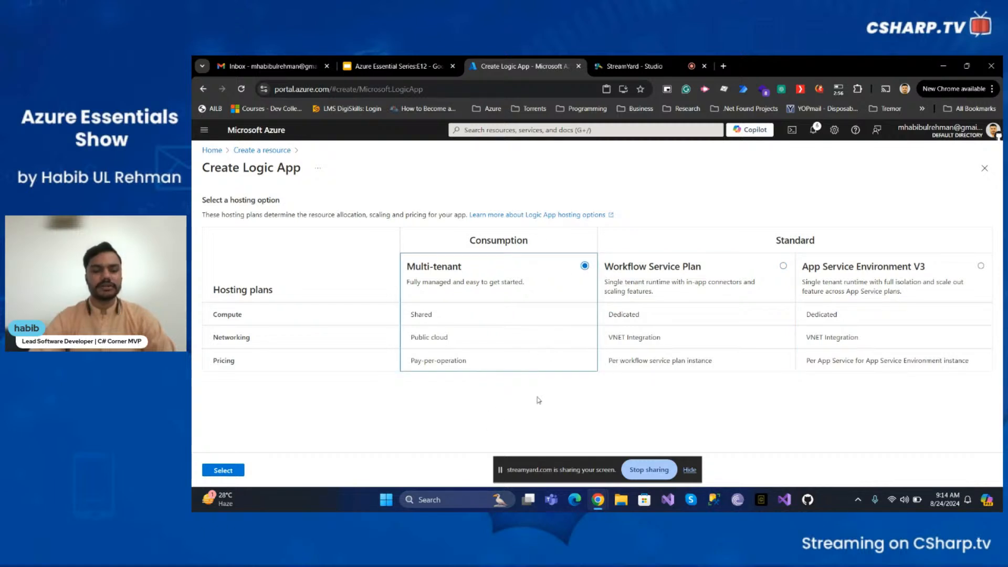
pyautogui.click(223, 471)
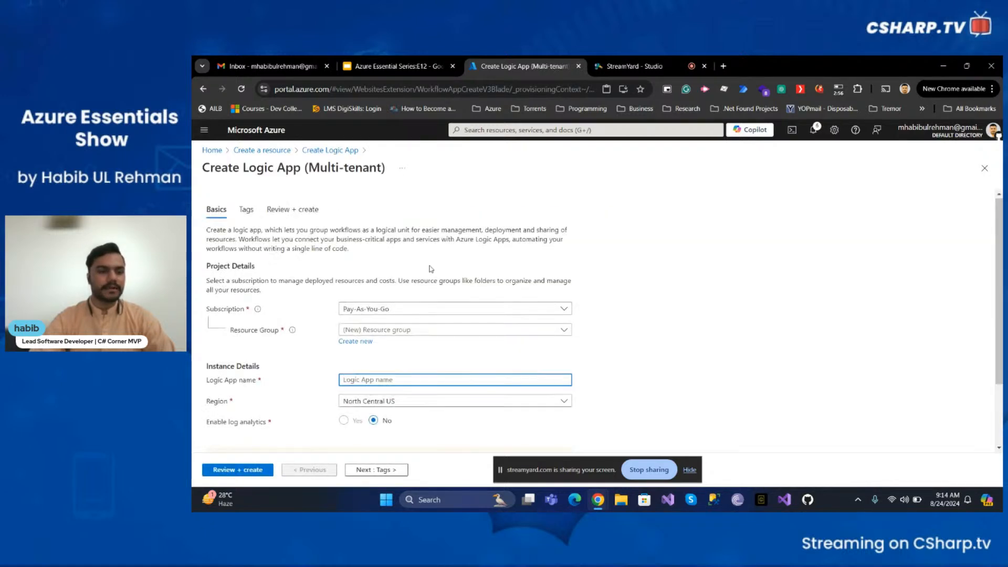
# - Keep the Pay-As-You-Go subscription and select AES as the resource group
pyautogui.scroll(-1, 431, 269)
pyautogui.scroll(1, 430, 269)
pyautogui.scroll(-1, 623, 297)
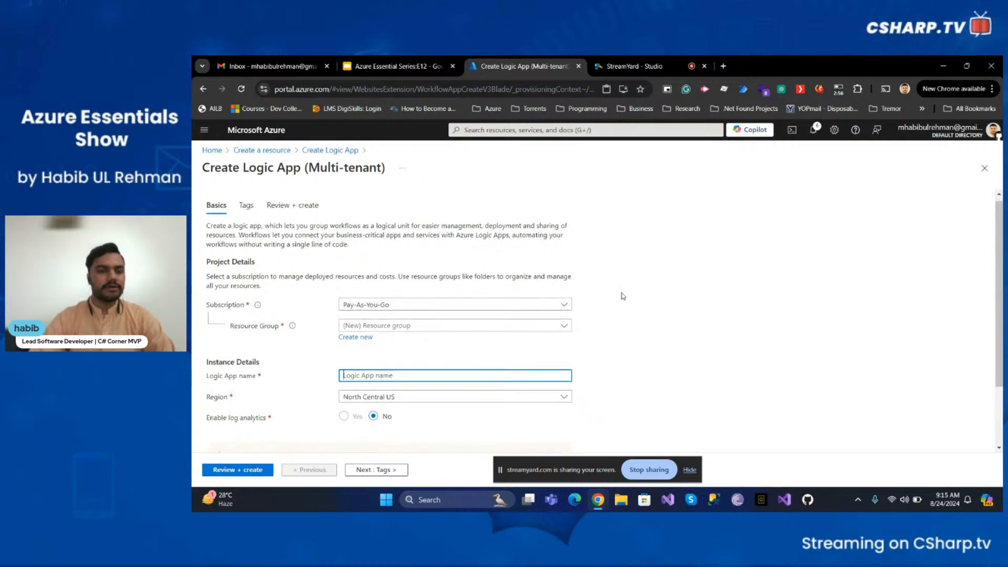
pyautogui.scroll(1, 620, 294)
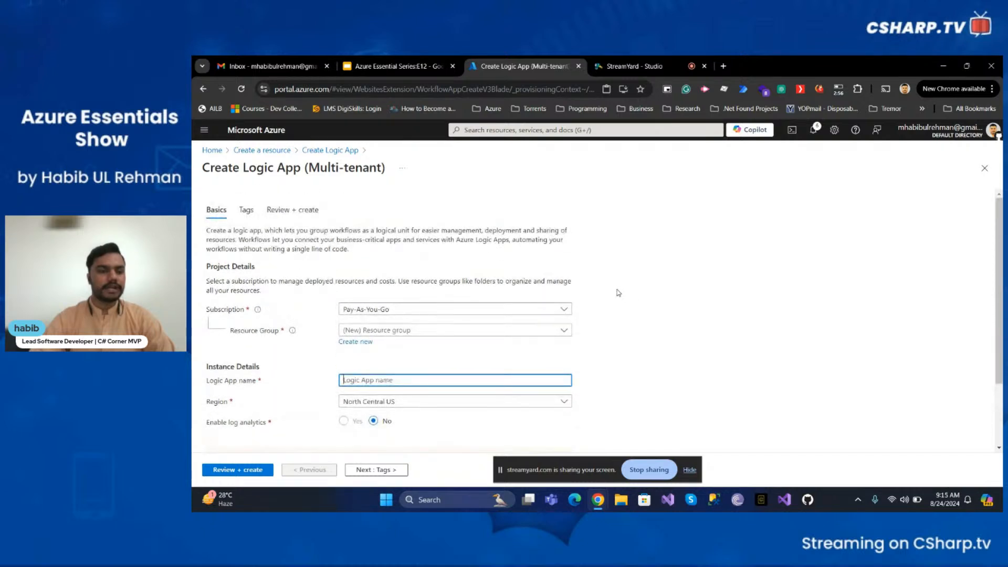
pyautogui.scroll(-1, 537, 251)
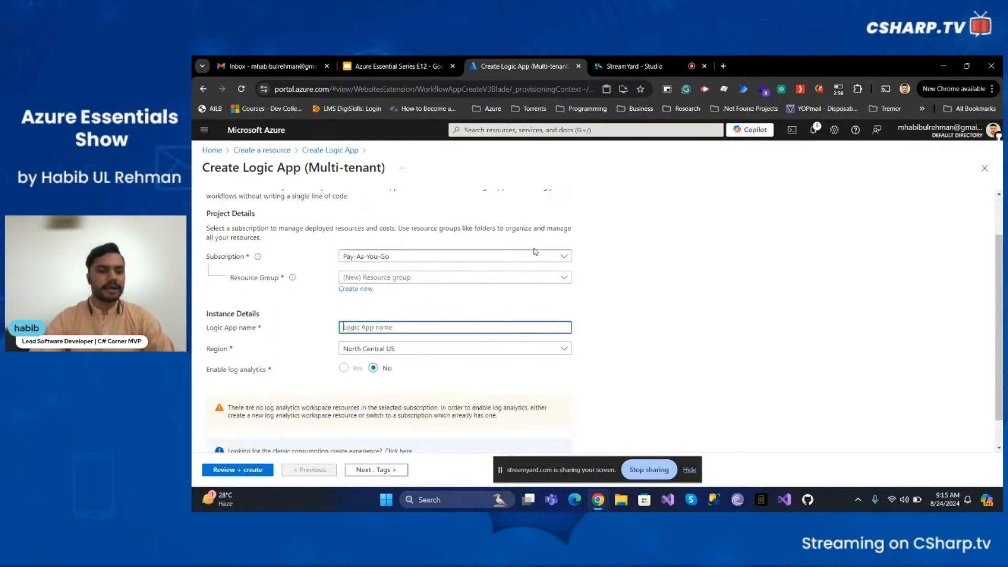
pyautogui.click(442, 261)
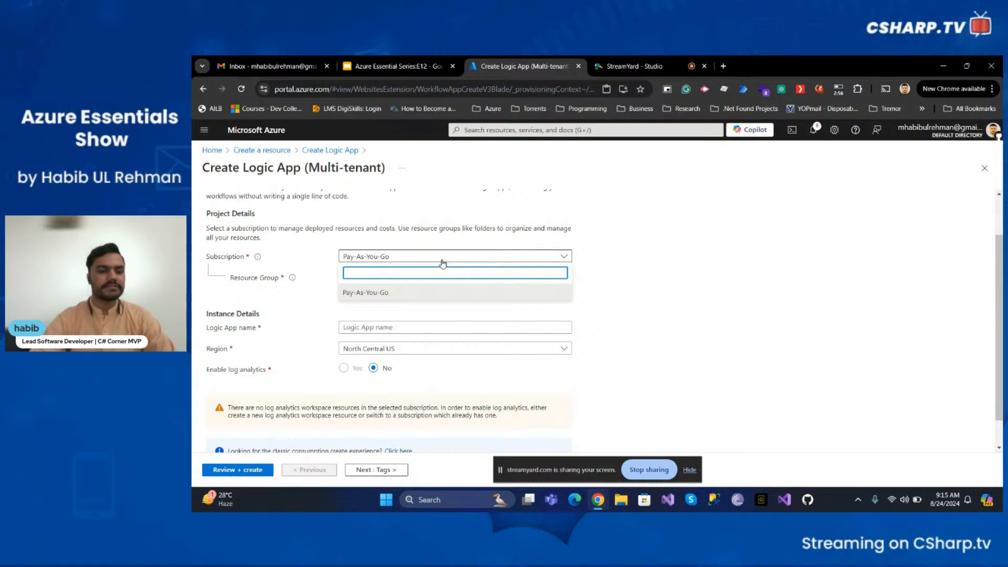
pyautogui.click(443, 261)
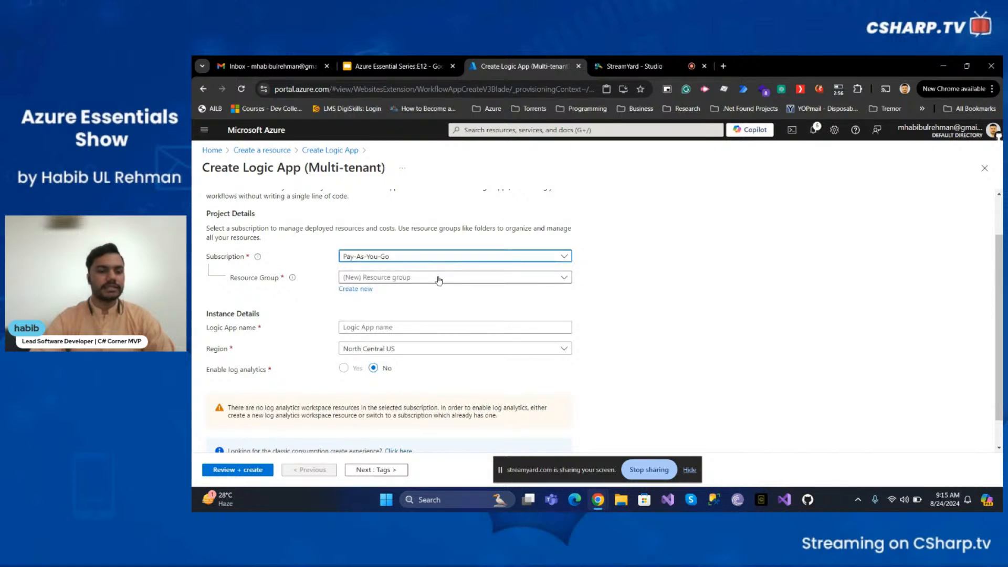
pyautogui.click(439, 280)
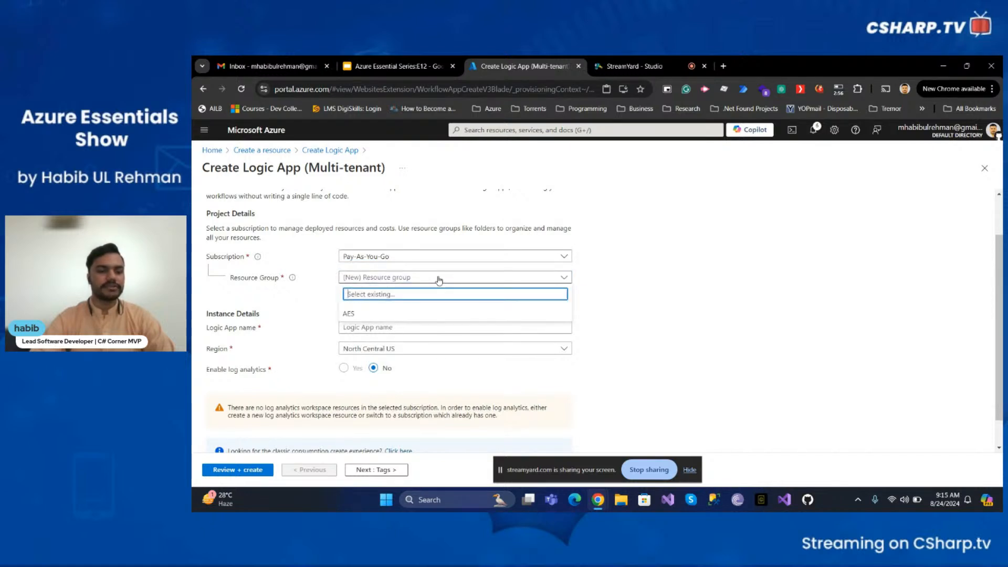
pyautogui.click(395, 318)
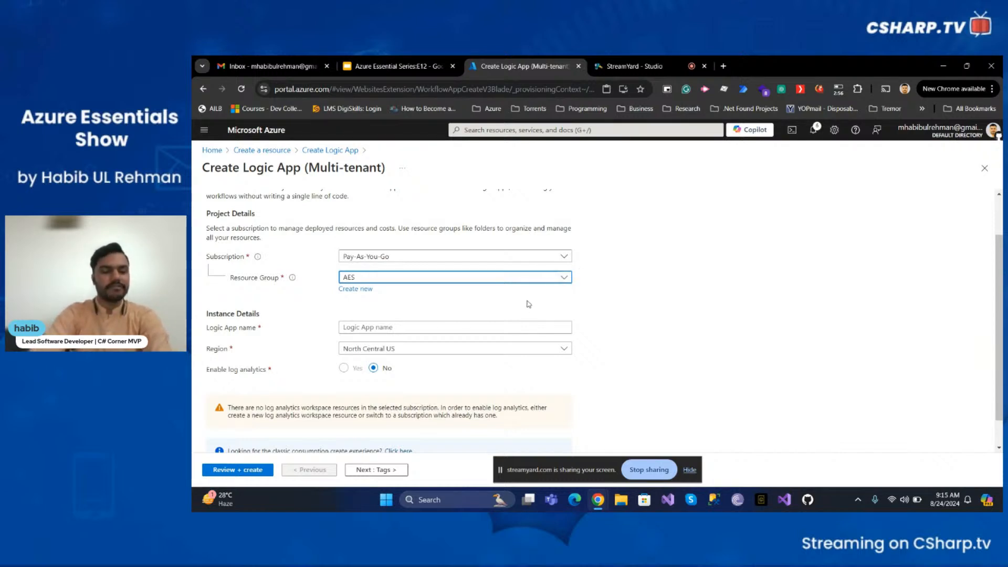
# - Name the Logic App SendEmailLogicFlow
pyautogui.scroll(-1, 534, 296)
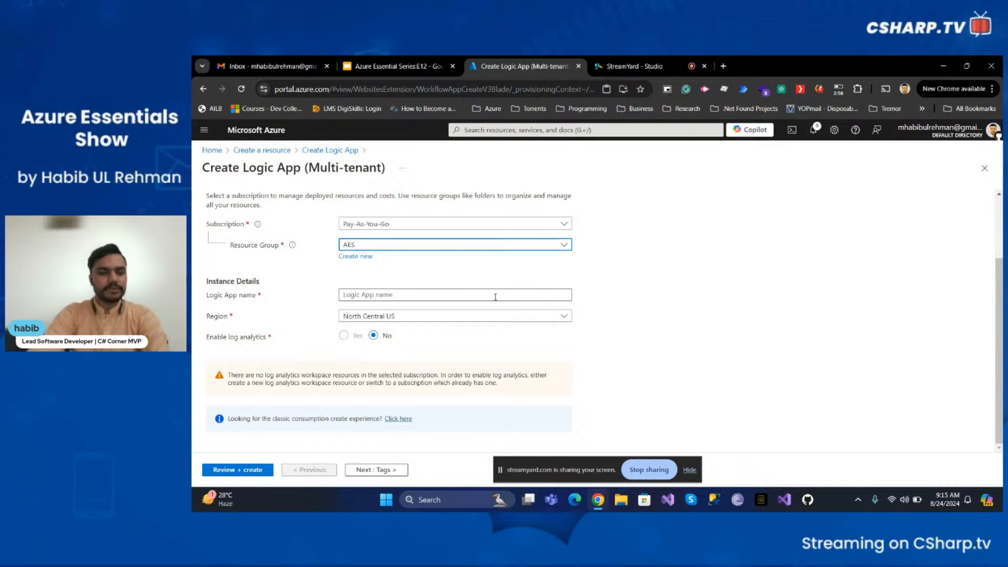
pyautogui.click(496, 297)
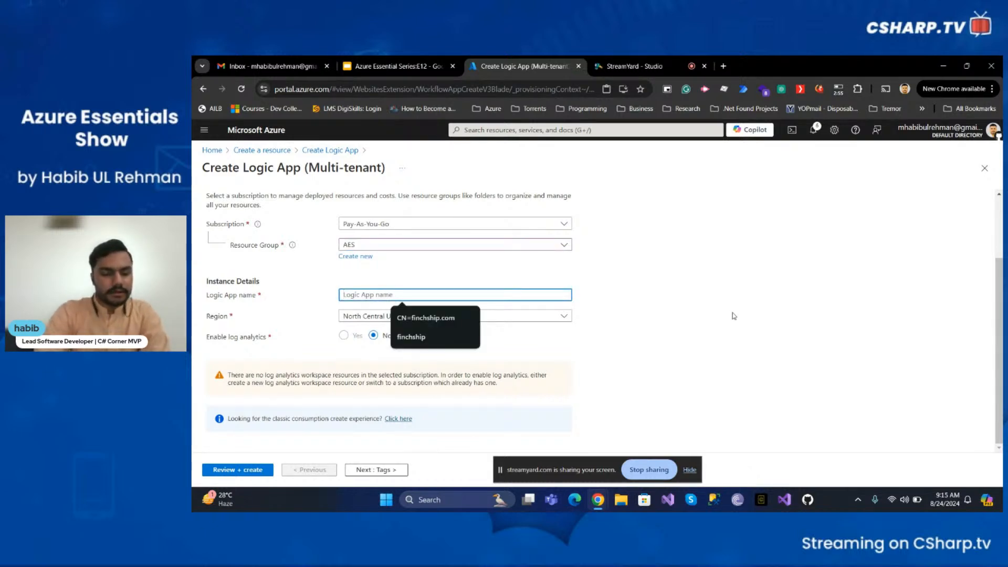
pyautogui.write('F')
pyautogui.press('BackSpace')
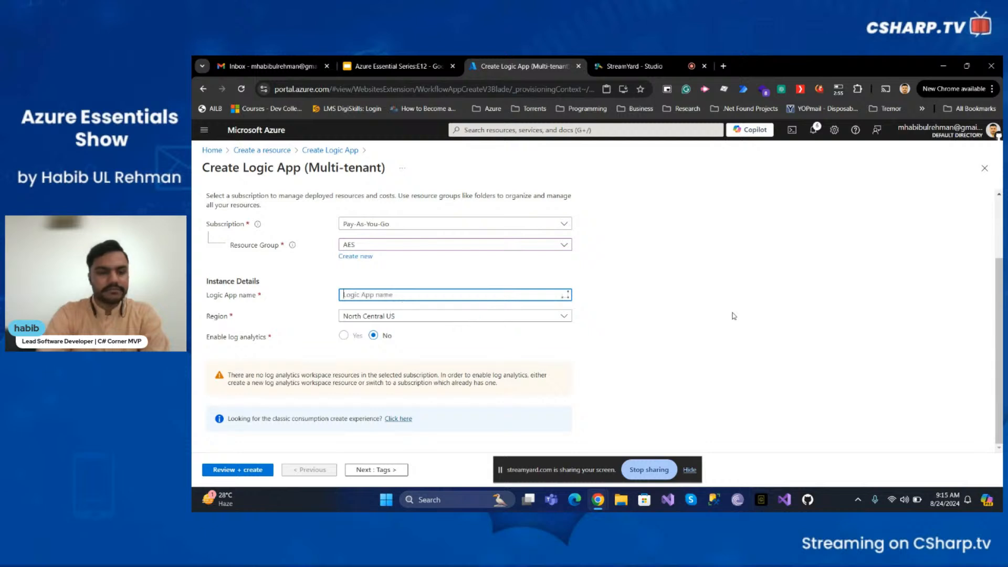
pyautogui.write('SendEmail')
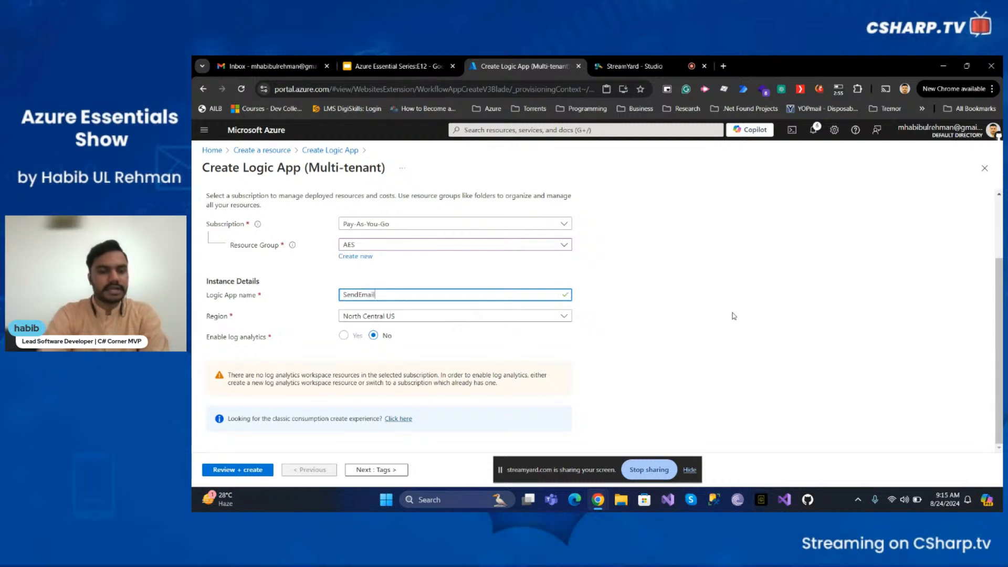
pyautogui.write('LogicFlow')
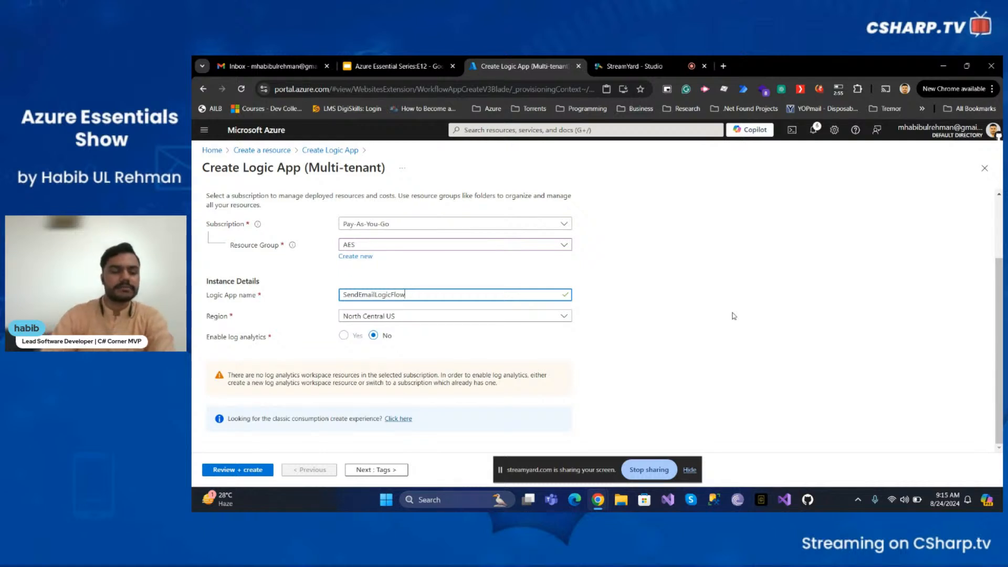
# - Set the region to East US and continue to the Tags page
pyautogui.click(456, 318)
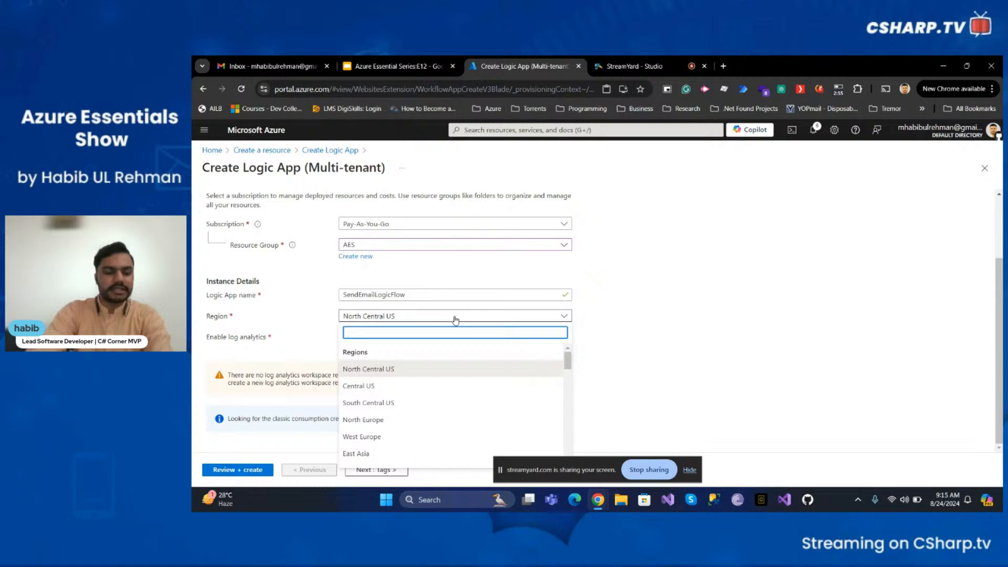
pyautogui.click(455, 317)
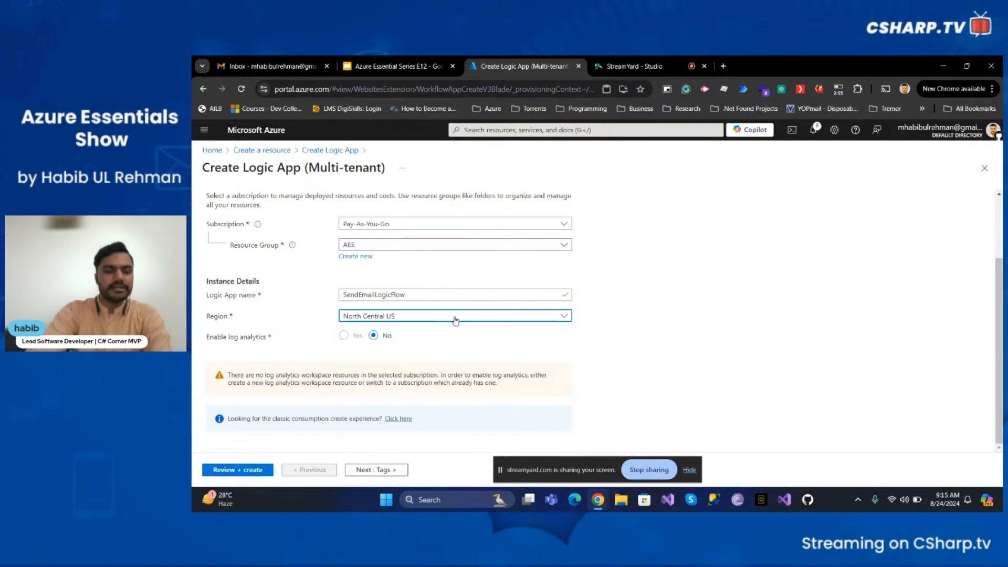
pyautogui.click(456, 318)
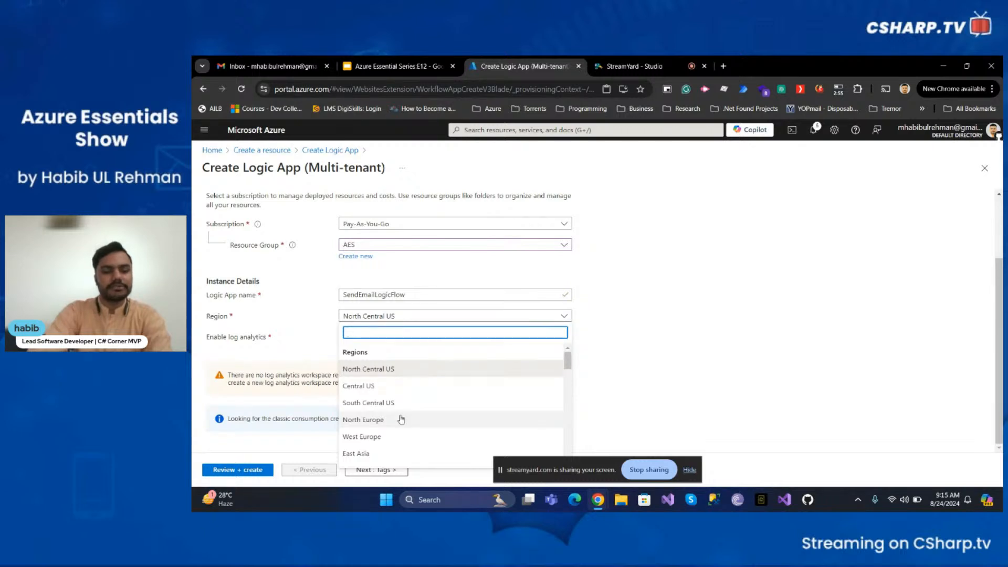
pyautogui.scroll(-1, 391, 397)
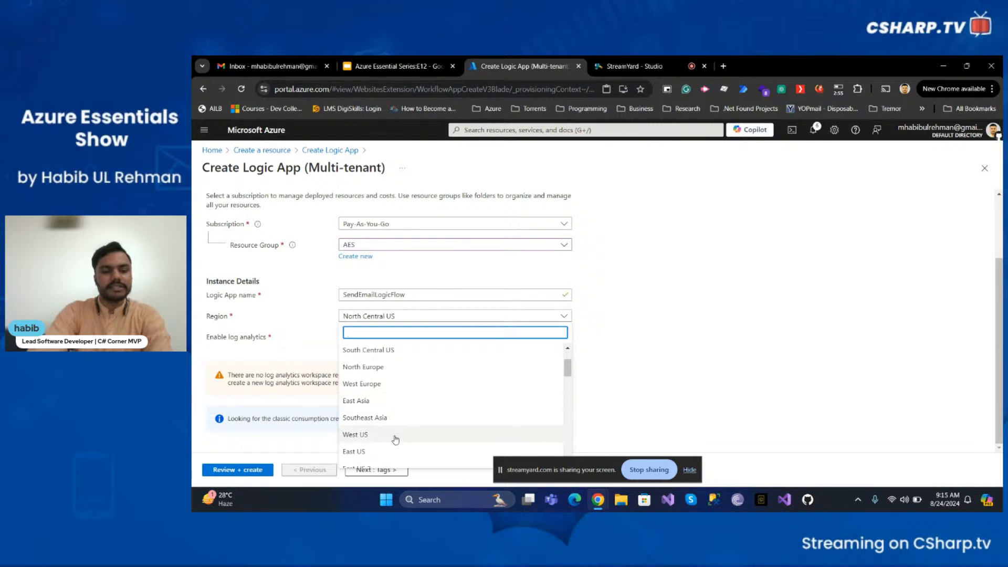
pyautogui.click(384, 456)
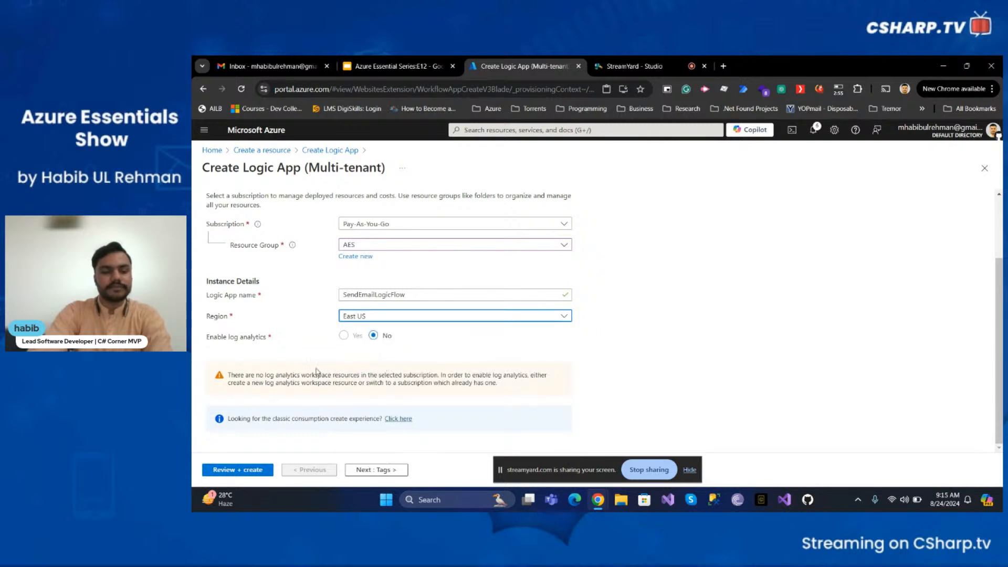
pyautogui.click(344, 339)
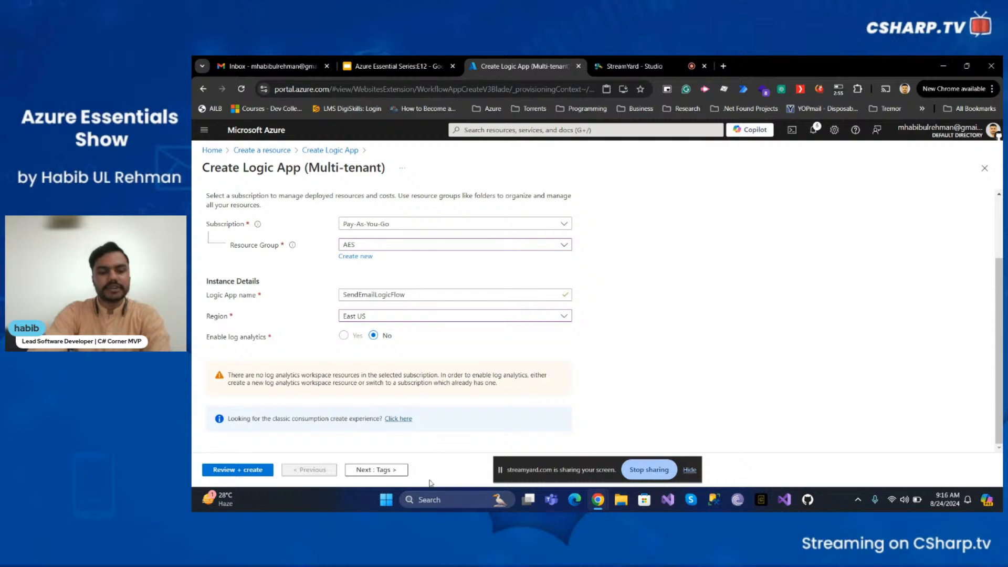
pyautogui.click(375, 471)
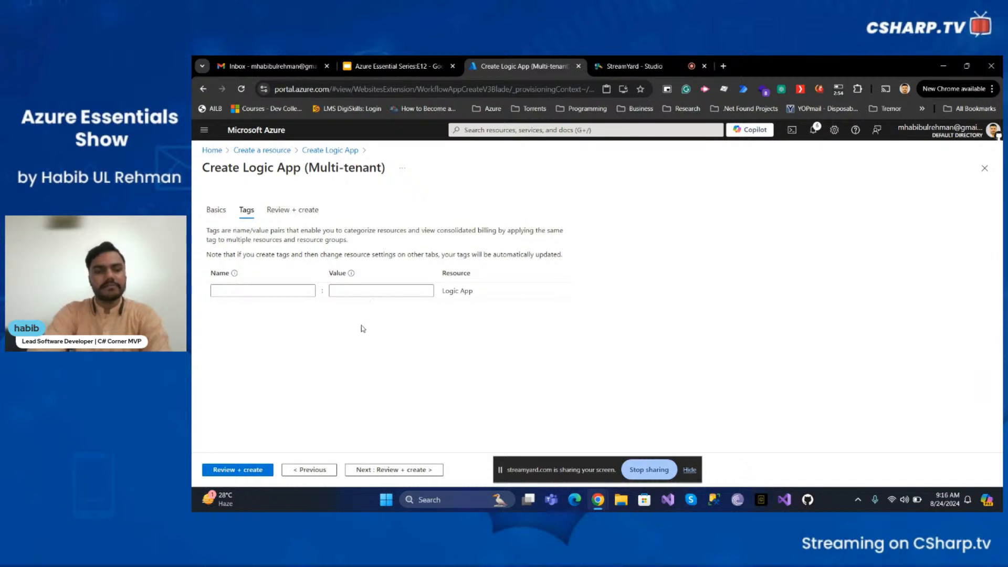
# - Add a tag named project with value aes and continue to Review + create
pyautogui.click(306, 290)
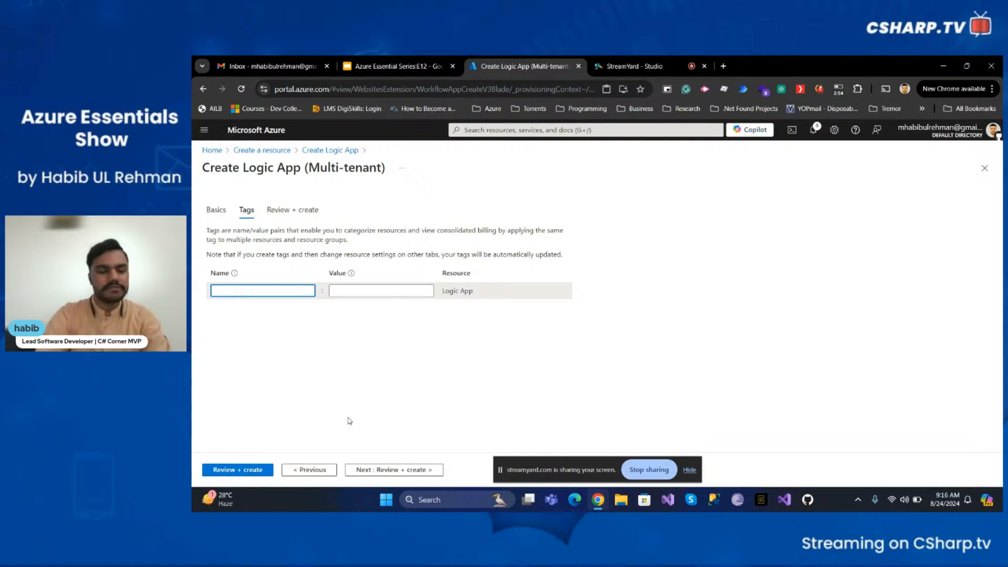
pyautogui.write('project')
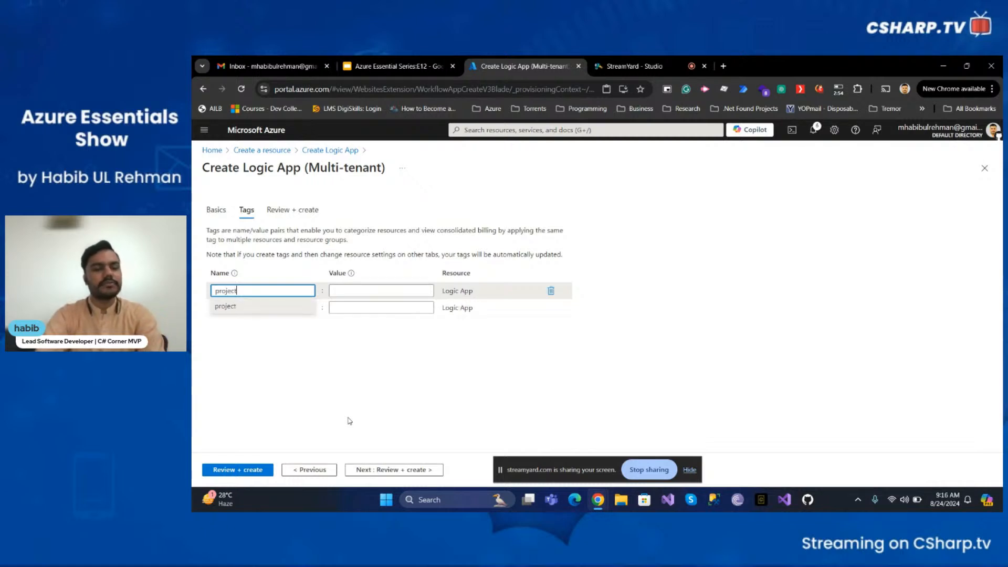
pyautogui.press('Tab')
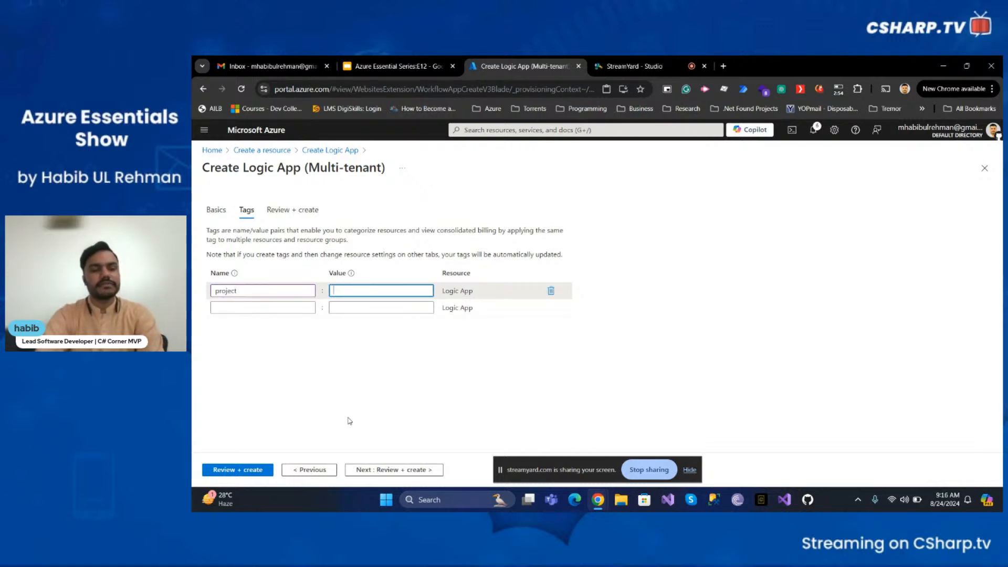
pyautogui.write('aes')
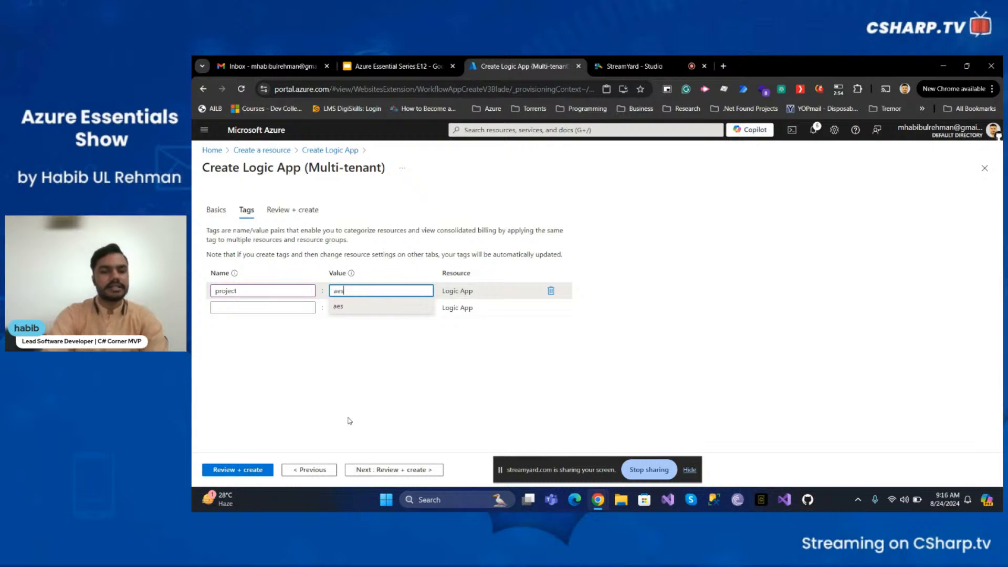
pyautogui.click(465, 398)
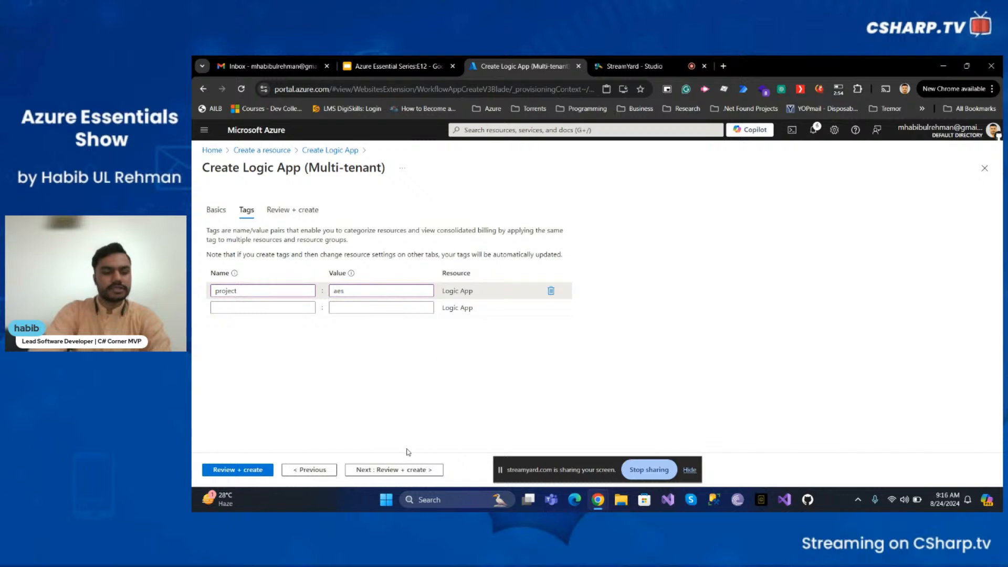
pyautogui.click(404, 471)
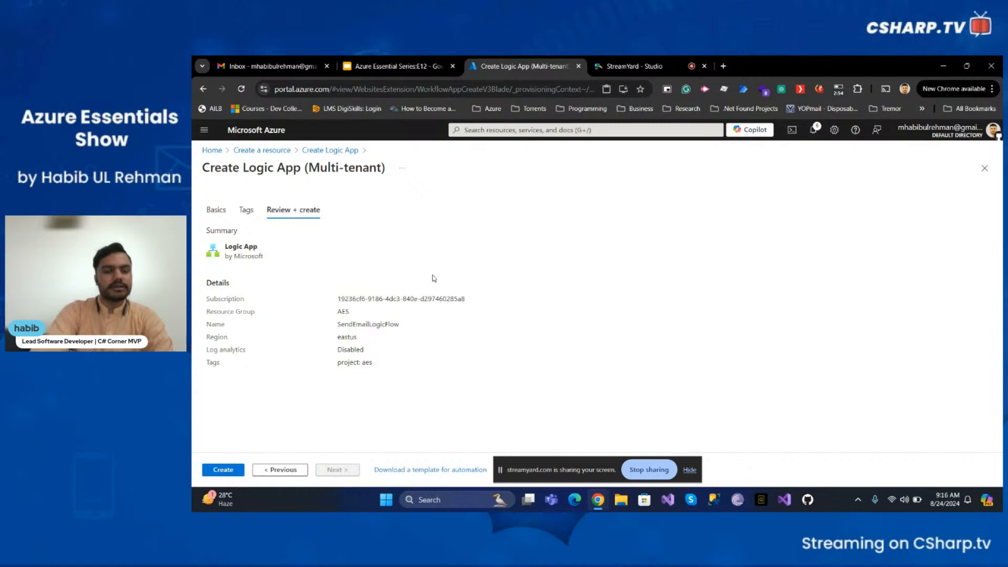
# - Review the summary details, create the Logic App, and open the deployed resource
pyautogui.tripleClick(358, 297)
pyautogui.click(354, 312)
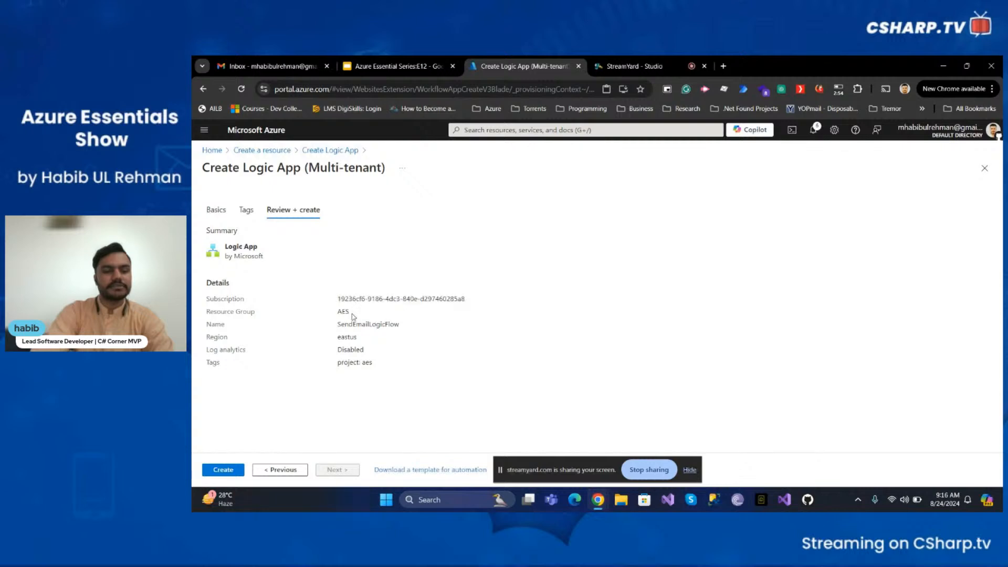
pyautogui.doubleClick(351, 324)
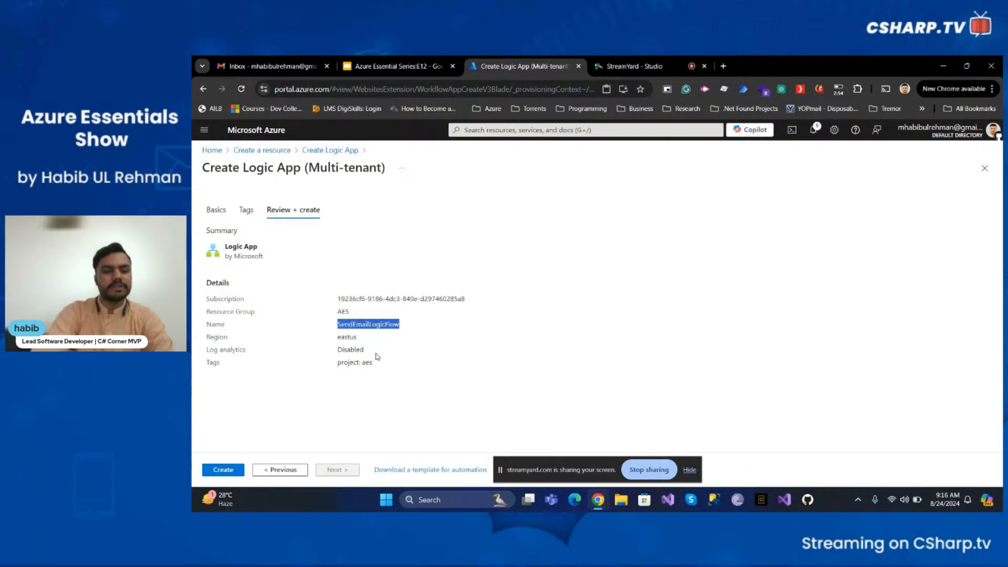
pyautogui.click(235, 474)
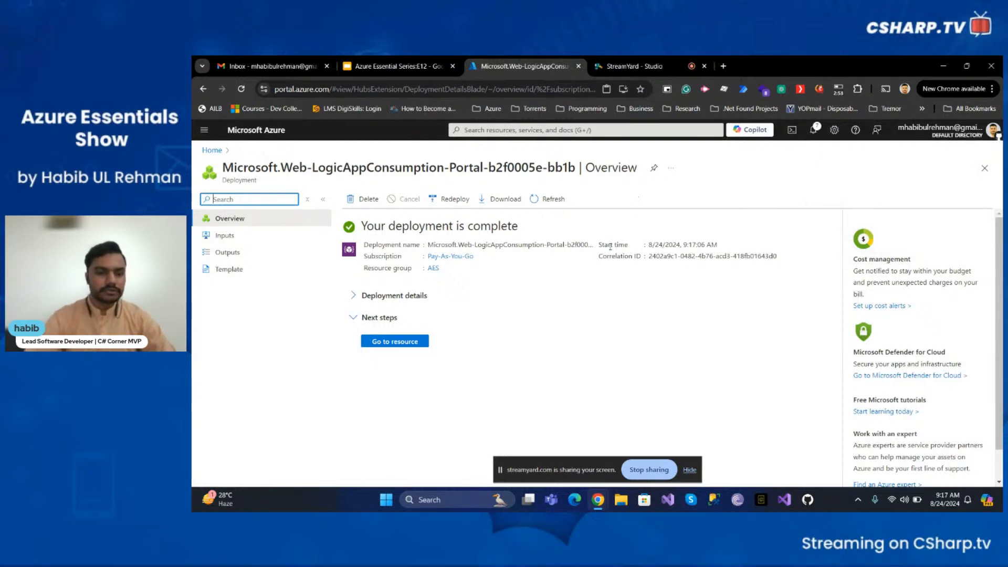
pyautogui.click(378, 342)
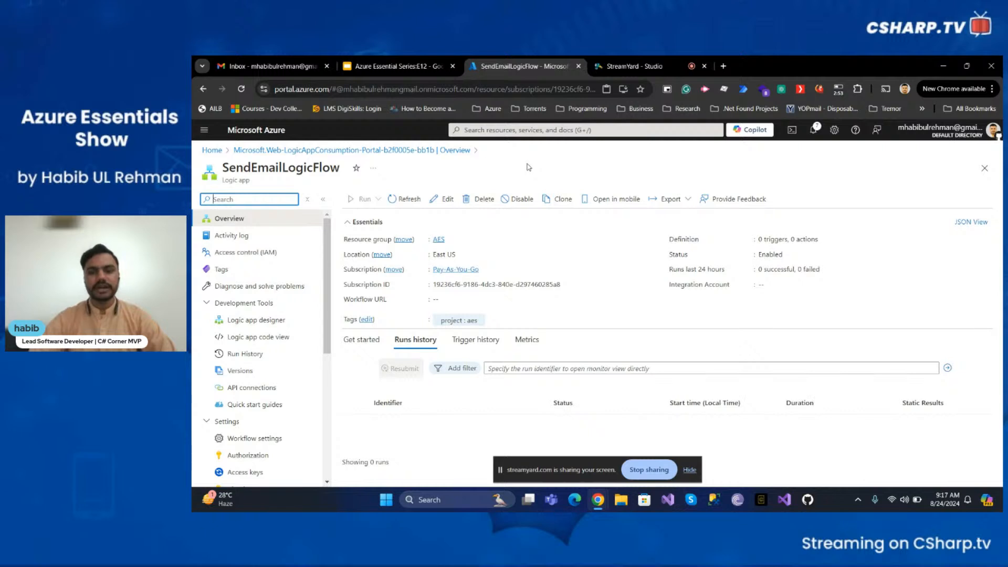
# - Review the Logic App's overview essentials and the options under Get started
pyautogui.doubleClick(697, 240)
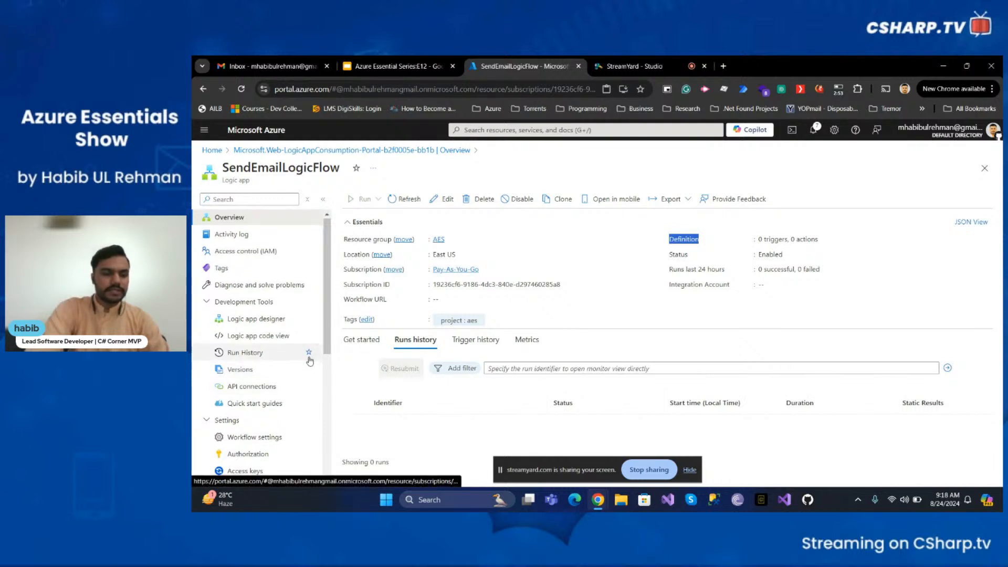
pyautogui.scroll(-2, 310, 361)
pyautogui.scroll(2, 252, 294)
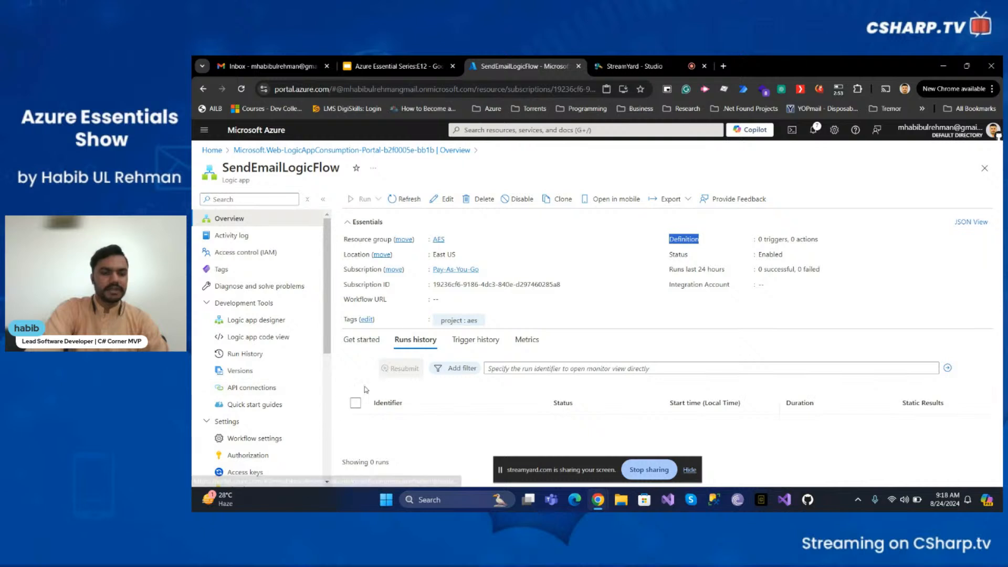
pyautogui.click(355, 341)
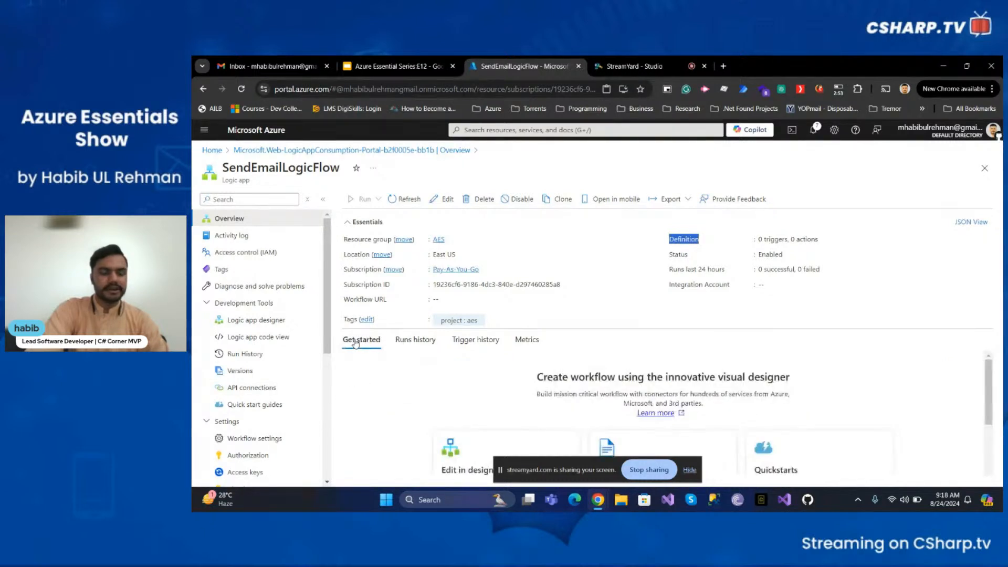
pyautogui.scroll(-2, 457, 402)
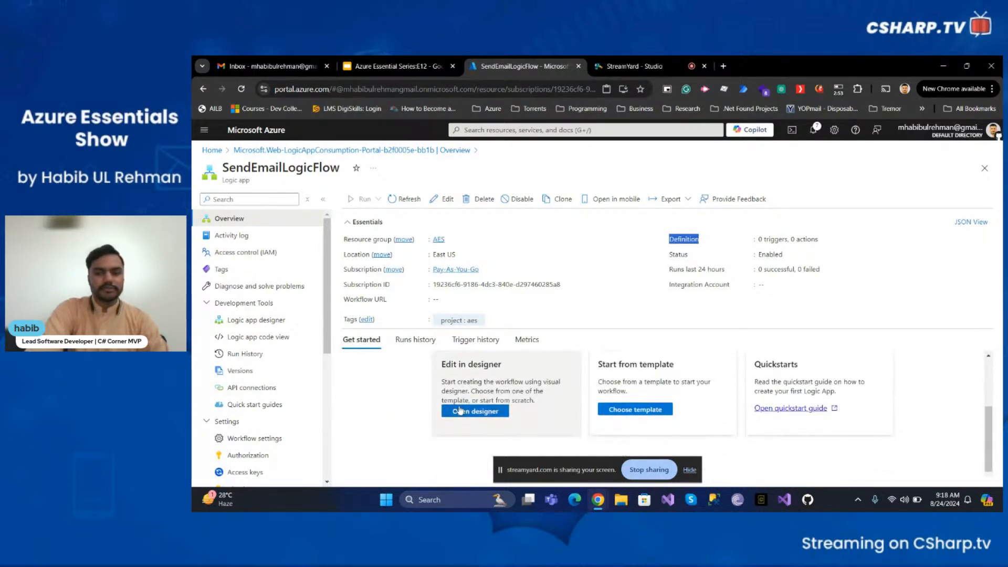
pyautogui.scroll(2, 458, 403)
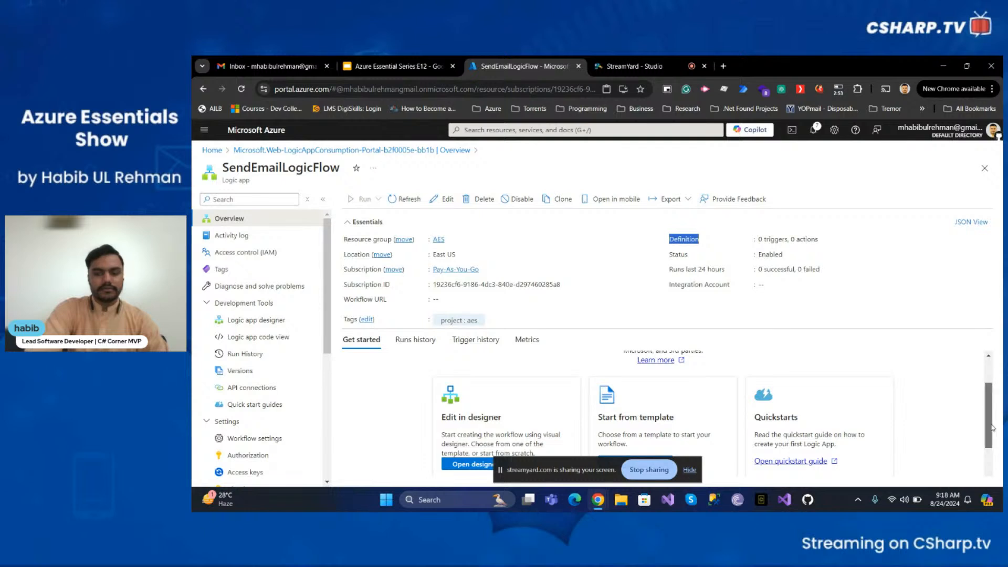
pyautogui.scroll(1, 993, 410)
pyautogui.moveTo(993, 410); pyautogui.dragTo(991, 441)
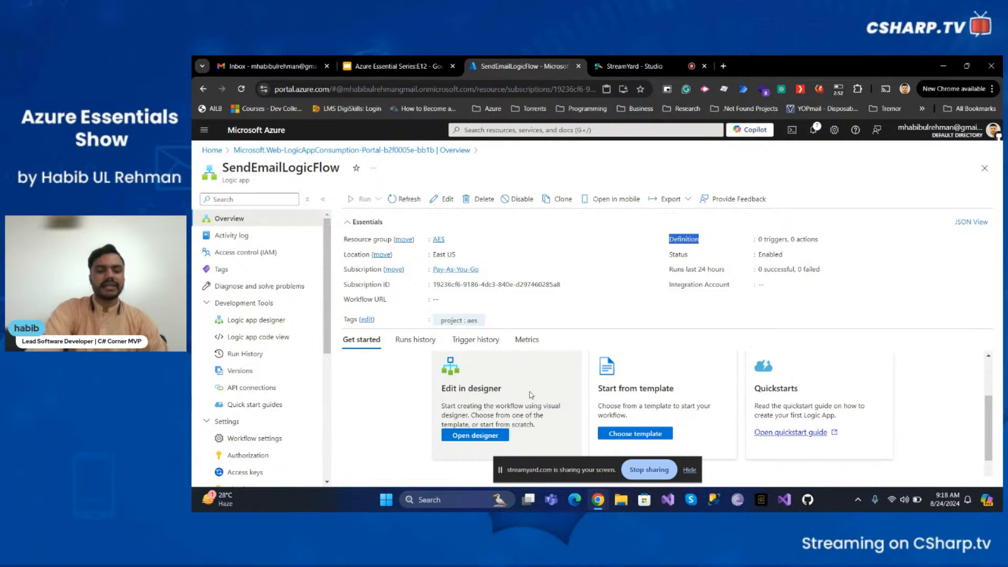
pyautogui.rightClick(535, 395)
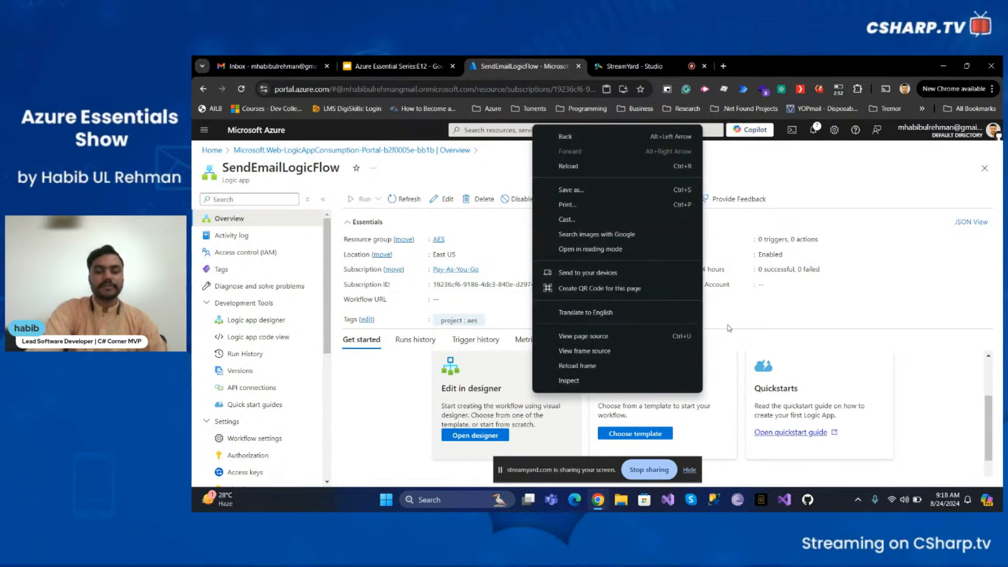
pyautogui.click(758, 319)
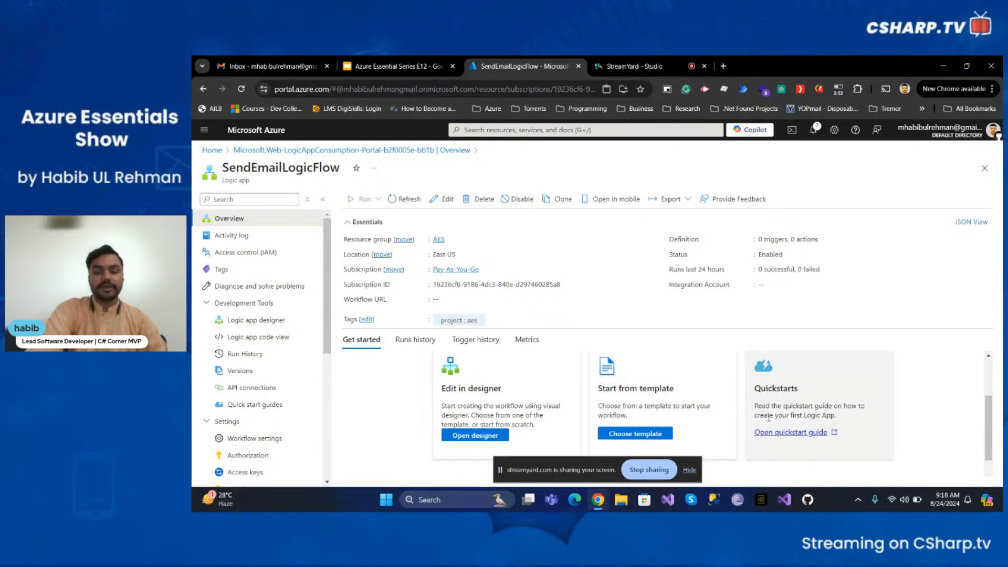
# - Open the template gallery and browse the common triggers and available workflow templates
pyautogui.click(633, 437)
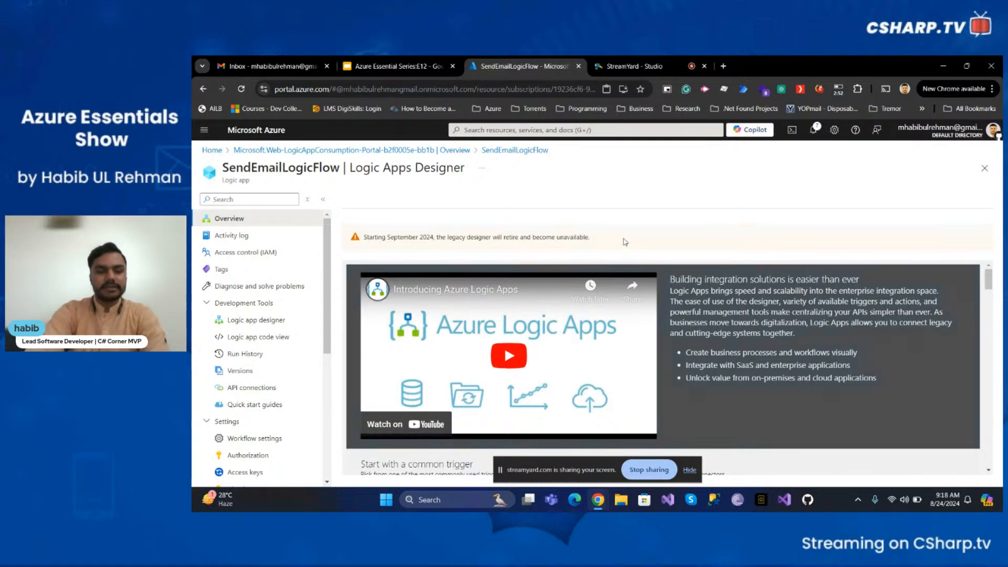
pyautogui.scroll(-3, 967, 401)
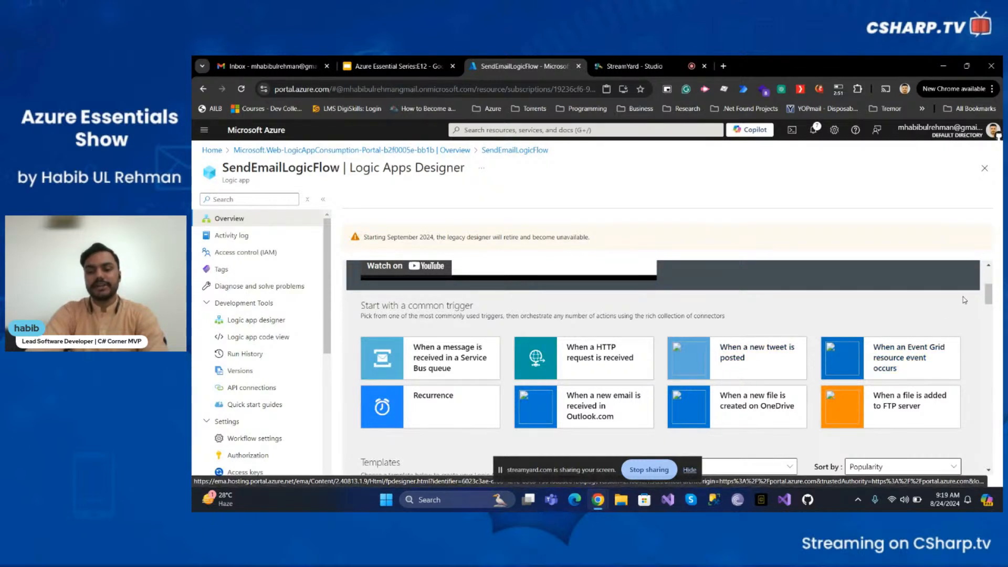
pyautogui.scroll(-1, 985, 296)
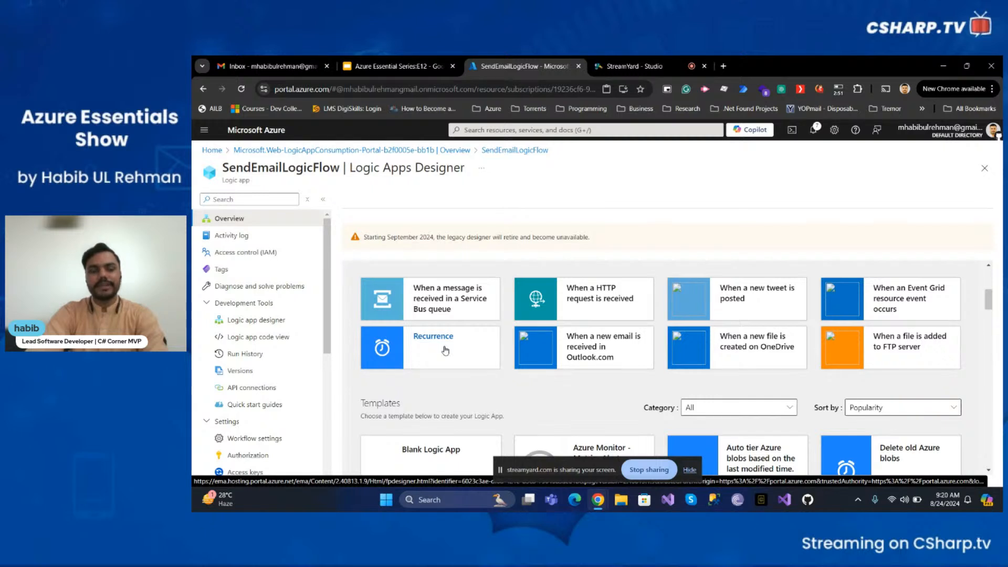
pyautogui.scroll(-1, 446, 349)
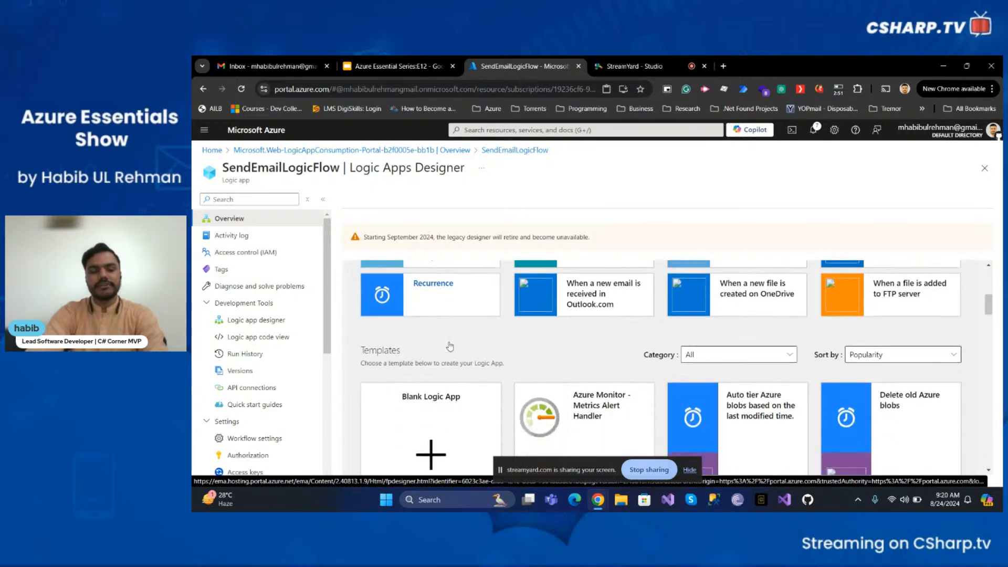
pyautogui.scroll(1, 449, 346)
pyautogui.scroll(-3, 449, 347)
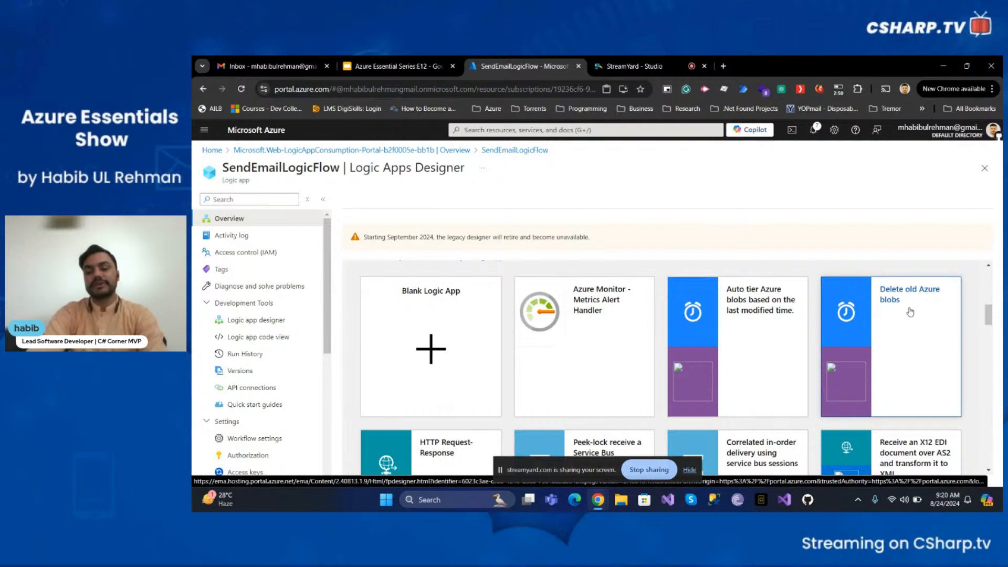
pyautogui.scroll(-2, 913, 323)
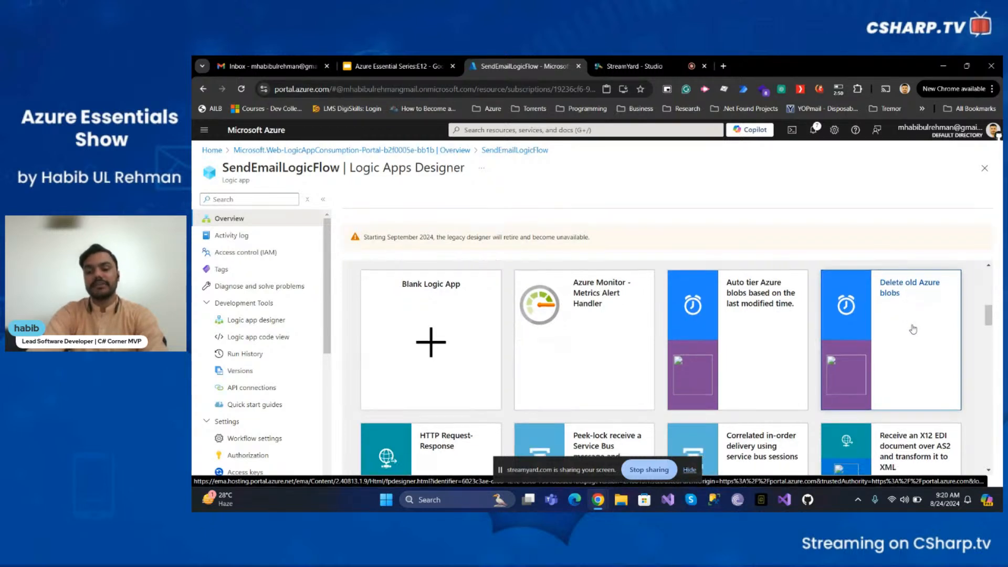
pyautogui.scroll(-1, 913, 329)
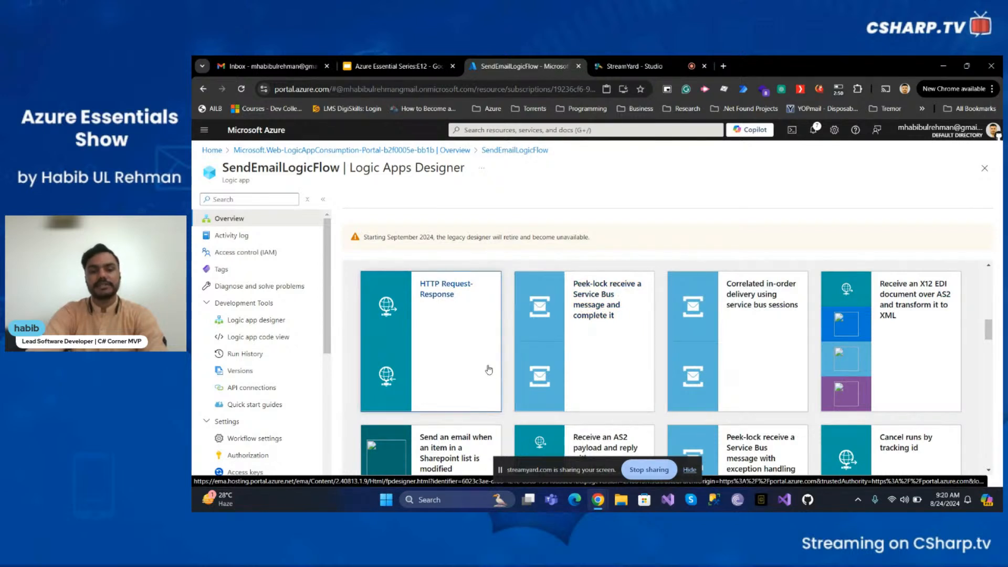
pyautogui.scroll(-6, 488, 370)
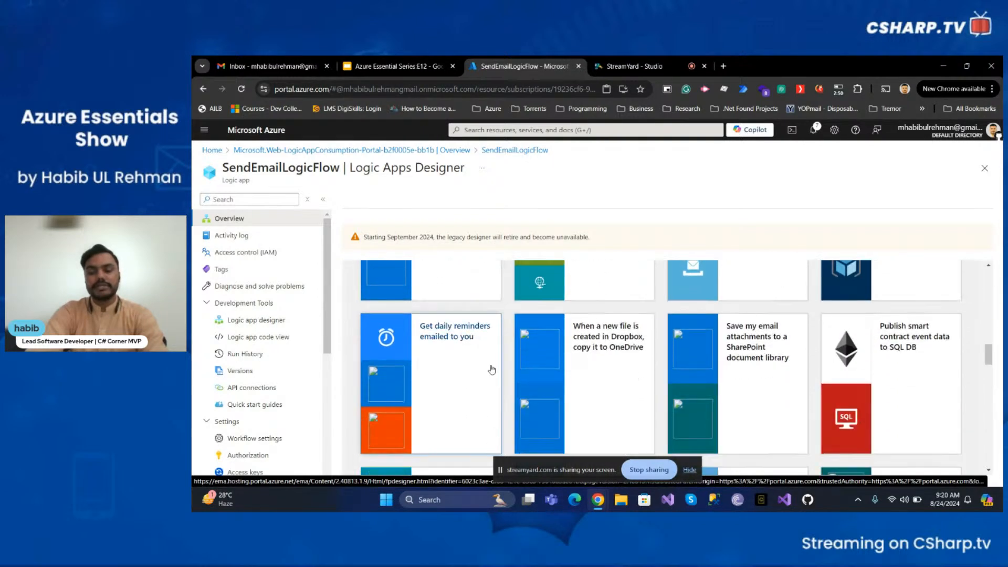
pyautogui.scroll(-6, 492, 369)
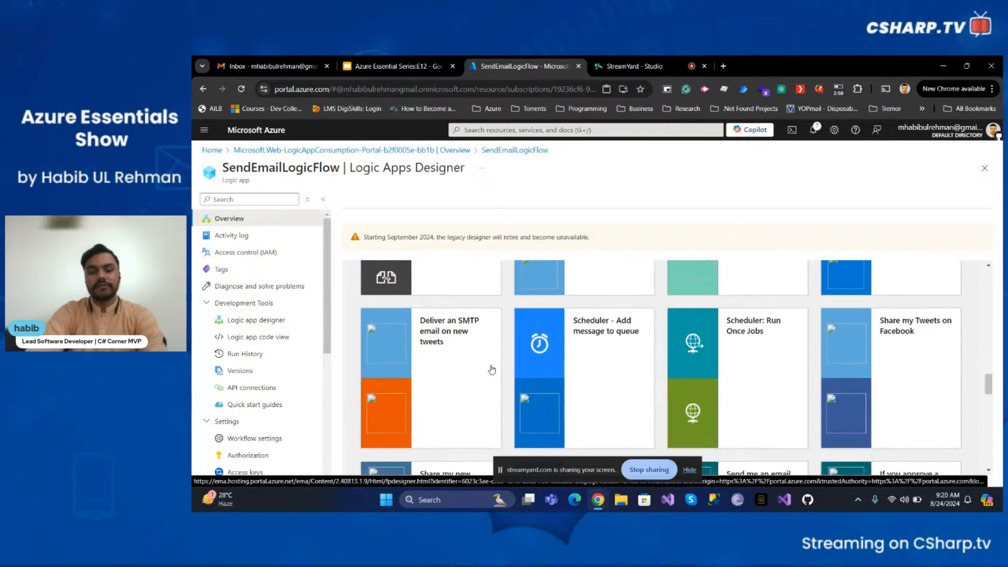
pyautogui.scroll(-6, 492, 370)
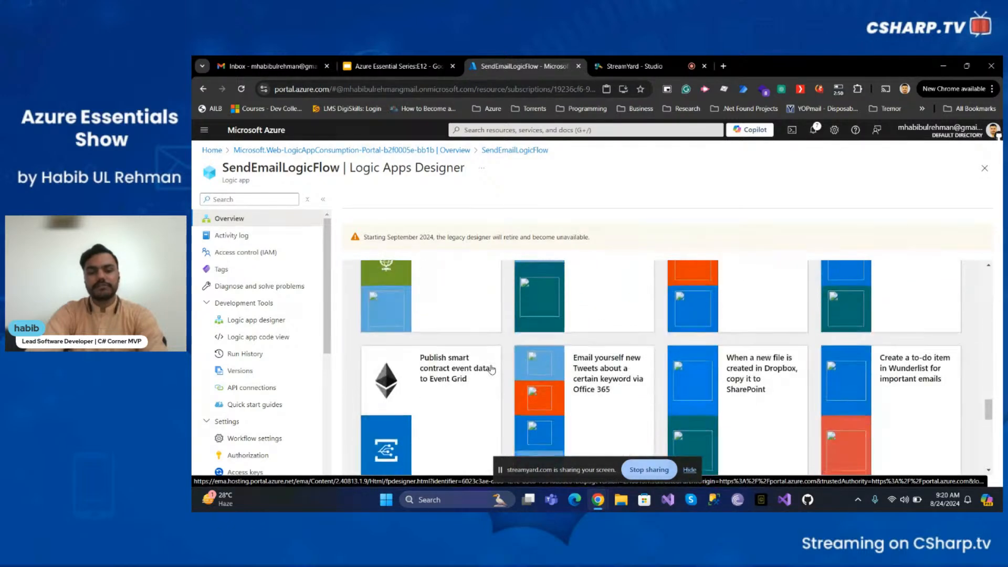
pyautogui.scroll(15, 492, 370)
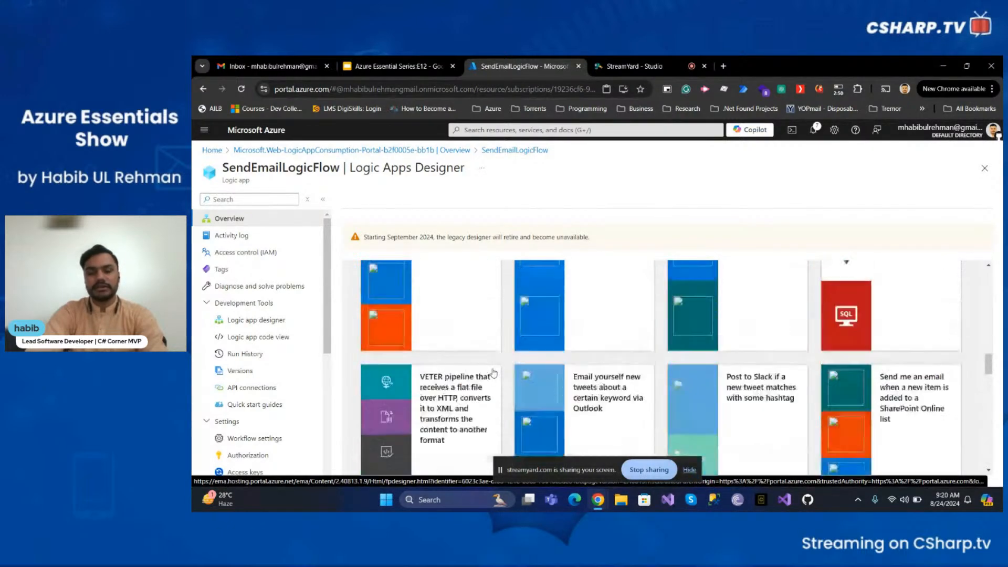
pyautogui.scroll(5, 494, 373)
pyautogui.scroll(-4, 492, 374)
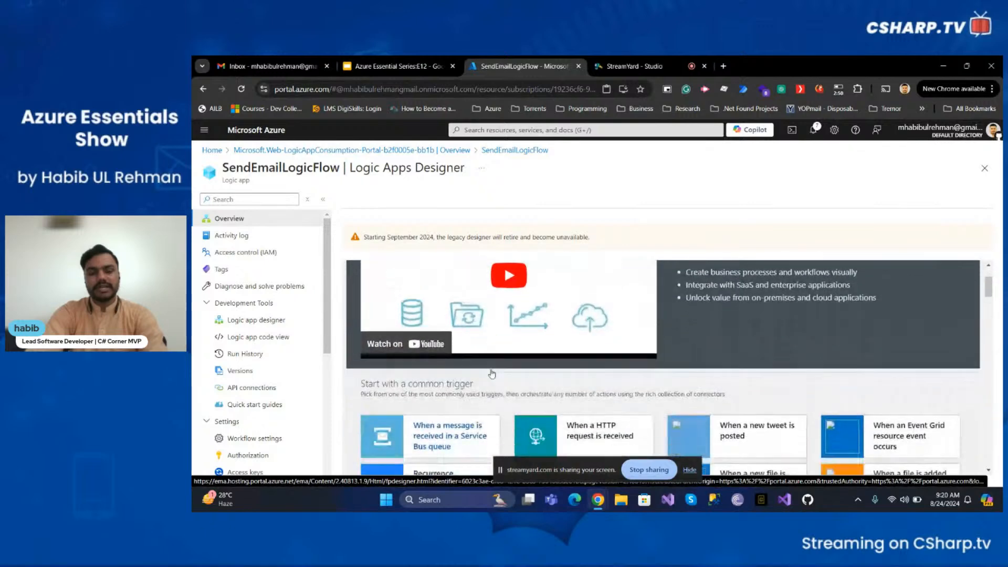
pyautogui.scroll(4, 492, 374)
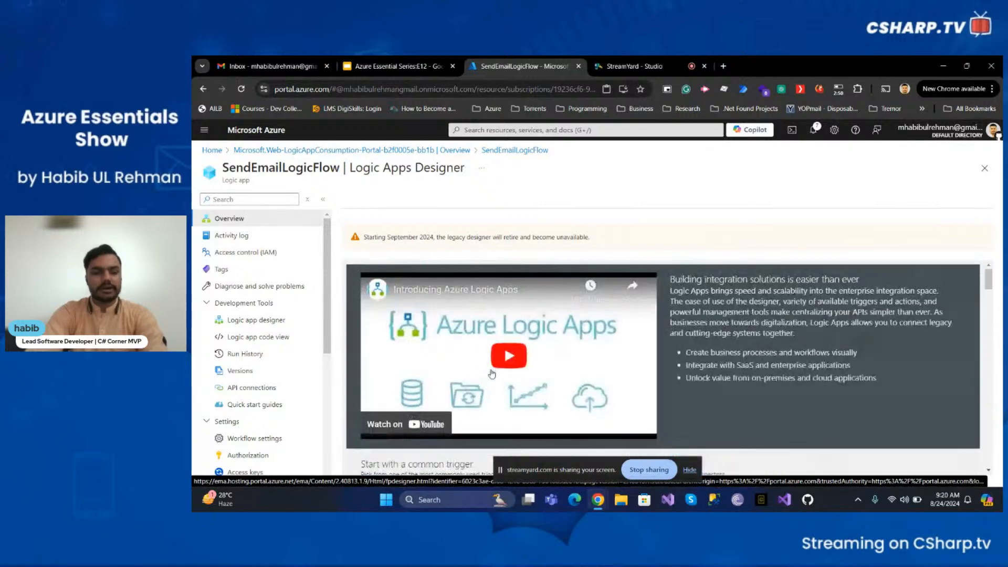
# - Inspect the empty workflow definition in the Logic app code view, then return to the Logic app designer
pyautogui.click(247, 324)
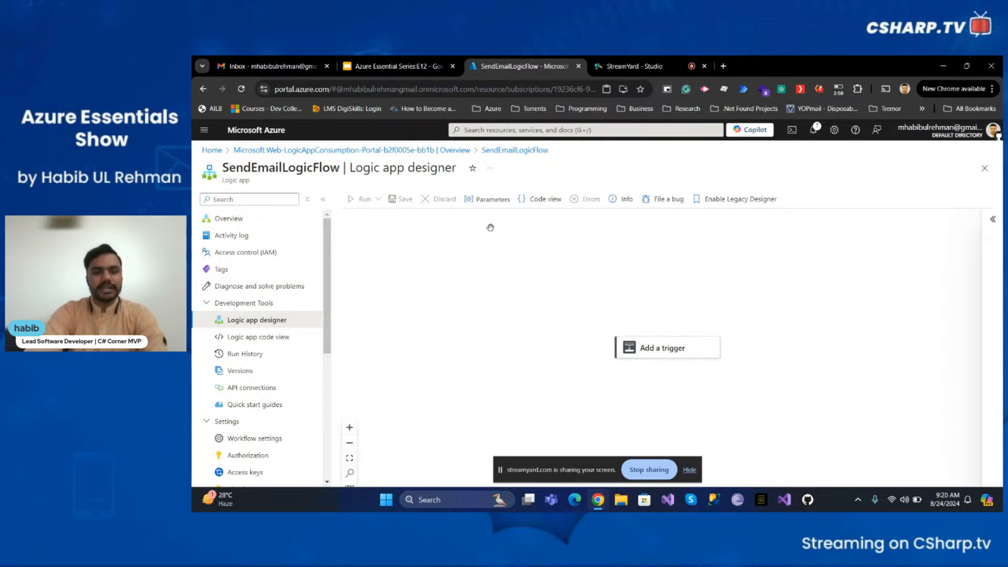
pyautogui.click(277, 344)
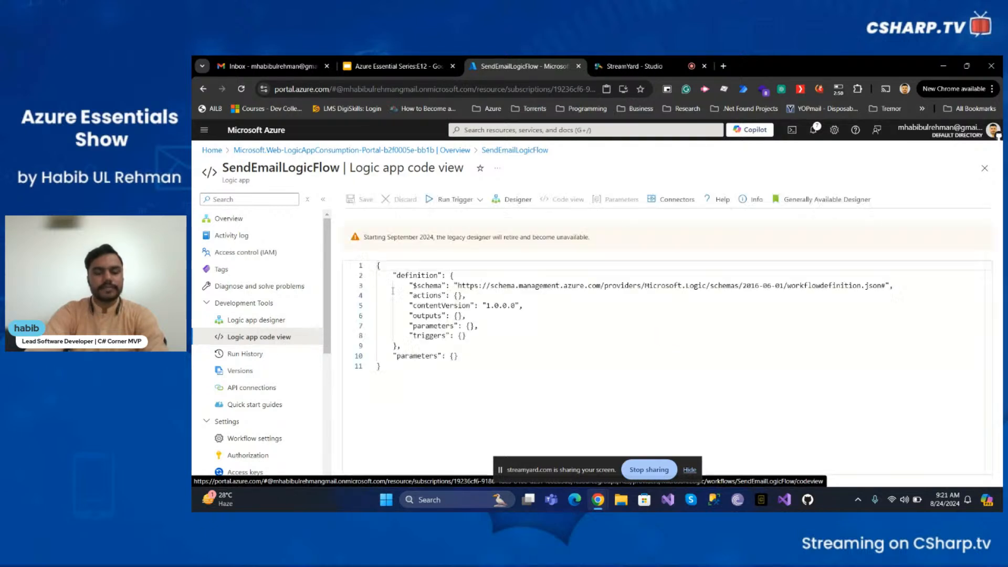
pyautogui.click(518, 326)
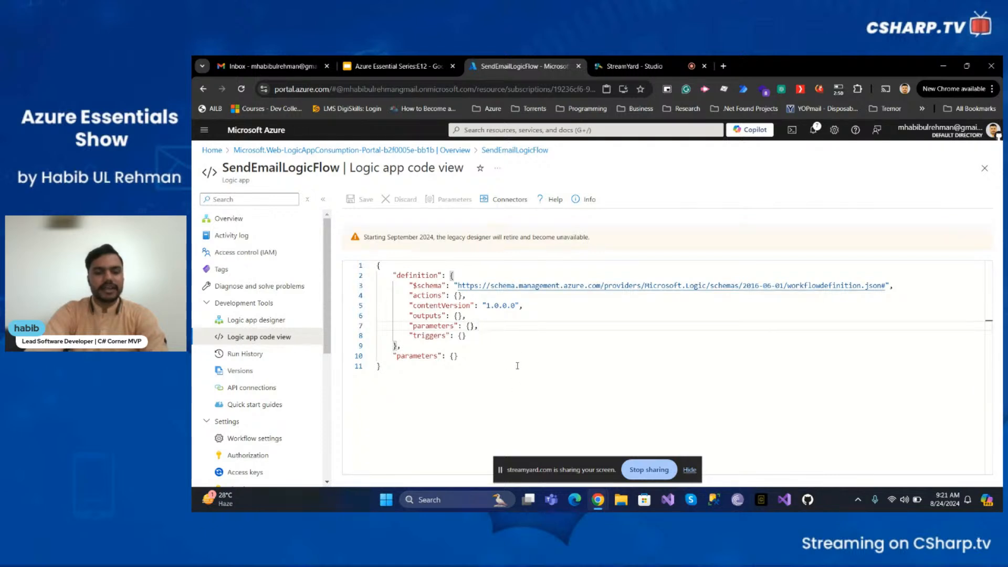
pyautogui.click(513, 317)
pyautogui.click(501, 367)
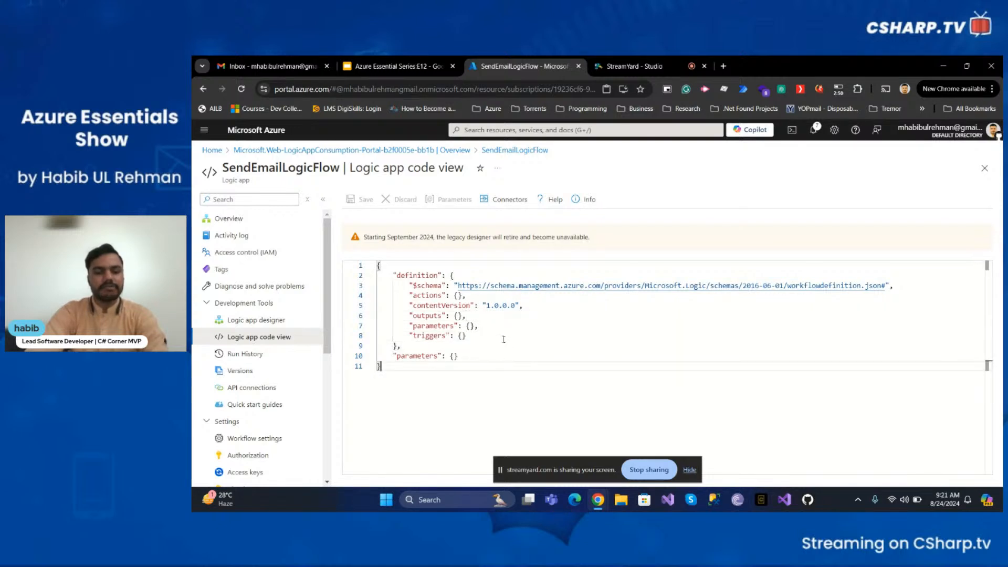
pyautogui.click(504, 327)
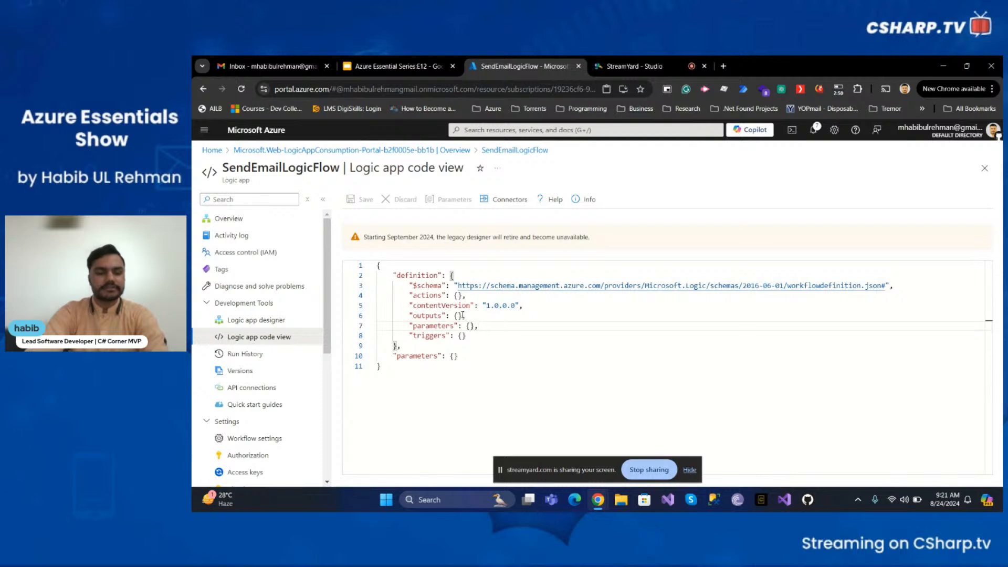
pyautogui.click(294, 322)
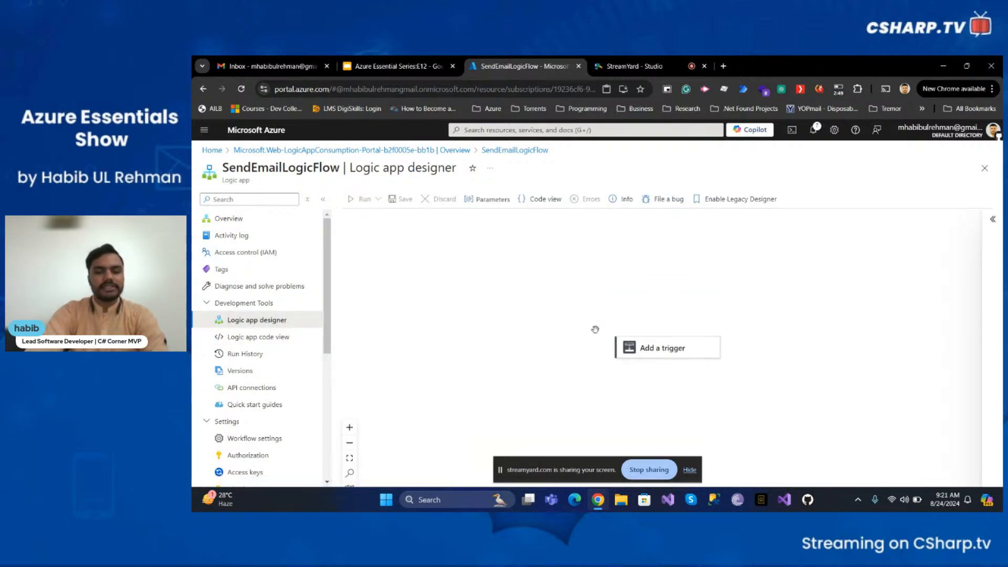
# - Open the Add a trigger panel in the designer
pyautogui.moveTo(658, 348)
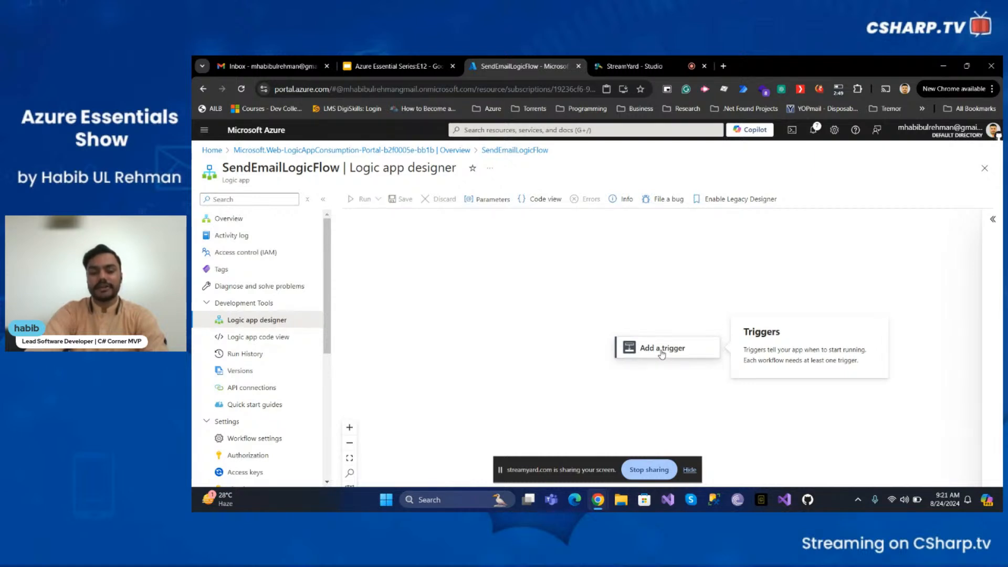
pyautogui.click(663, 355)
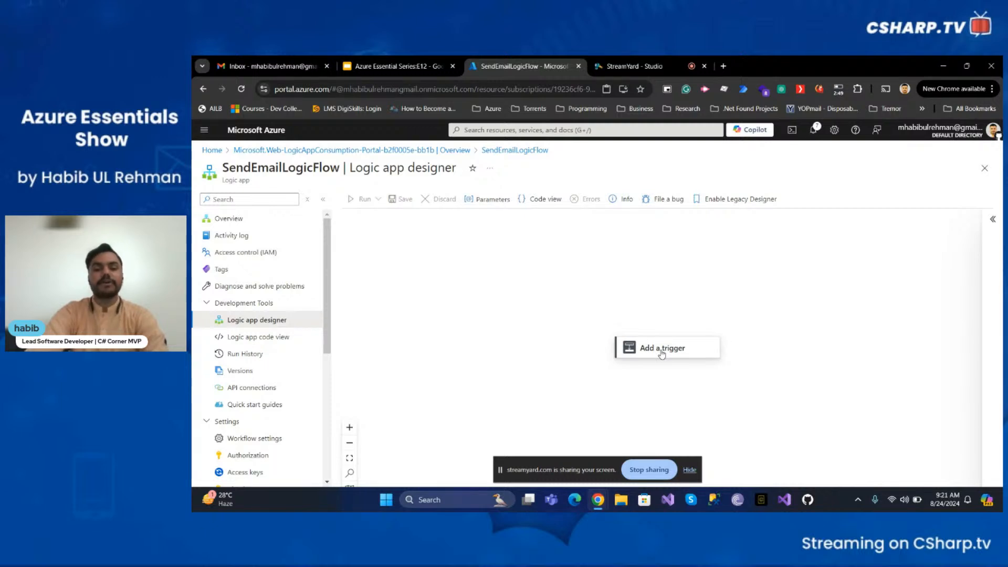
pyautogui.click(662, 351)
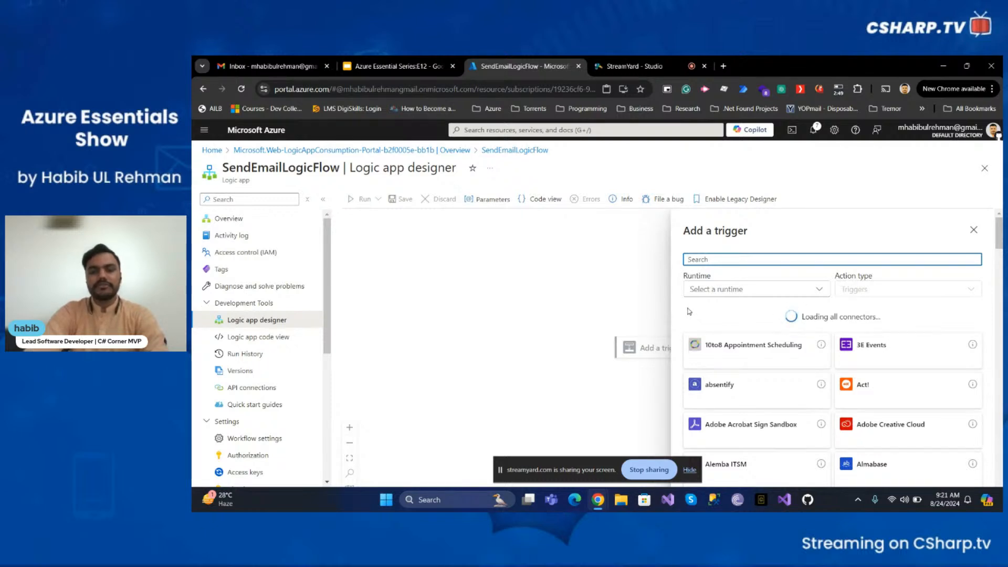
pyautogui.scroll(-10, 718, 365)
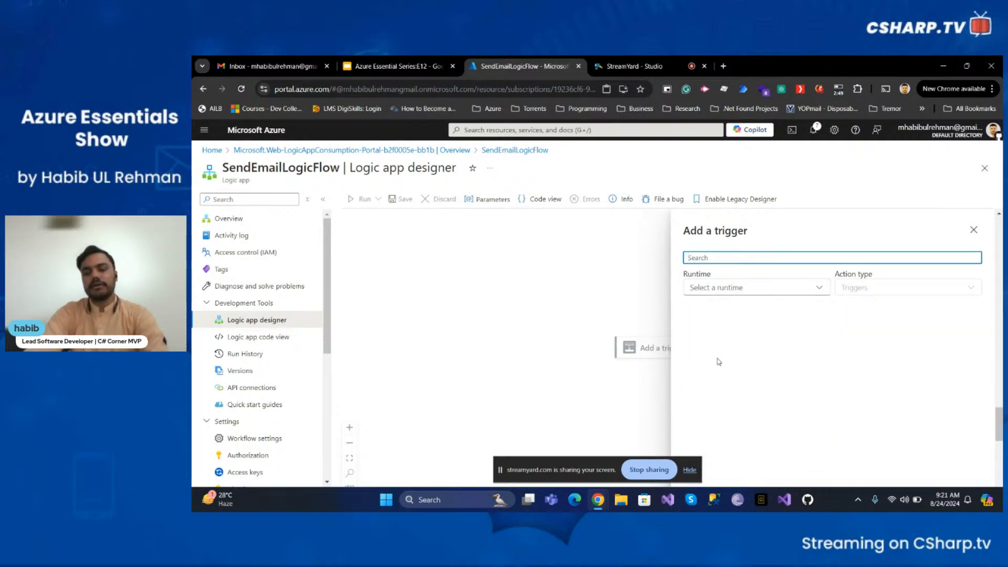
pyautogui.scroll(3, 718, 364)
pyautogui.scroll(6, 719, 362)
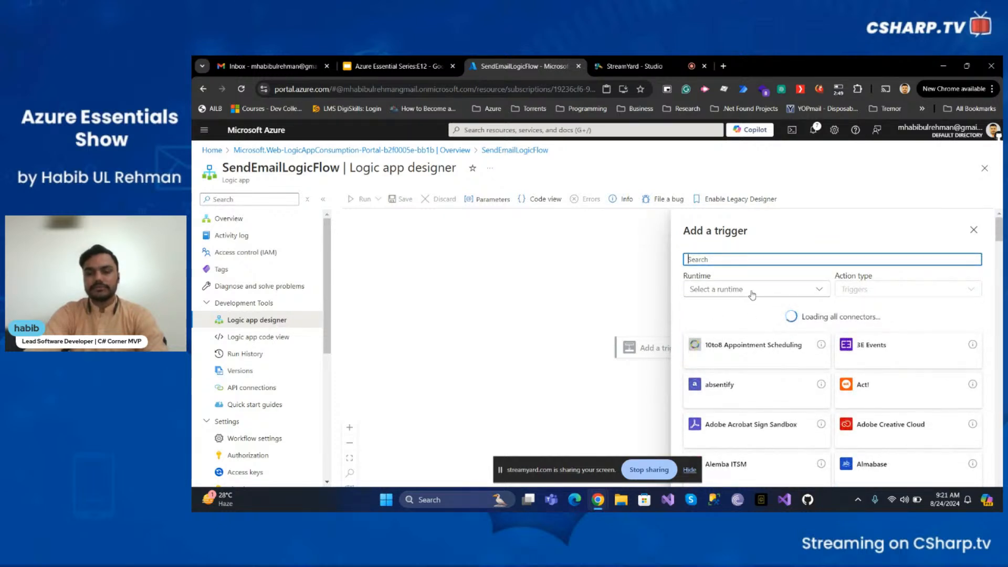
# - Filter the trigger connectors to the In-app runtime and open the Request connector
pyautogui.click(752, 291)
pyautogui.click(714, 311)
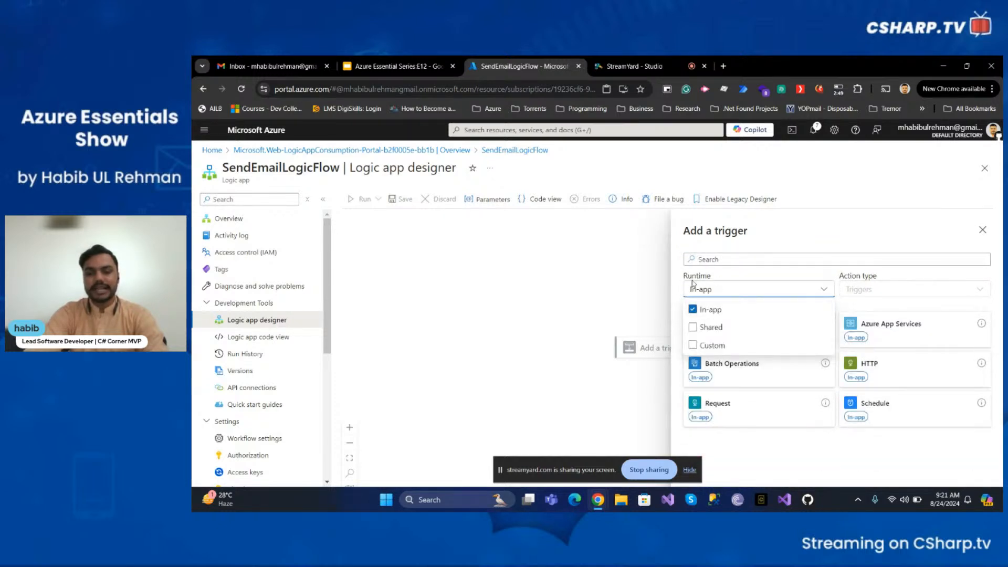
pyautogui.click(905, 453)
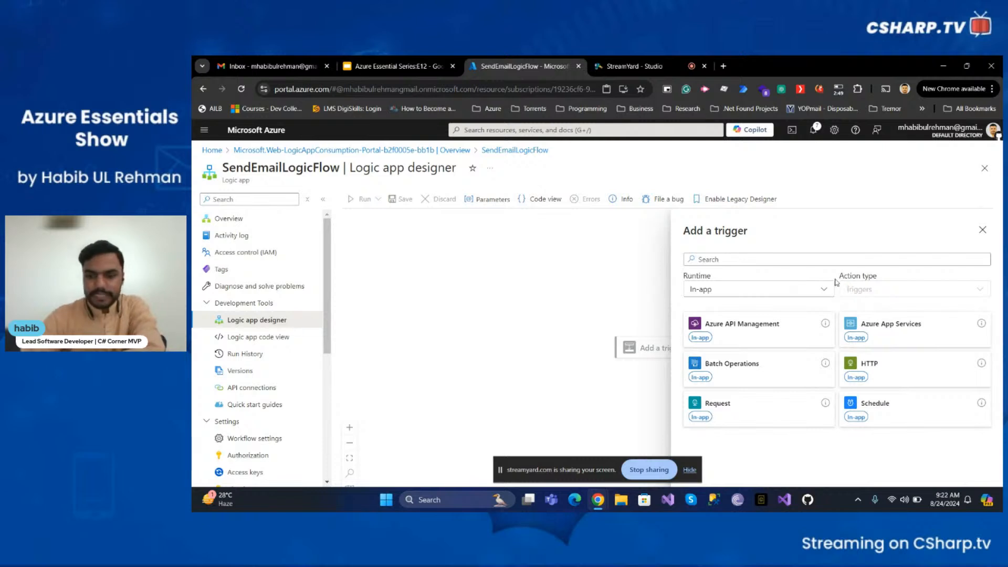
pyautogui.click(751, 417)
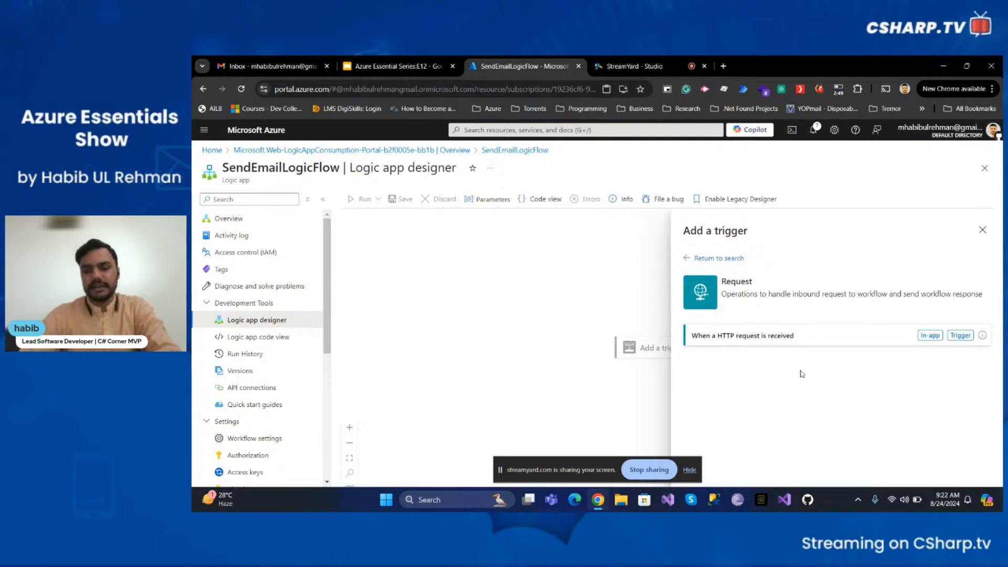
# - Add the When a HTTP request is received trigger and set its Method to GET
pyautogui.click(850, 335)
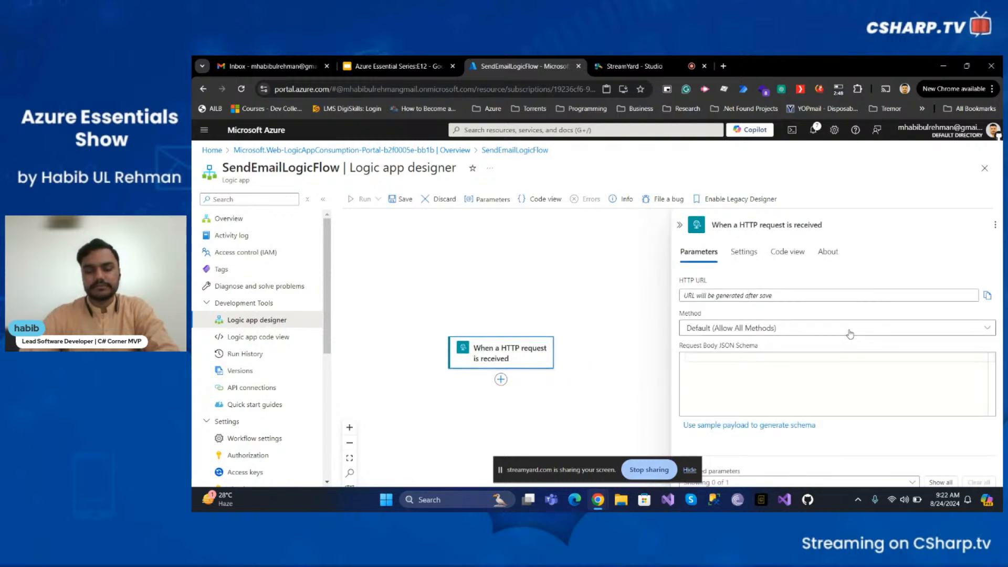
pyautogui.rightClick(800, 306)
pyautogui.click(796, 300)
pyautogui.click(797, 328)
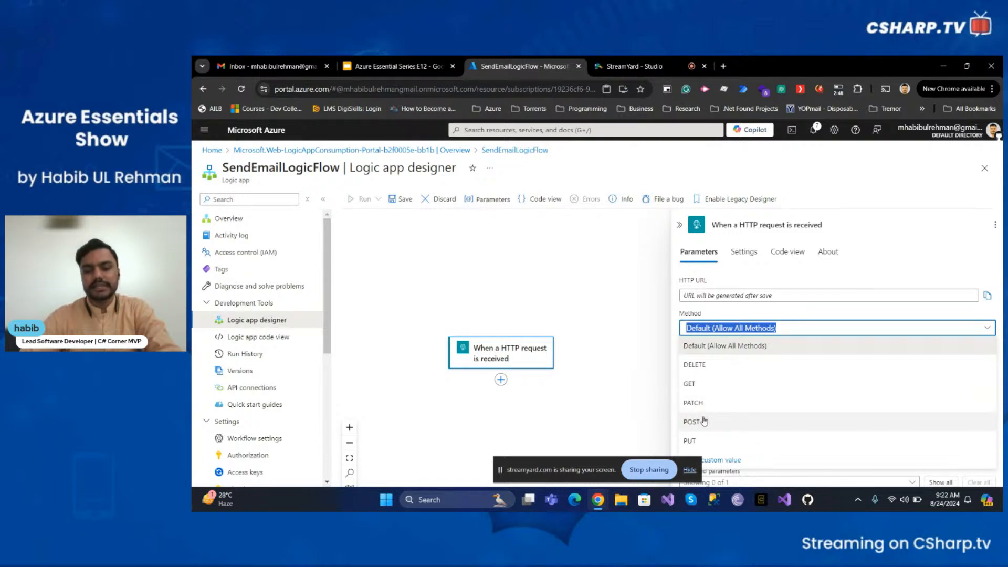
pyautogui.click(700, 390)
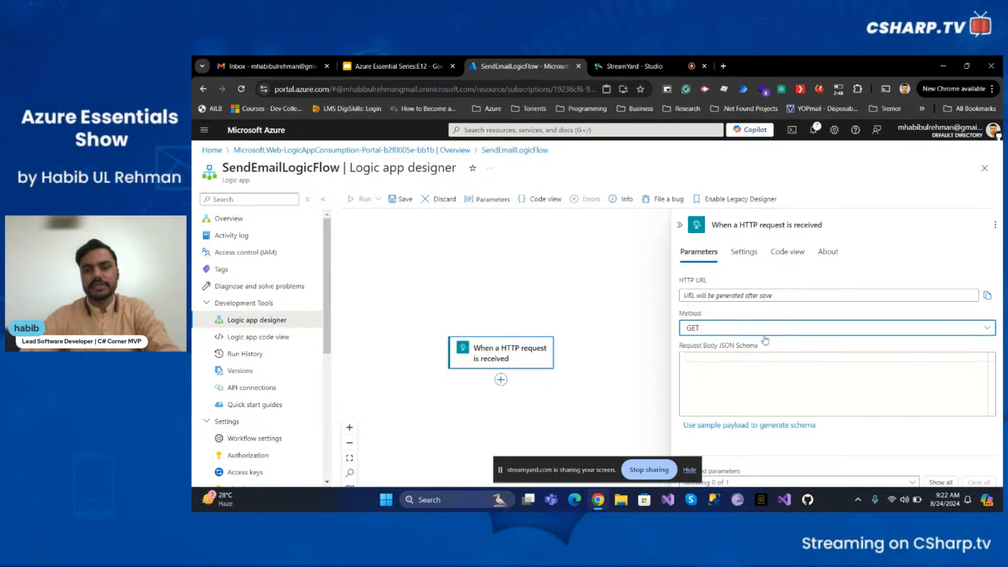
pyautogui.click(747, 372)
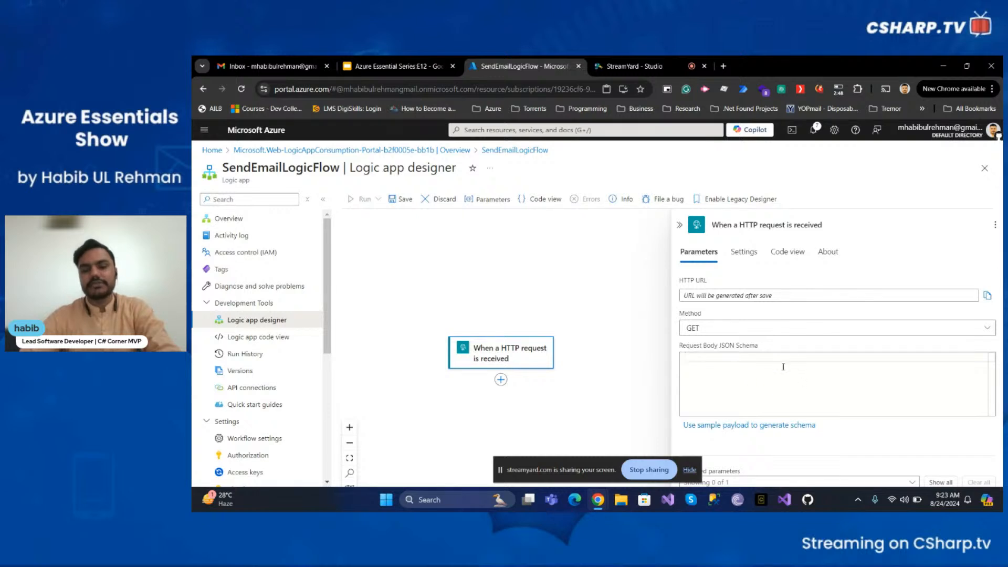
pyautogui.click(740, 331)
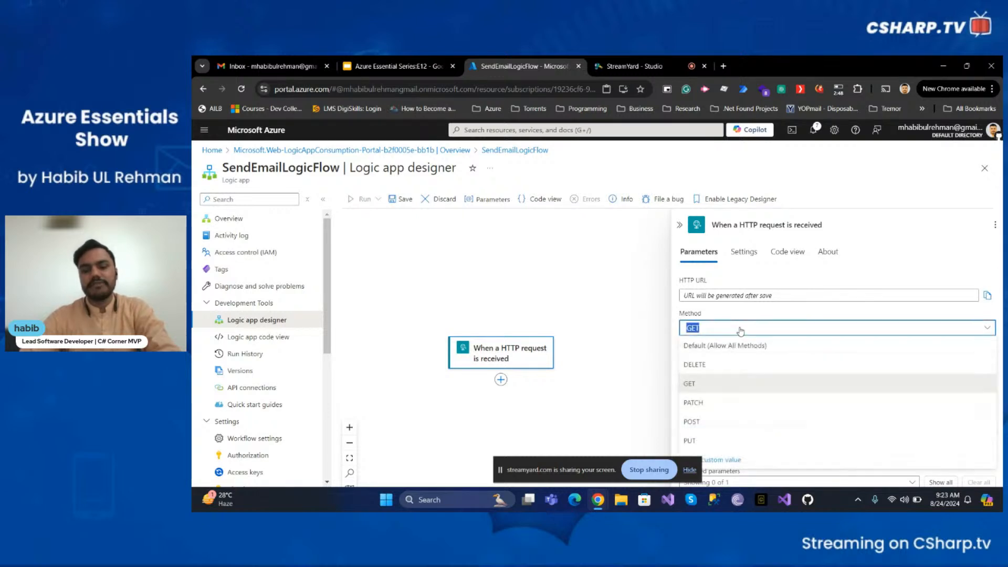
pyautogui.click(741, 331)
pyautogui.click(727, 360)
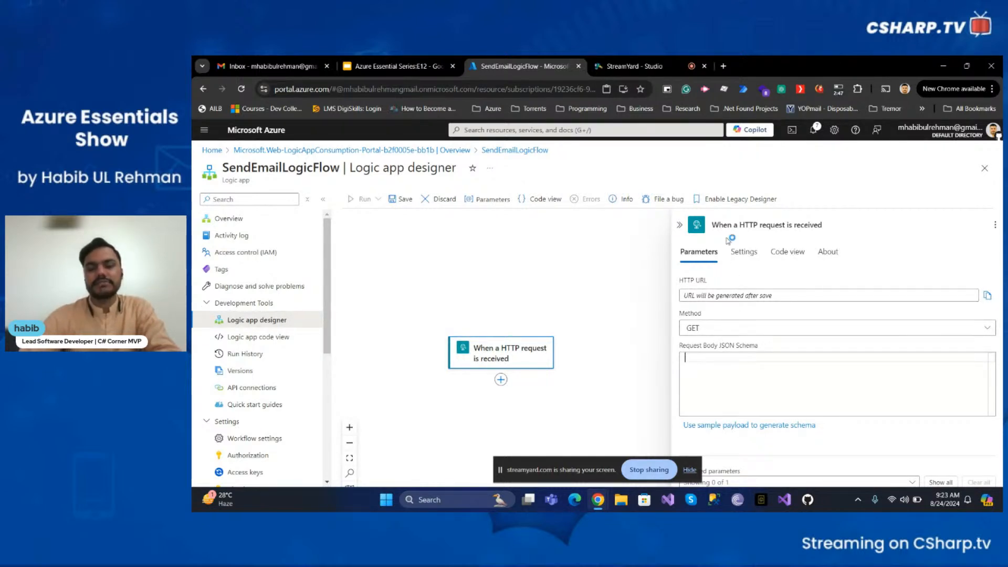
# - Review the trigger's Settings options, including schema validation, concurrency, networking and security
pyautogui.click(748, 263)
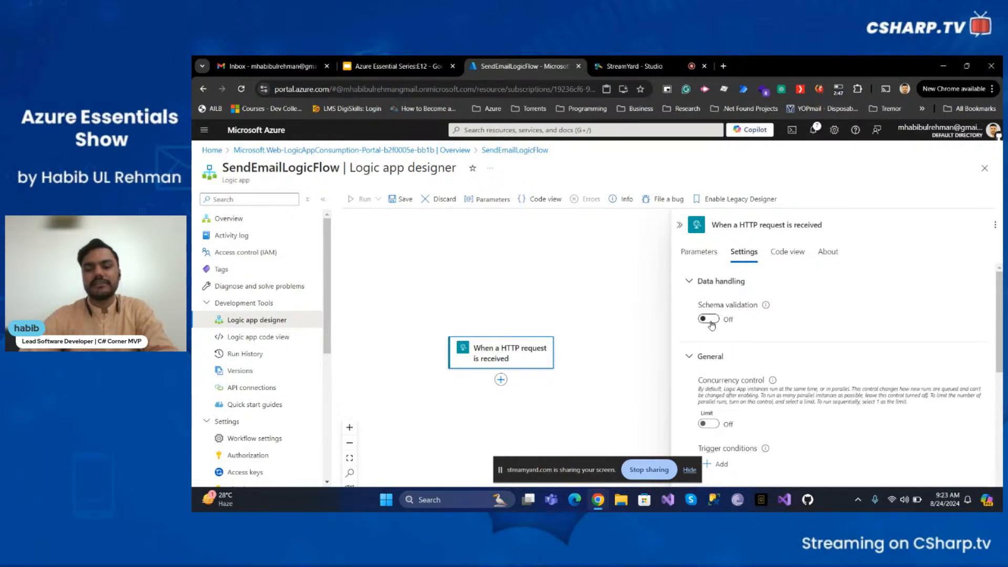
pyautogui.moveTo(767, 306)
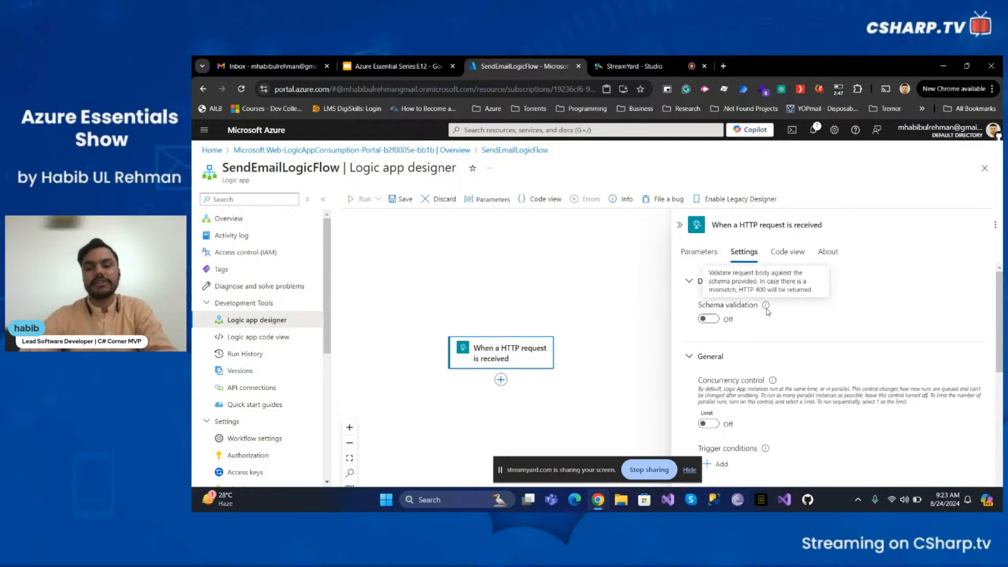
pyautogui.scroll(-2, 770, 313)
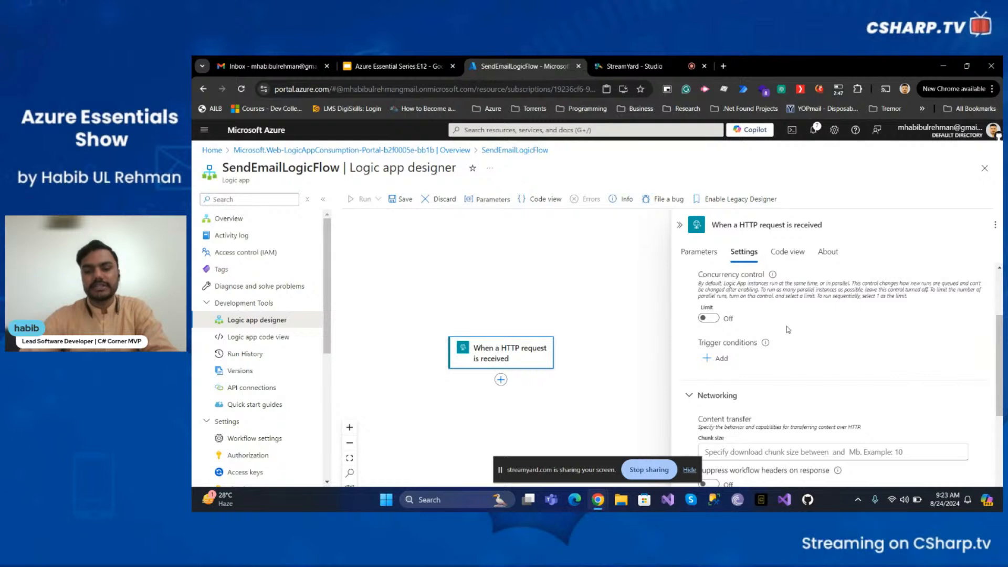
pyautogui.scroll(-3, 788, 330)
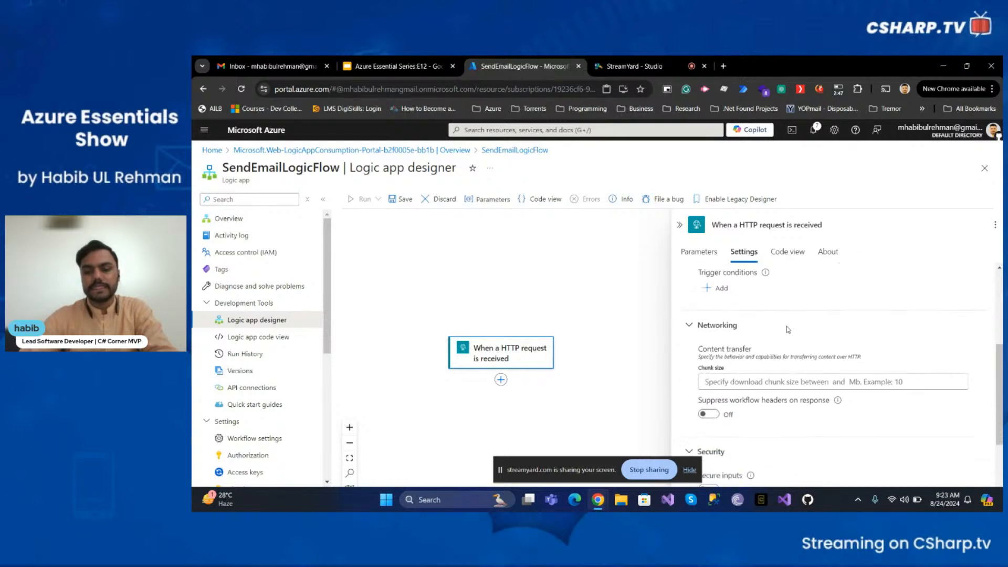
pyautogui.scroll(1, 787, 329)
pyautogui.scroll(-2, 783, 327)
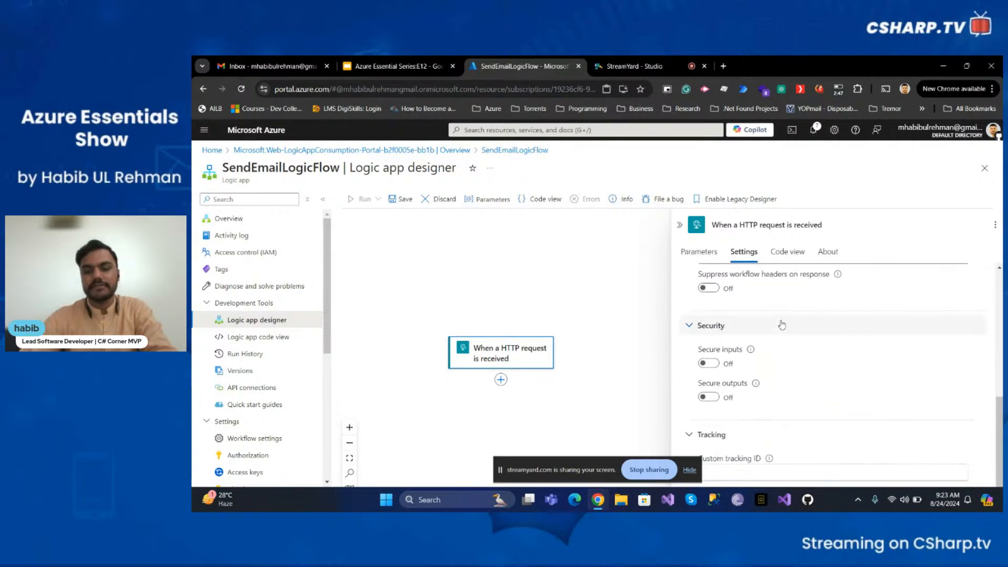
pyautogui.scroll(5, 763, 361)
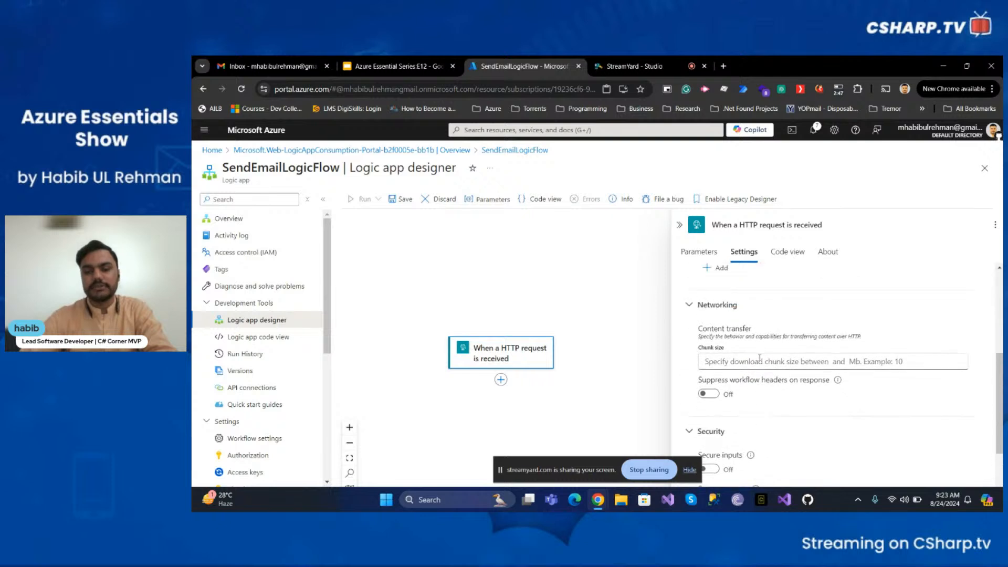
pyautogui.scroll(2, 761, 359)
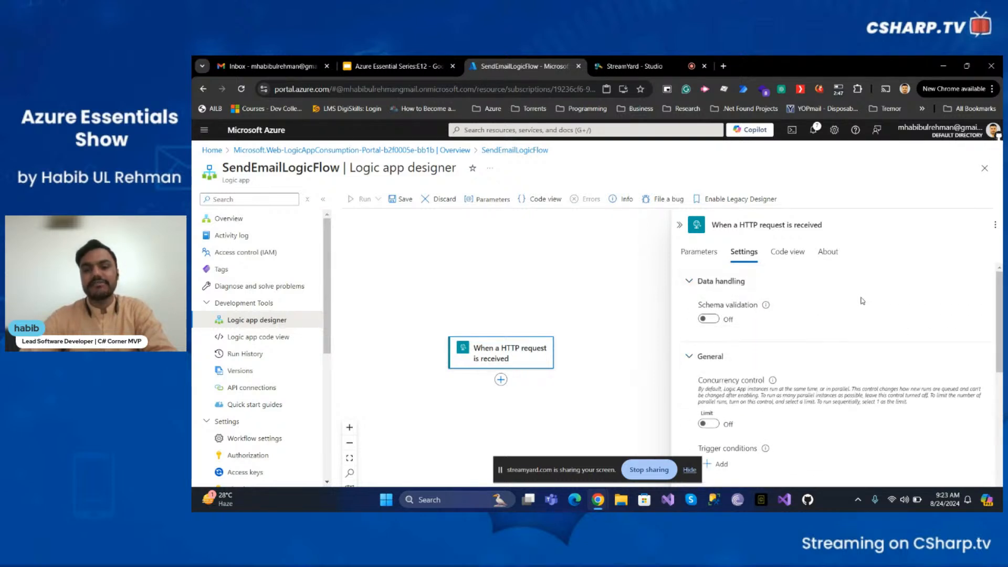
# - Inspect the trigger's code view and About details, then return to its parameters
pyautogui.click(789, 253)
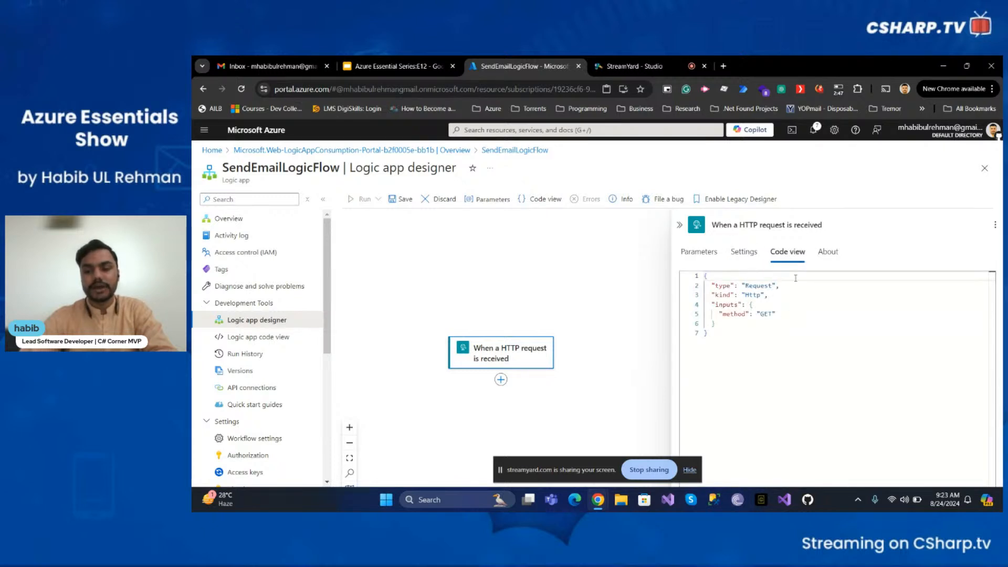
pyautogui.click(804, 303)
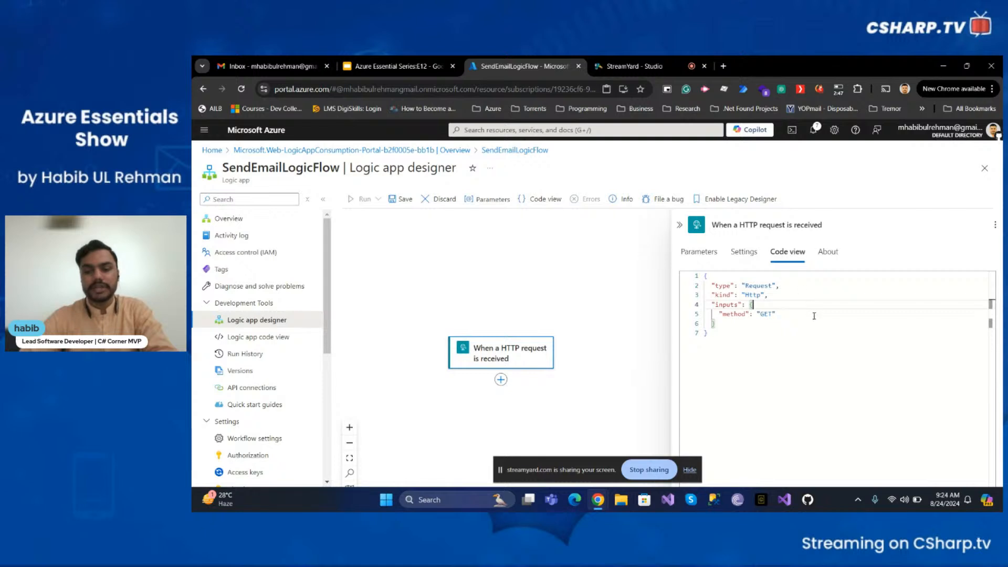
pyautogui.click(808, 324)
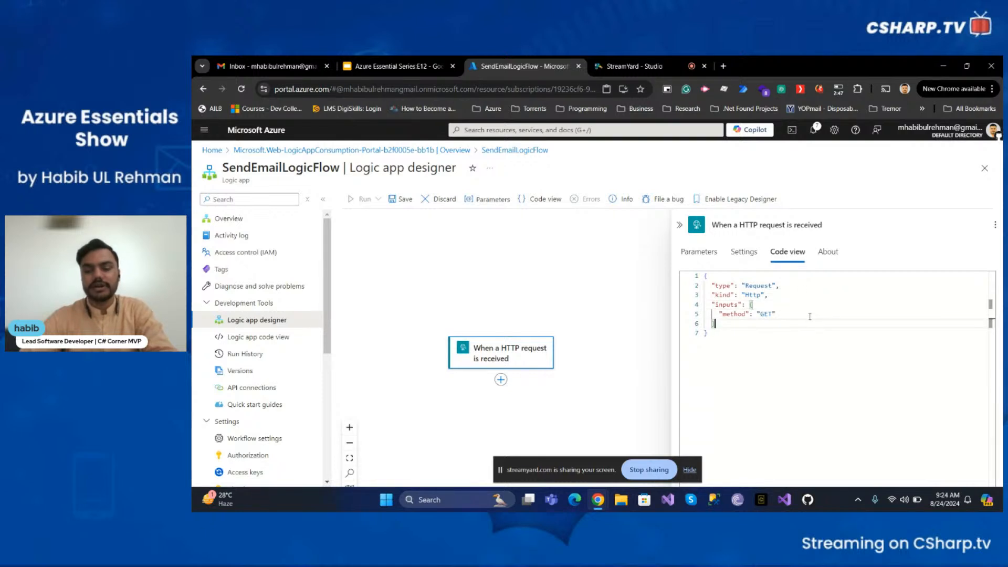
pyautogui.click(828, 252)
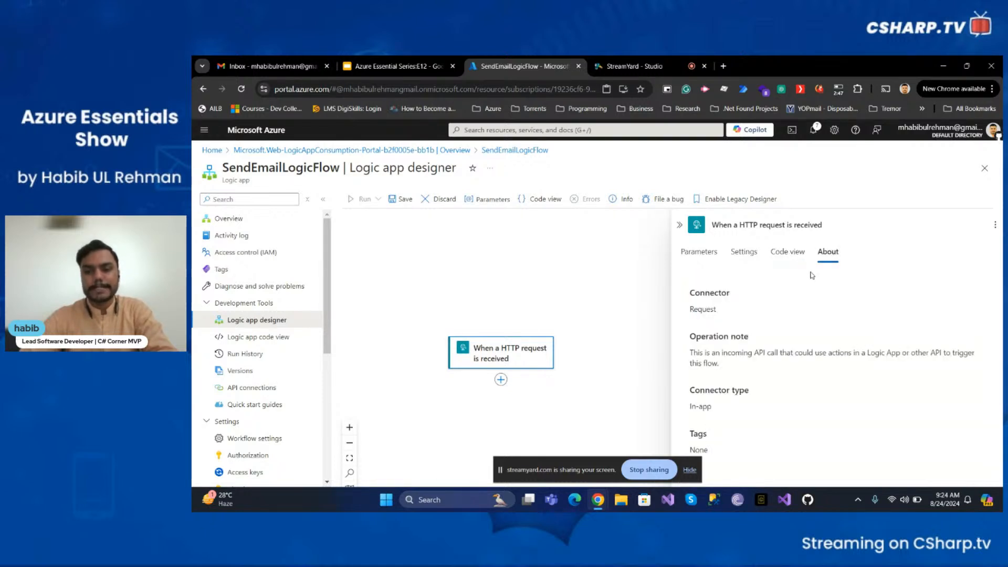
pyautogui.click(701, 257)
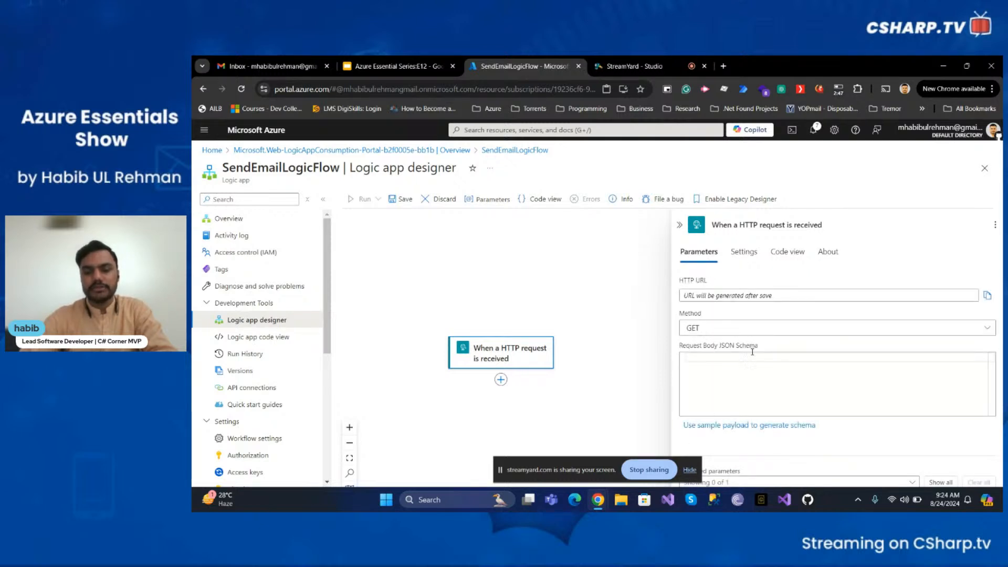
# - Save the workflow, reopen the trigger and copy its generated HTTP URL
pyautogui.click(402, 204)
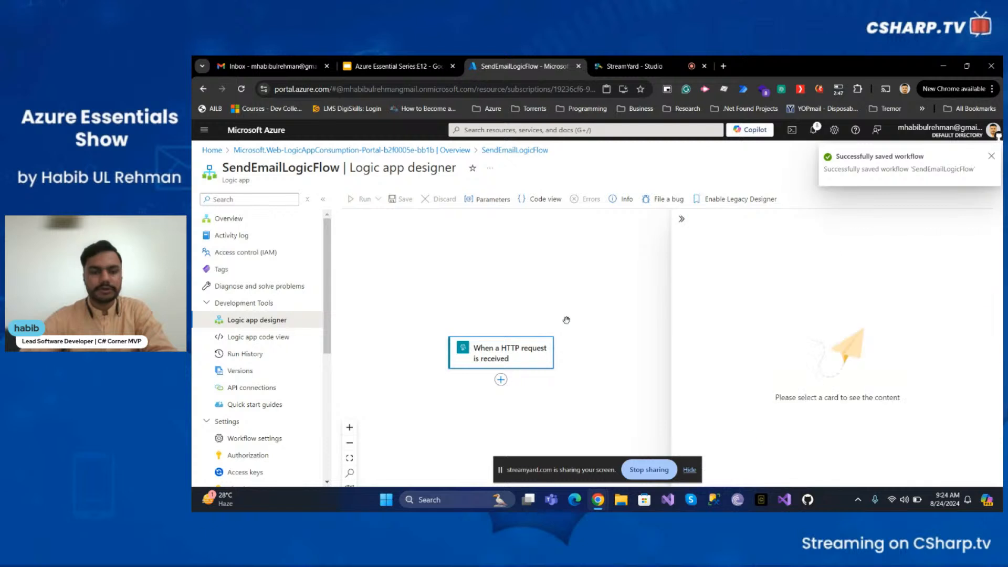
pyautogui.click(530, 361)
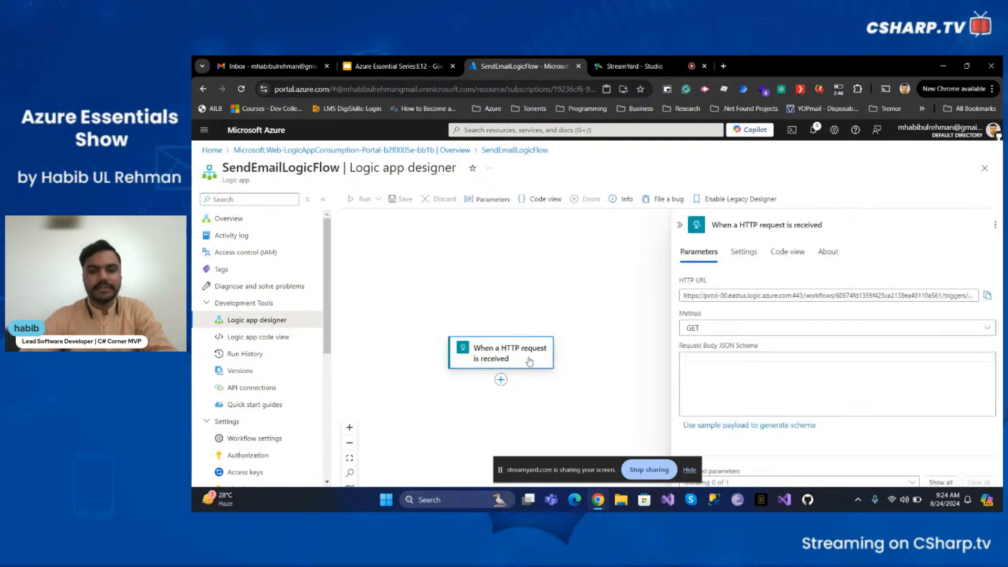
pyautogui.tripleClick(729, 296)
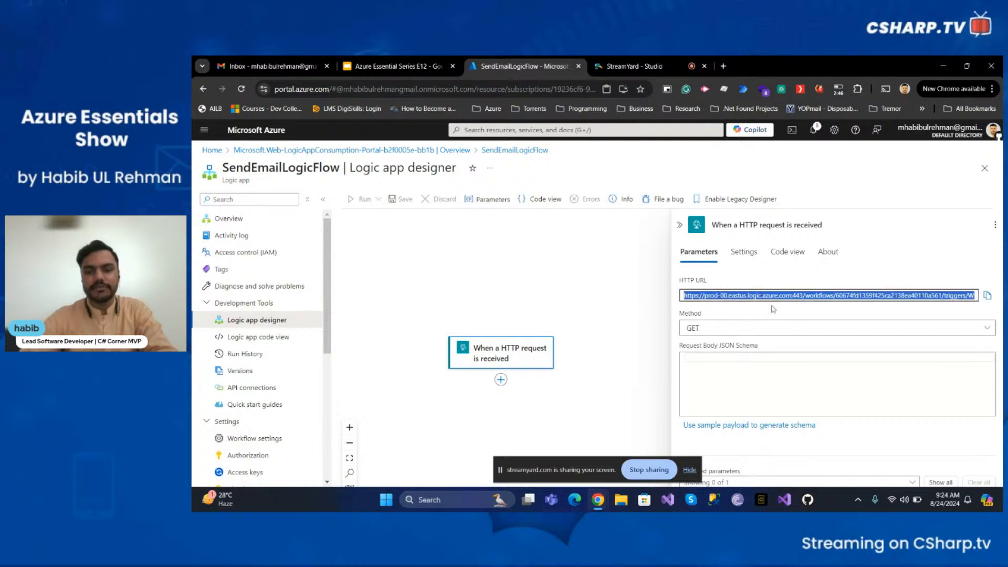
pyautogui.click(788, 310)
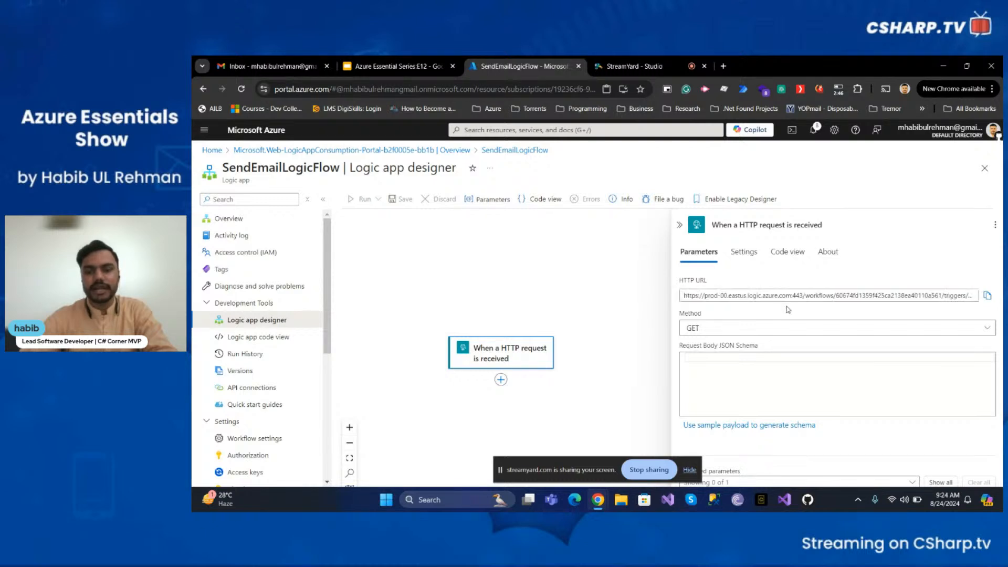
pyautogui.click(988, 297)
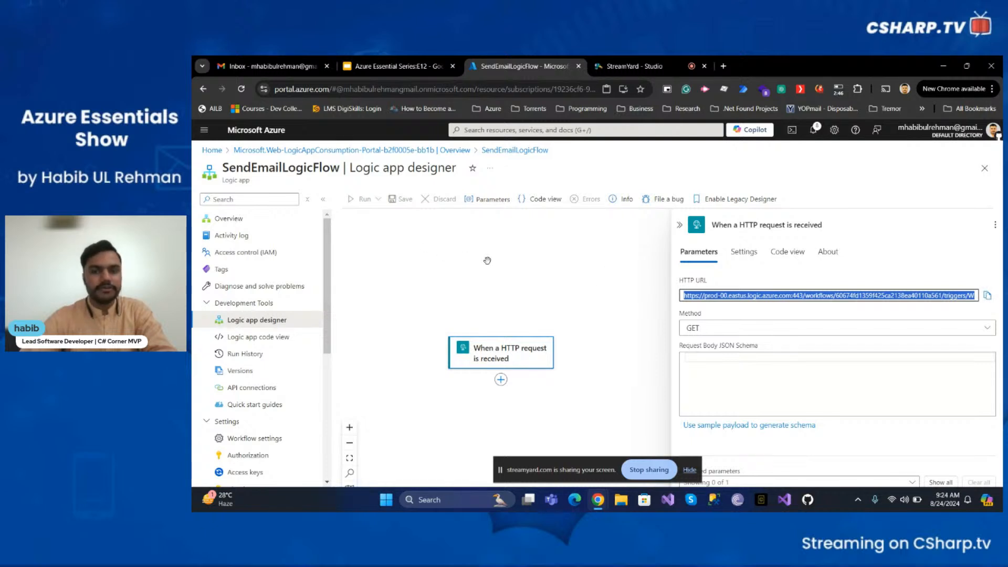
pyautogui.click(525, 255)
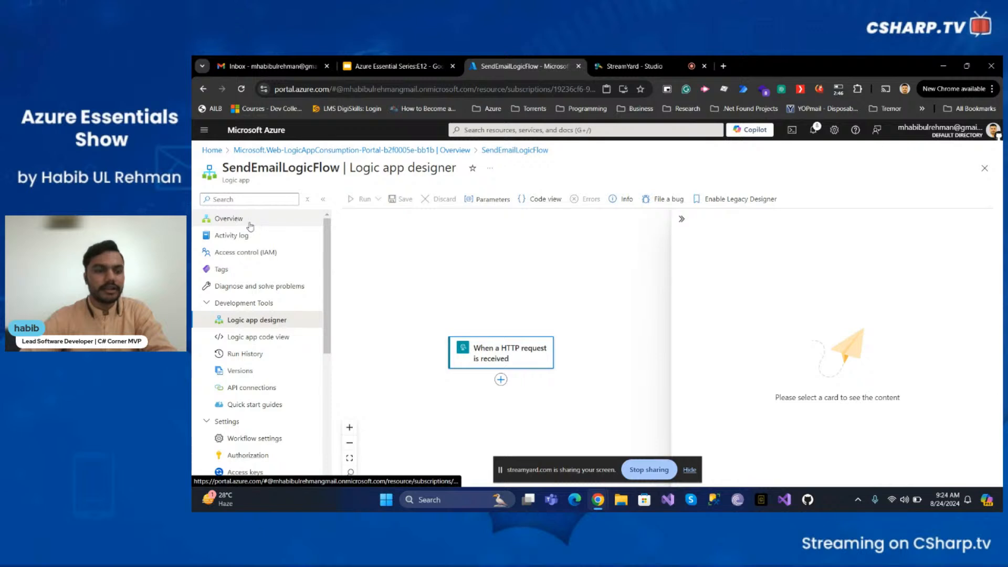
# - Run the workflow by opening the copied signed trigger URL in a new browser tab, then refresh the Run History
pyautogui.click(261, 362)
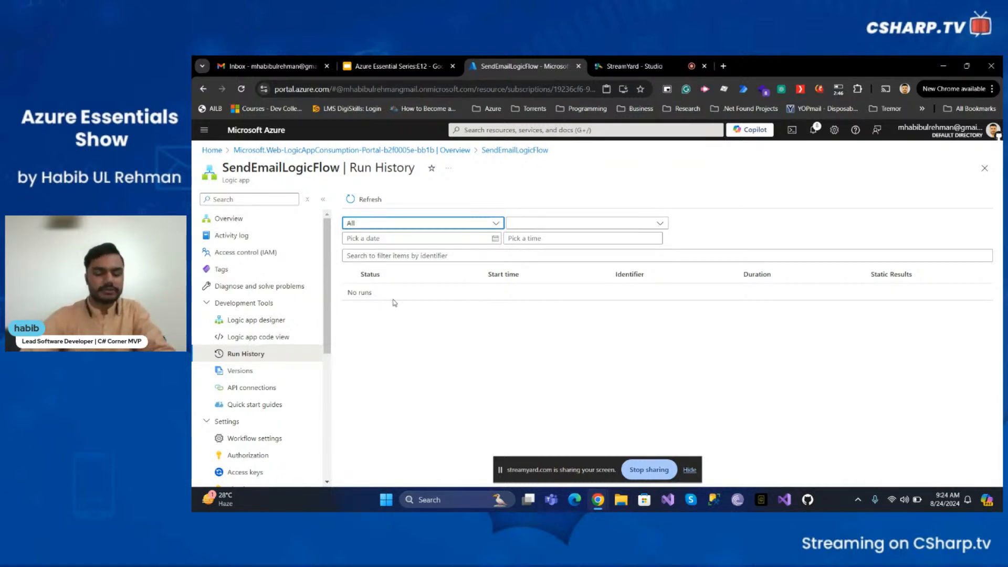
pyautogui.click(724, 66)
pyautogui.hotkey('ctrl', 'v')
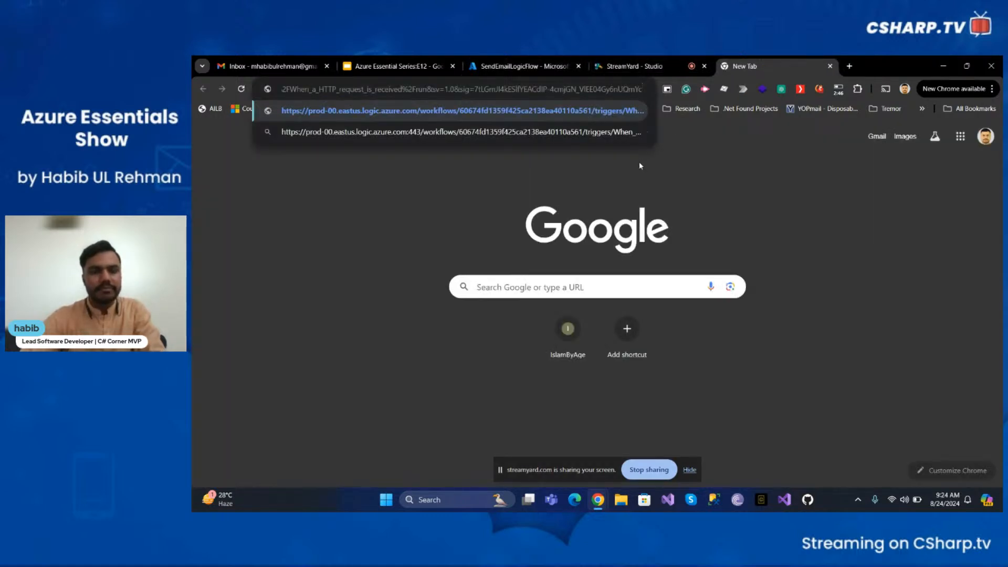
pyautogui.press('Return')
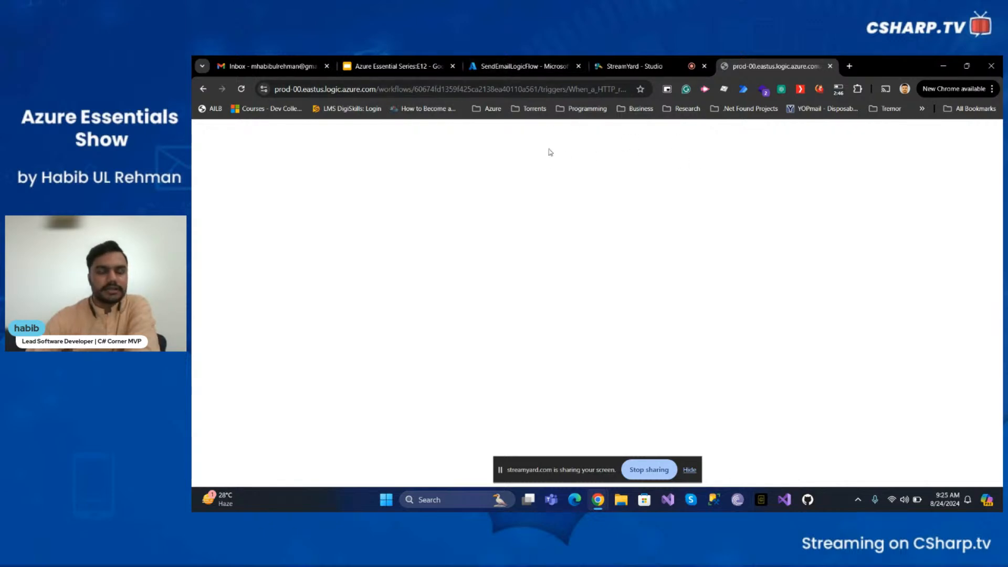
pyautogui.click(528, 68)
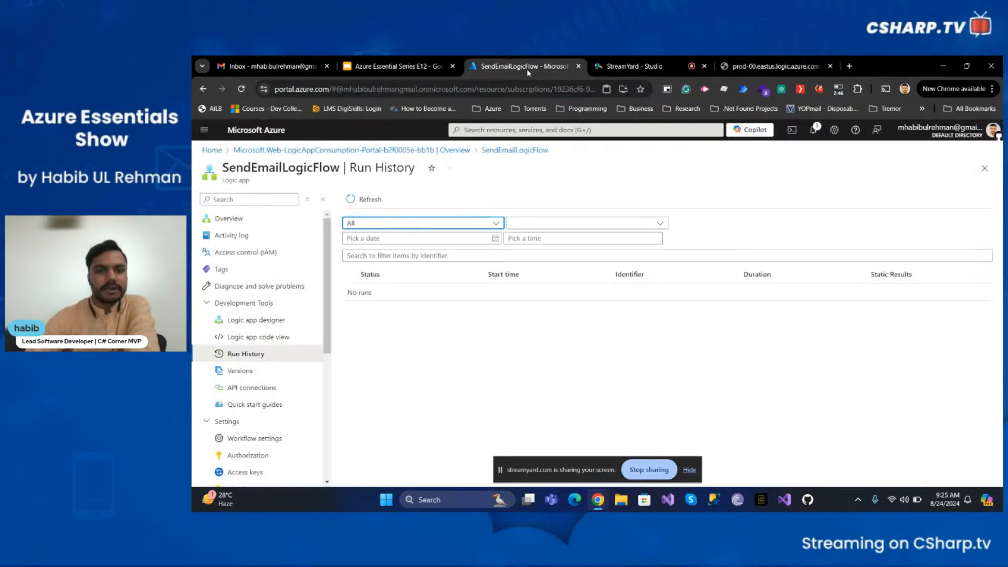
pyautogui.click(369, 201)
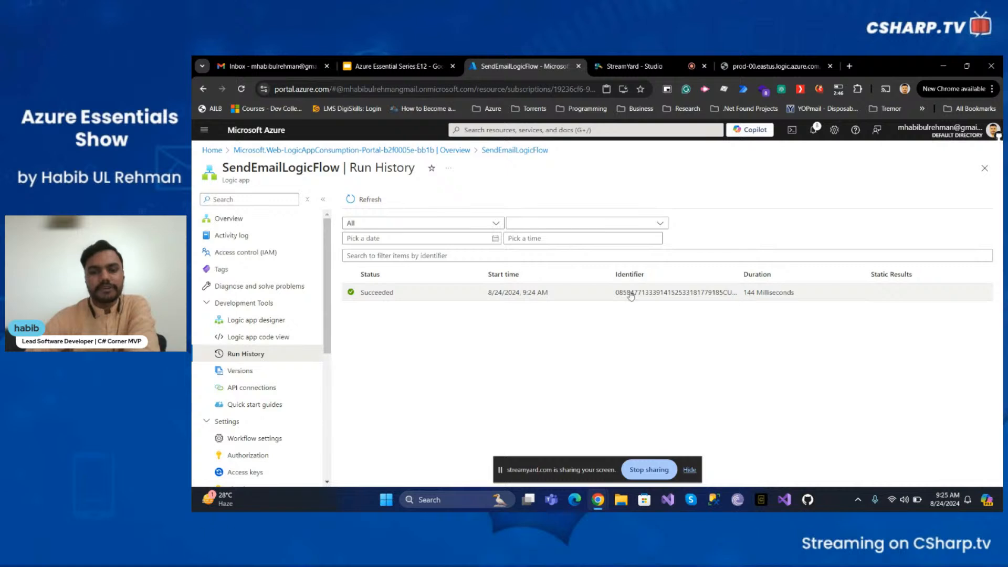
# - Open the latest run and inspect the trigger's inputs, outputs, properties, settings and about details
pyautogui.click(545, 293)
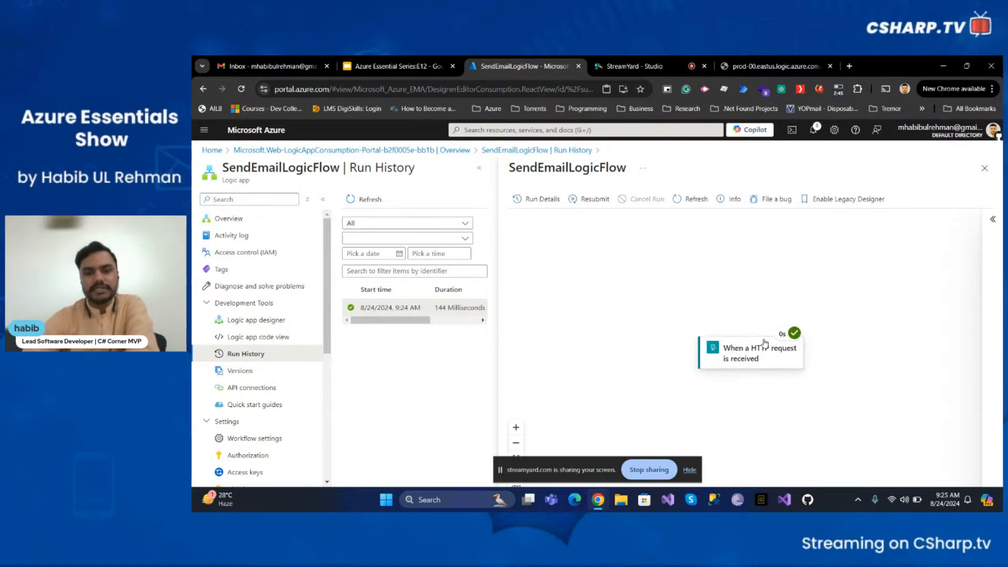
pyautogui.click(767, 364)
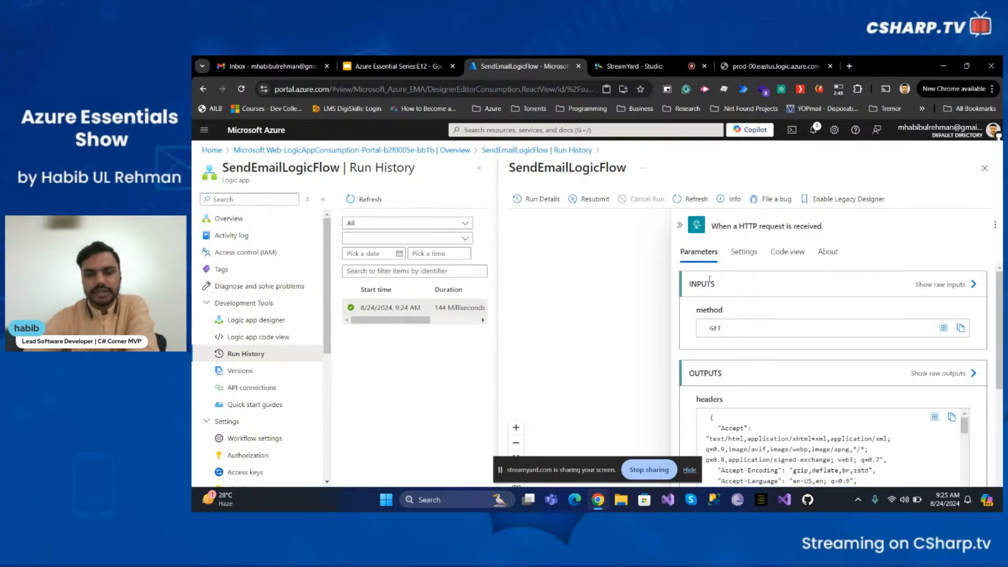
pyautogui.scroll(-1, 709, 280)
pyautogui.scroll(1, 710, 281)
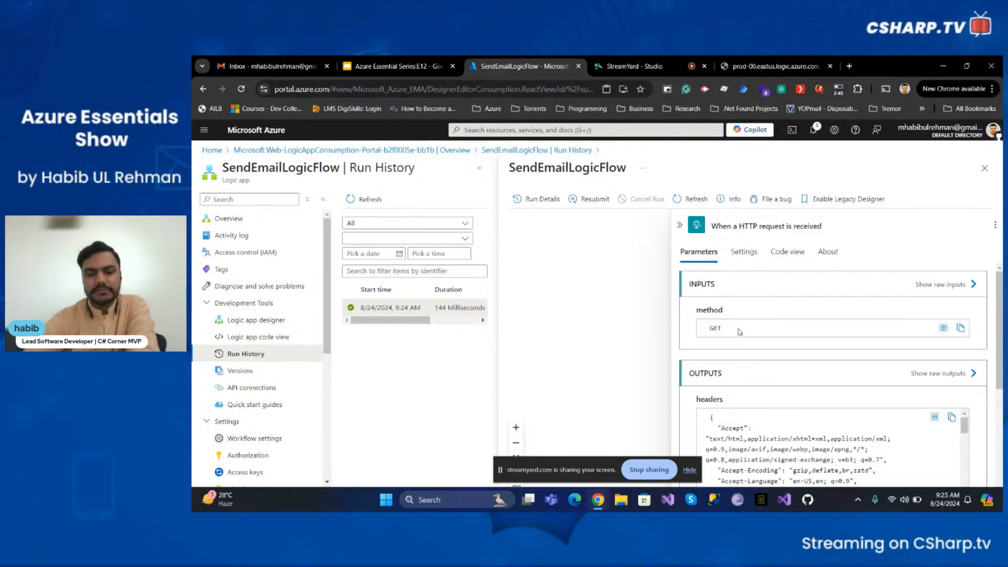
pyautogui.scroll(-2, 740, 332)
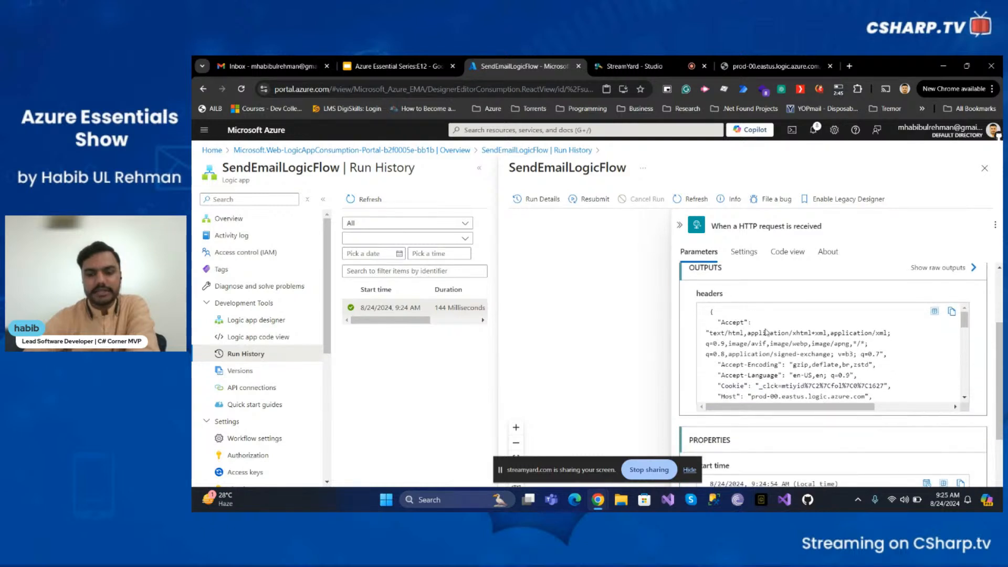
pyautogui.scroll(-5, 762, 346)
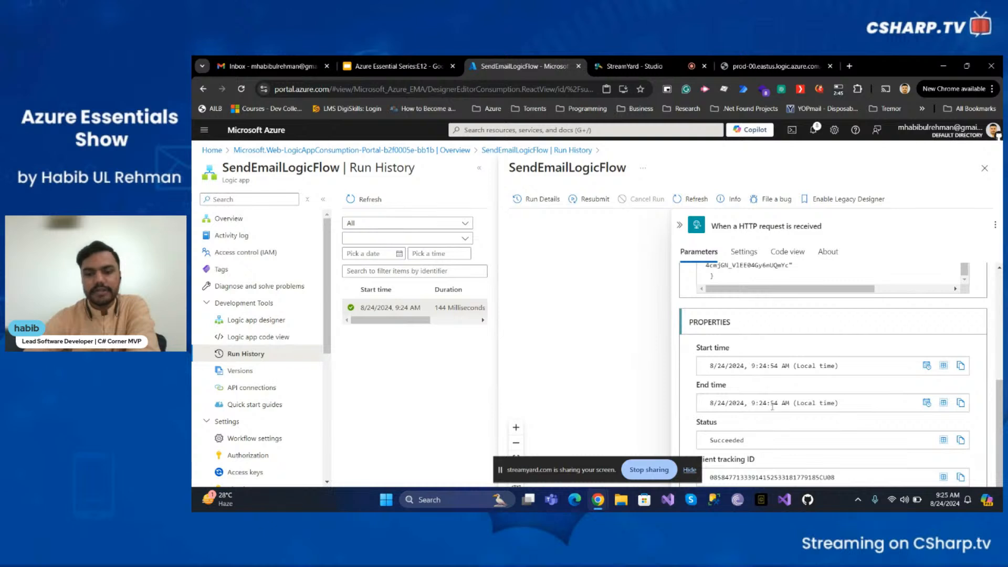
pyautogui.scroll(10, 773, 406)
pyautogui.click(744, 252)
pyautogui.click(817, 252)
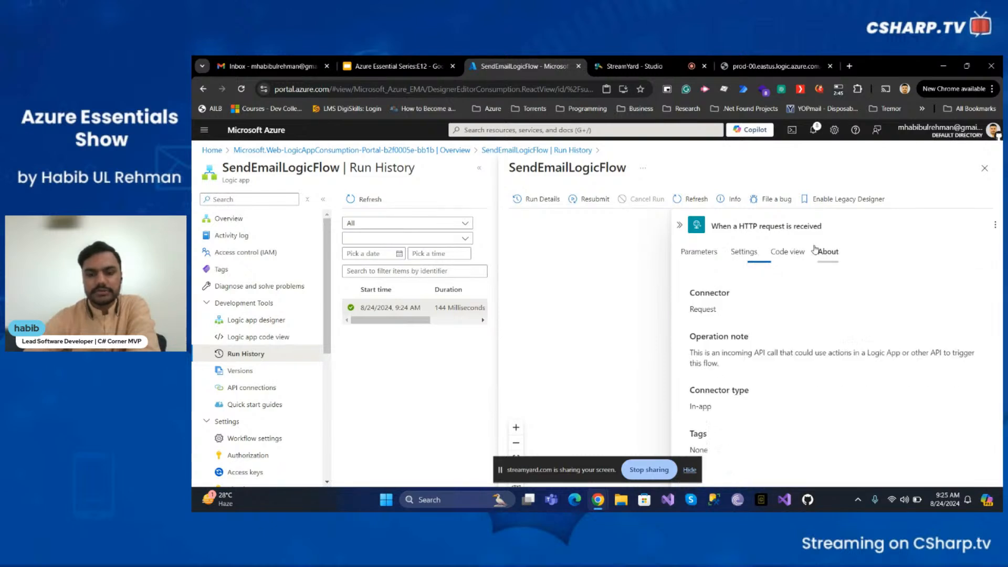
# - Leave the run details, open the designer and add an Outlook.com 'Send an email (V2)' action after the HTTP trigger
pyautogui.click(699, 252)
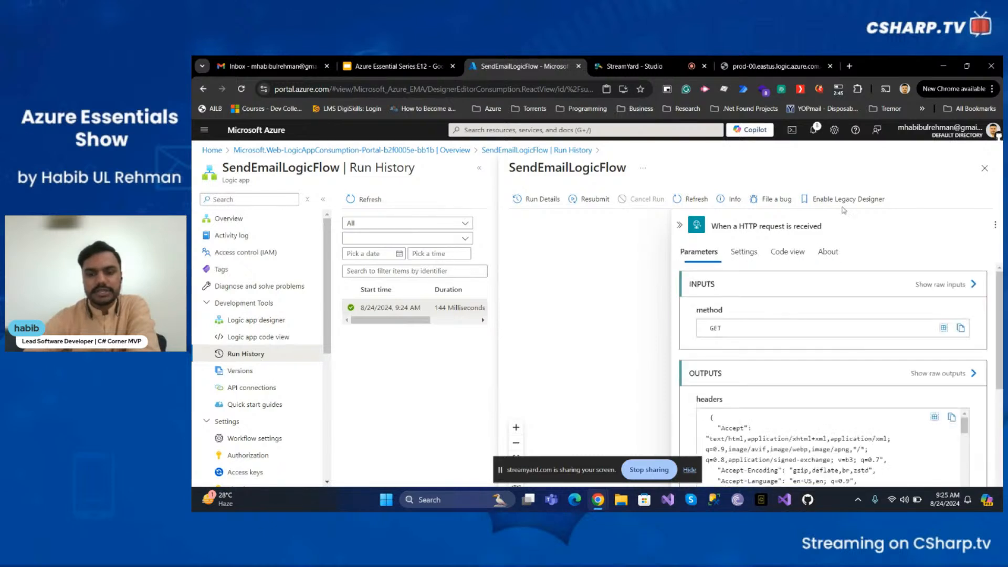
pyautogui.click(980, 171)
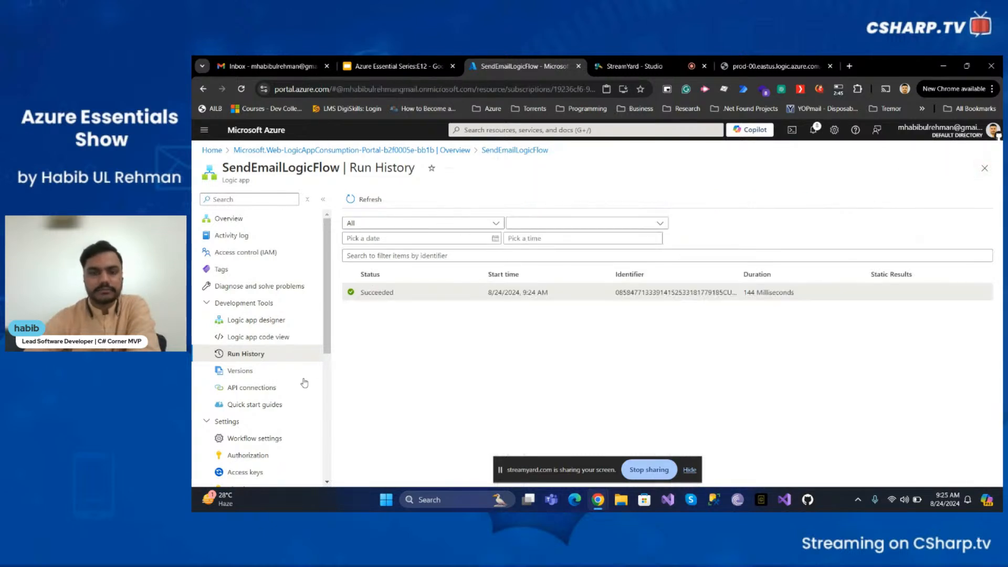
pyautogui.click(257, 319)
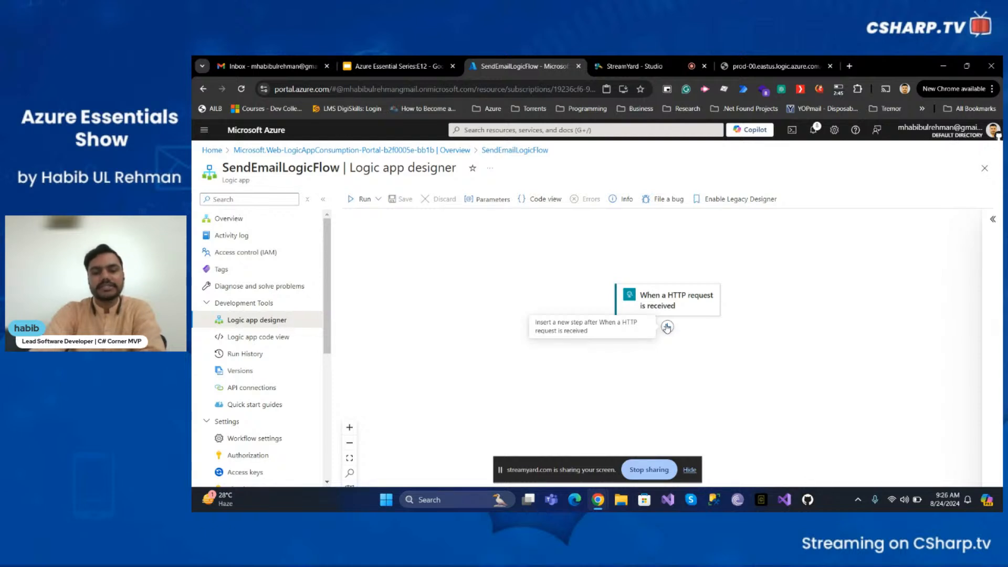
pyautogui.click(668, 328)
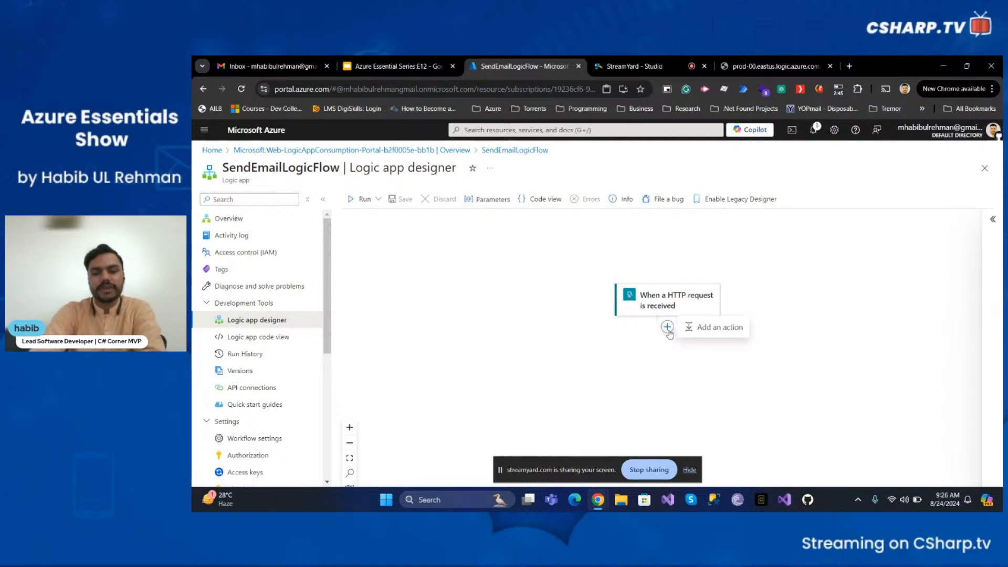
pyautogui.click(702, 329)
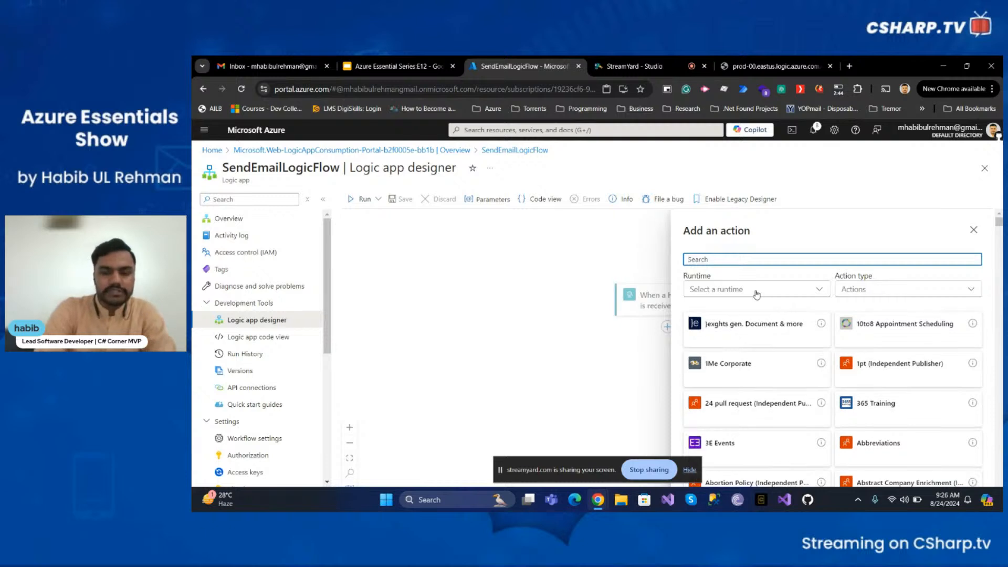
pyautogui.write('outlook')
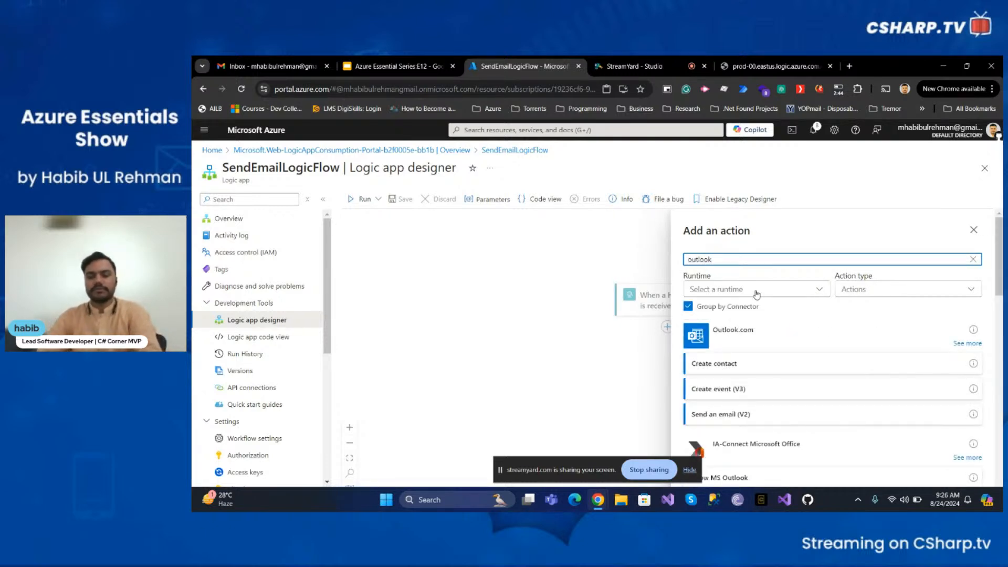
pyautogui.scroll(-2, 788, 309)
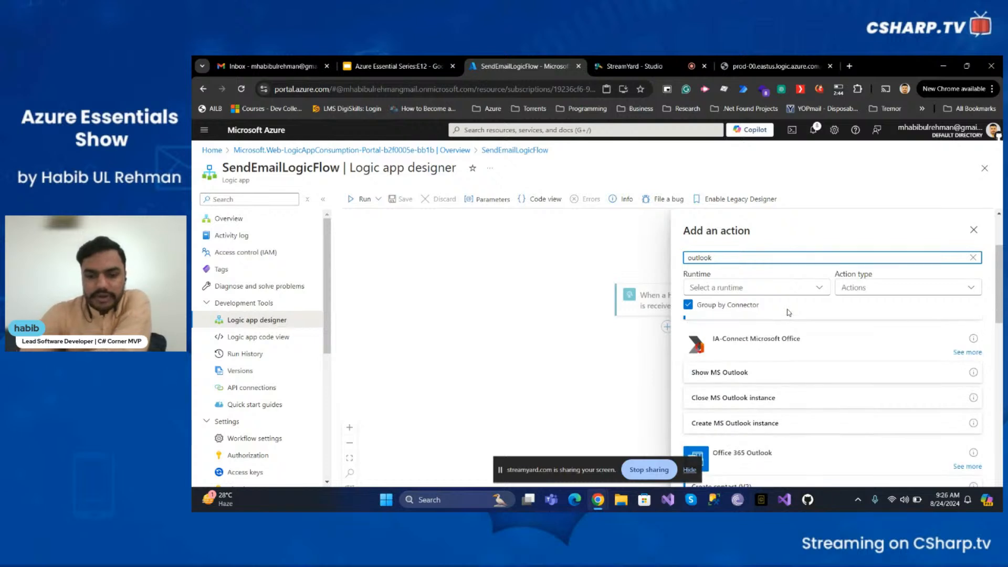
pyautogui.scroll(2, 797, 334)
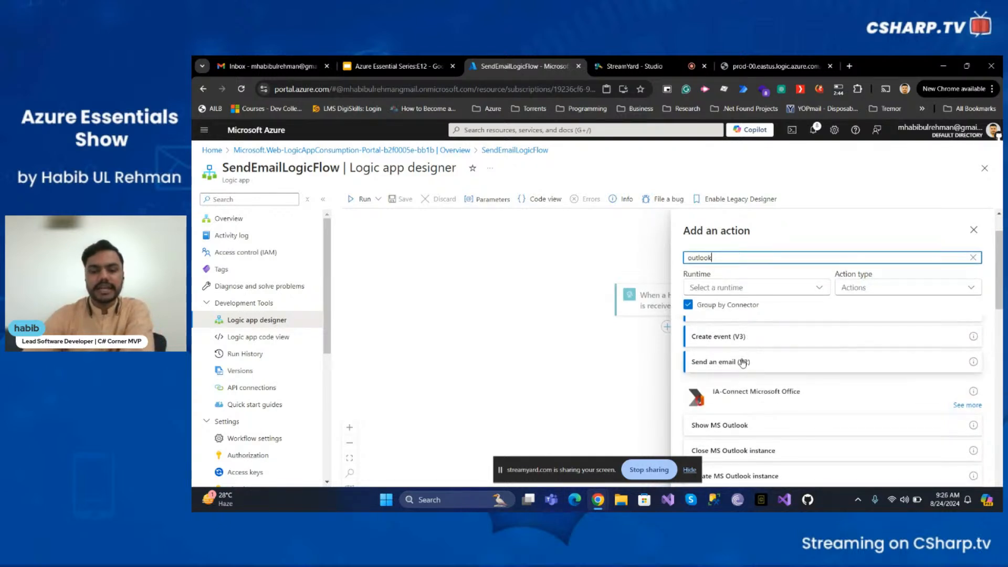
pyautogui.scroll(-2, 748, 366)
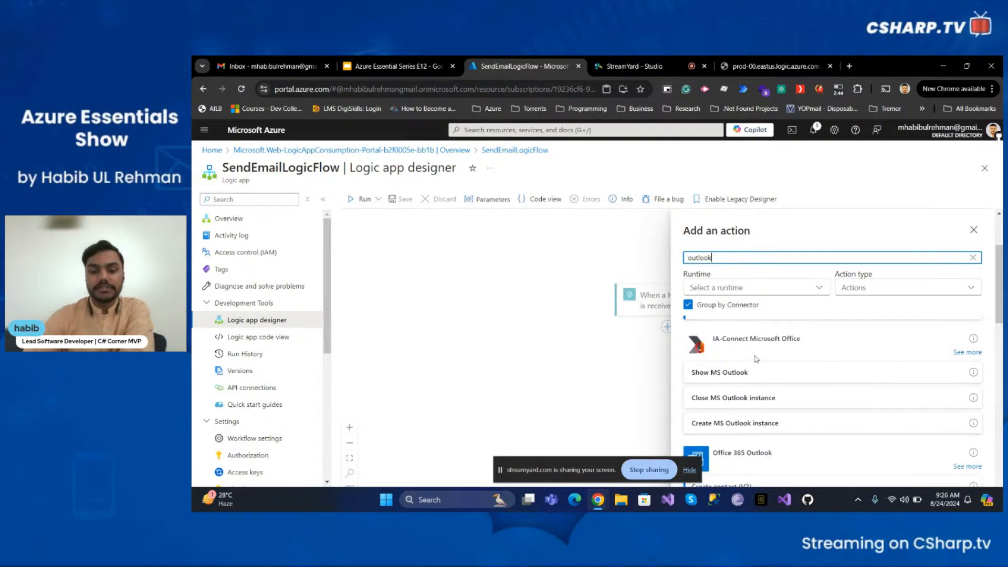
pyautogui.scroll(-2, 765, 341)
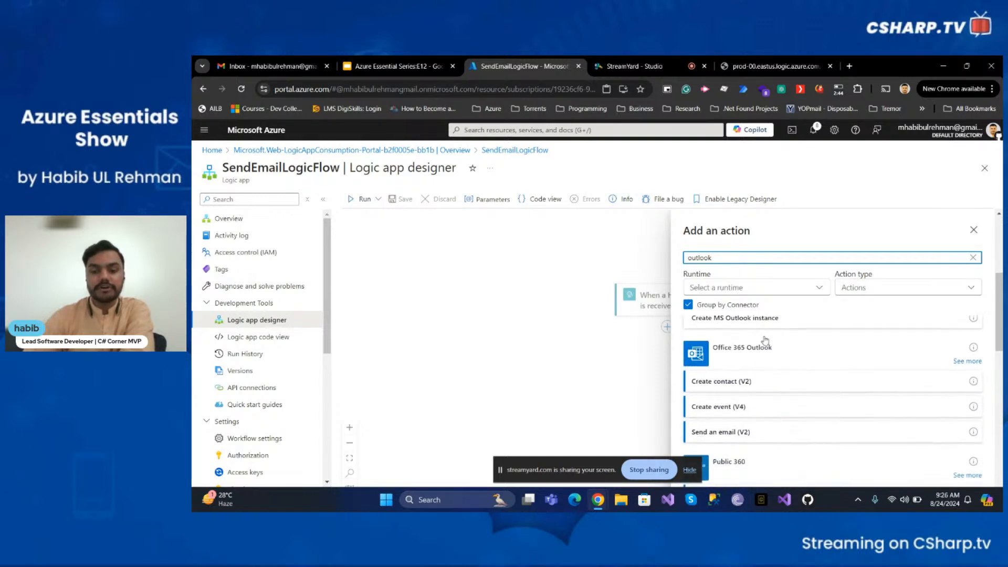
pyautogui.scroll(-2, 754, 366)
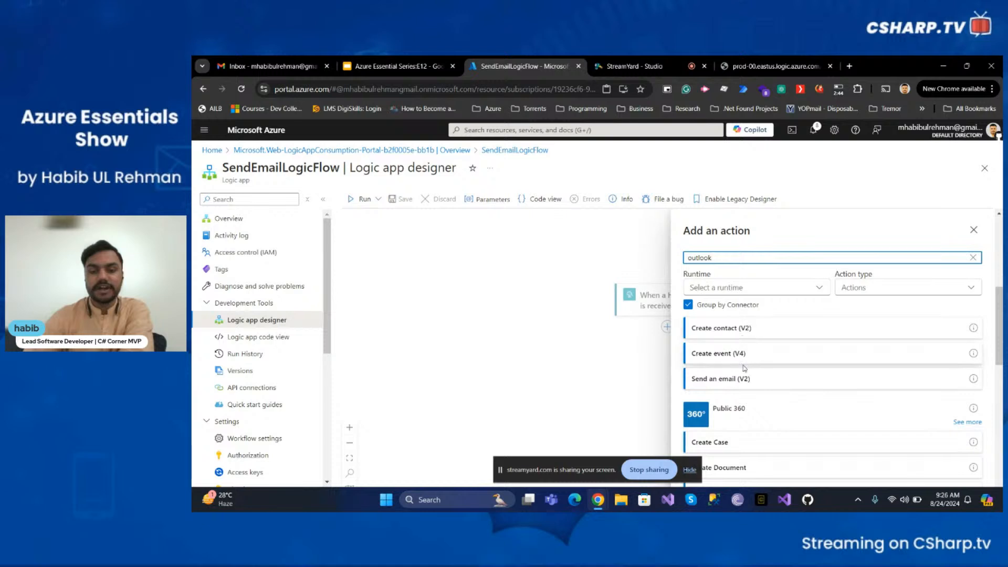
pyautogui.scroll(-5, 740, 363)
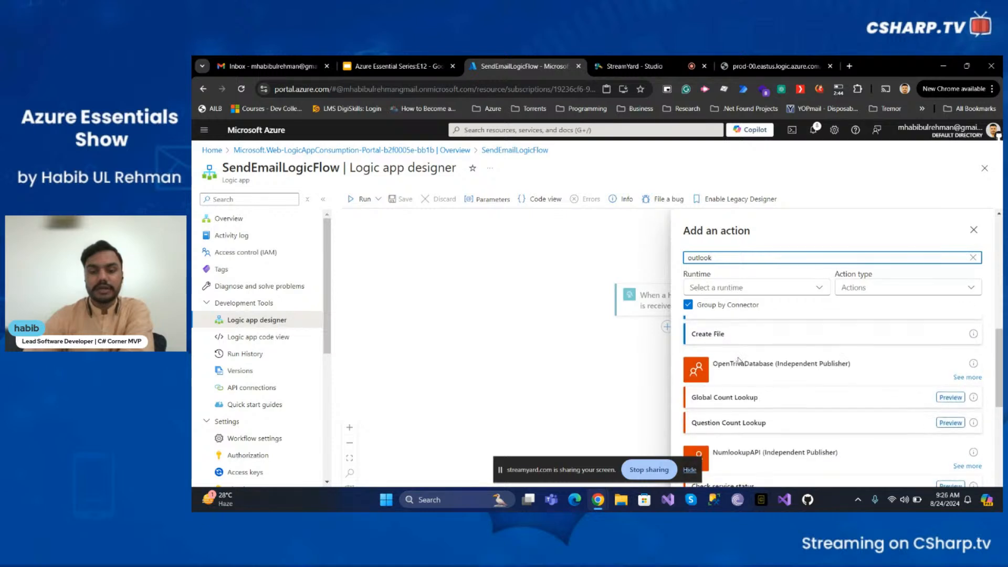
pyautogui.scroll(-10, 756, 393)
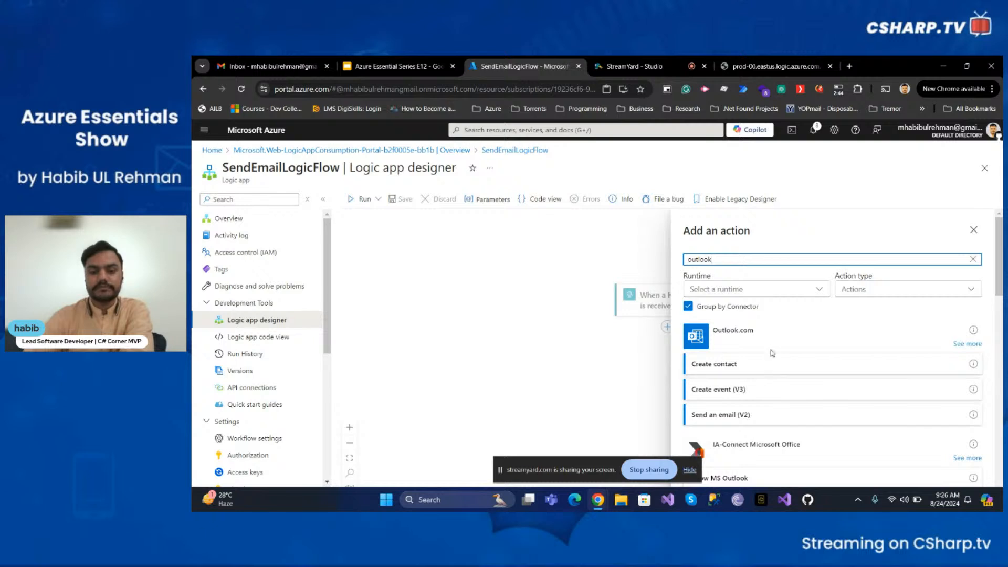
pyautogui.click(742, 416)
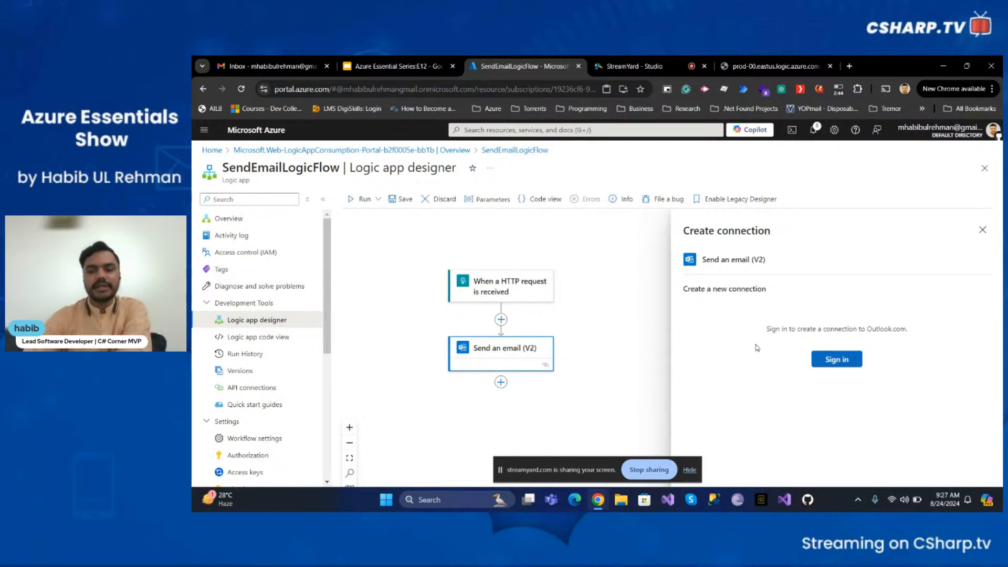
# - Sign in with a Microsoft account to create the Outlook.com connection for the action
pyautogui.click(831, 366)
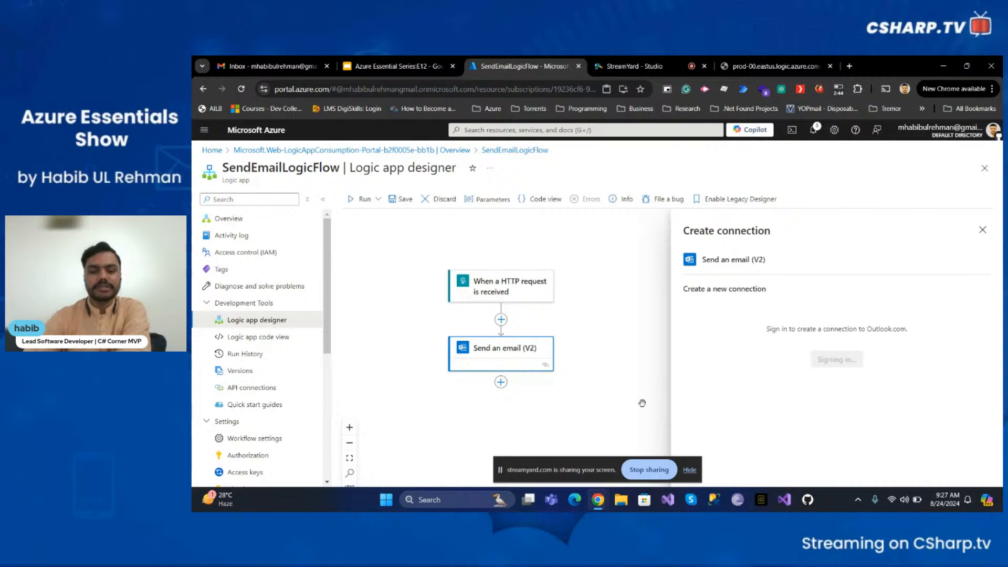
pyautogui.moveTo(605, 505)
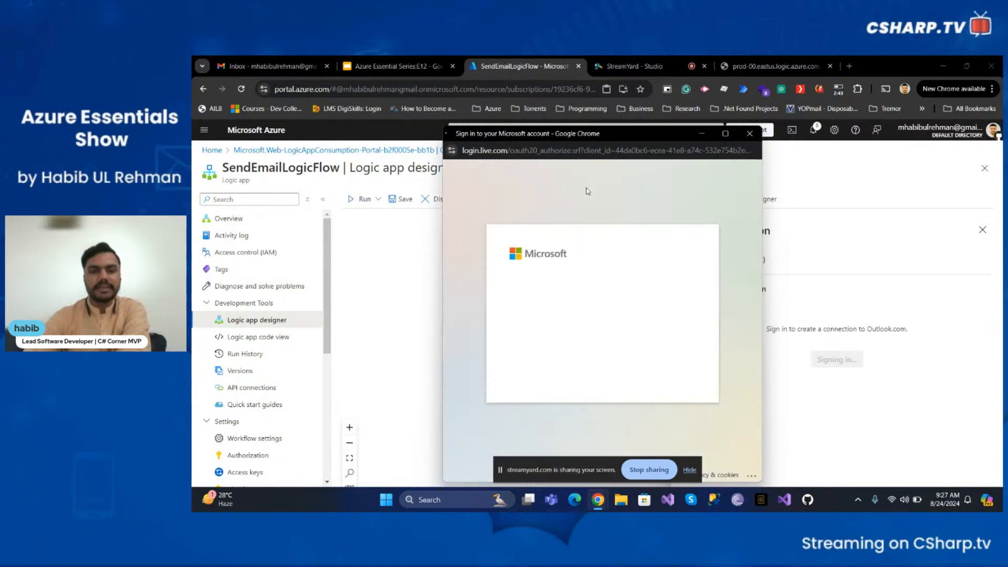
pyautogui.click(606, 307)
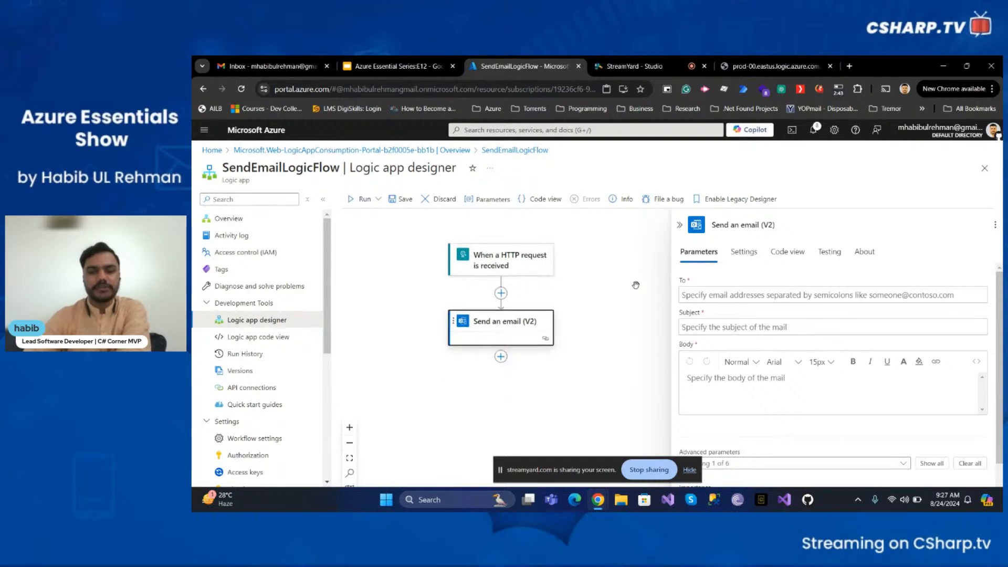
# - Inspect the Send an email action's settings and code view, then return to its parameters
pyautogui.click(744, 252)
pyautogui.scroll(-5, 759, 341)
pyautogui.scroll(5, 759, 341)
pyautogui.click(785, 260)
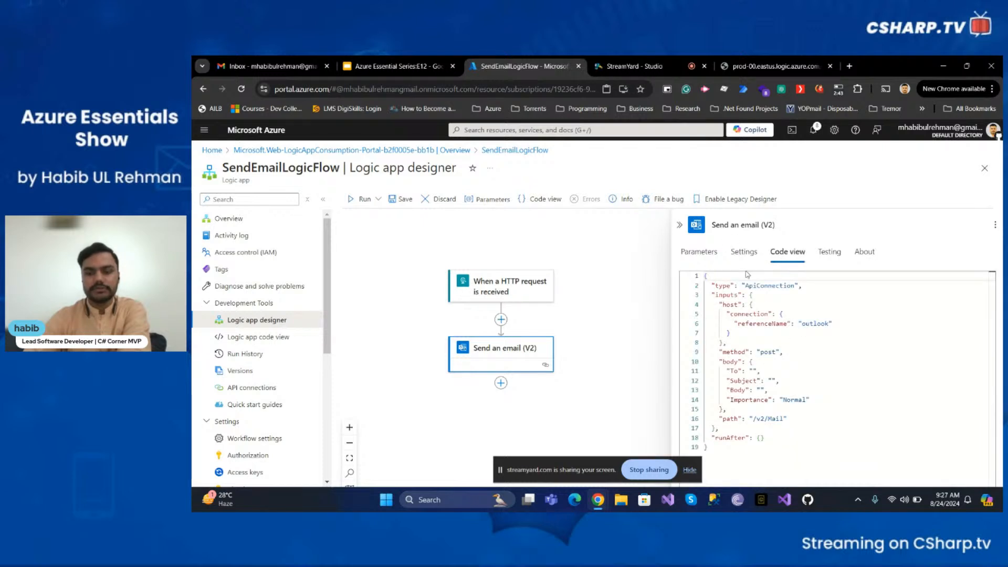
pyautogui.click(699, 252)
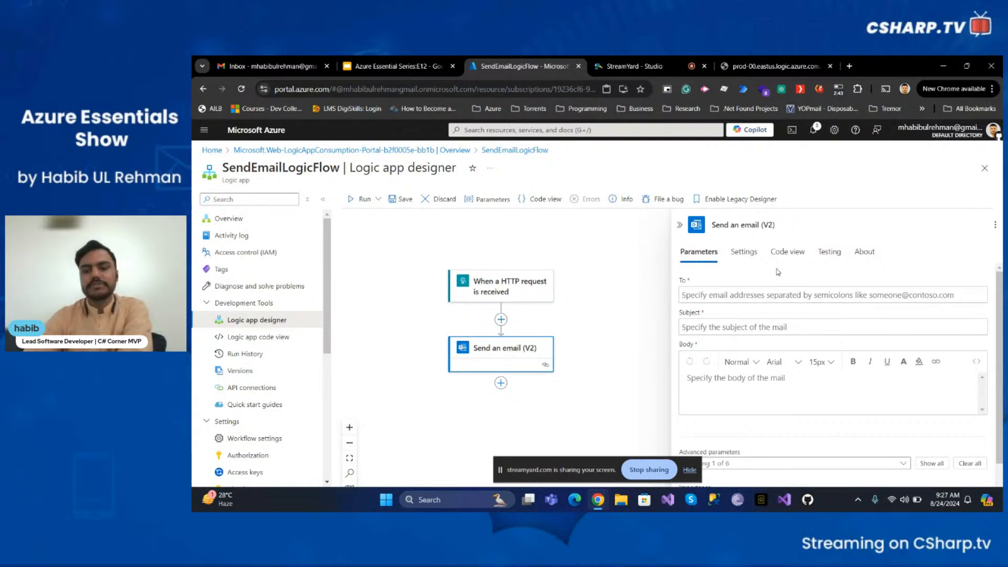
# - Enter the recipient's e-mail address in the action's To field
pyautogui.click(770, 298)
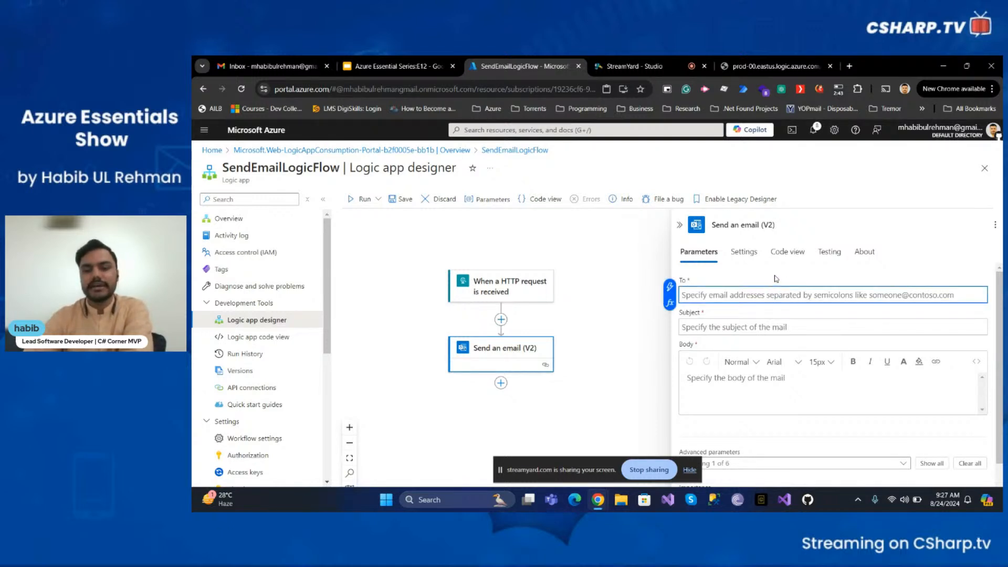
pyautogui.click(776, 279)
pyautogui.click(766, 299)
pyautogui.click(768, 322)
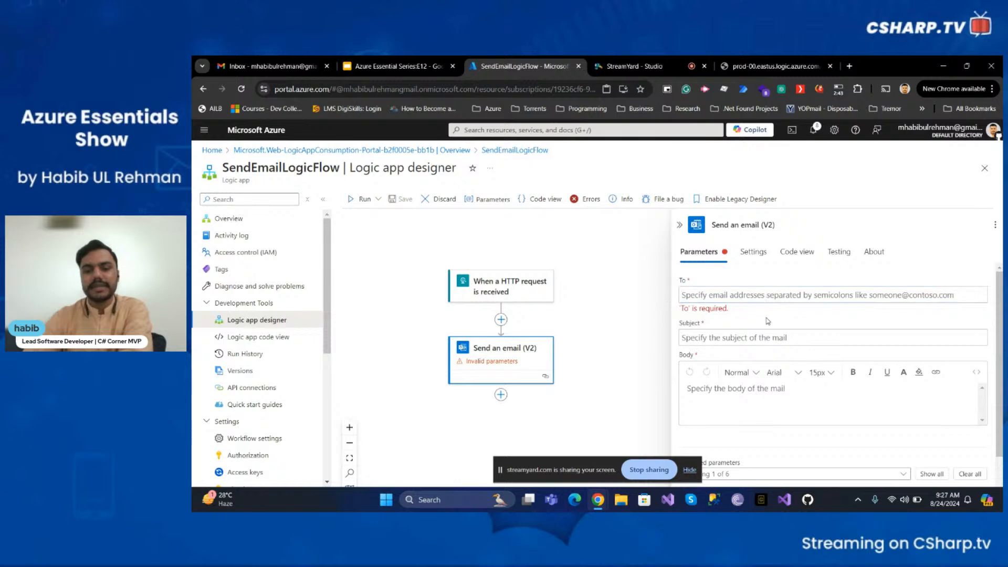
pyautogui.scroll(-1, 755, 339)
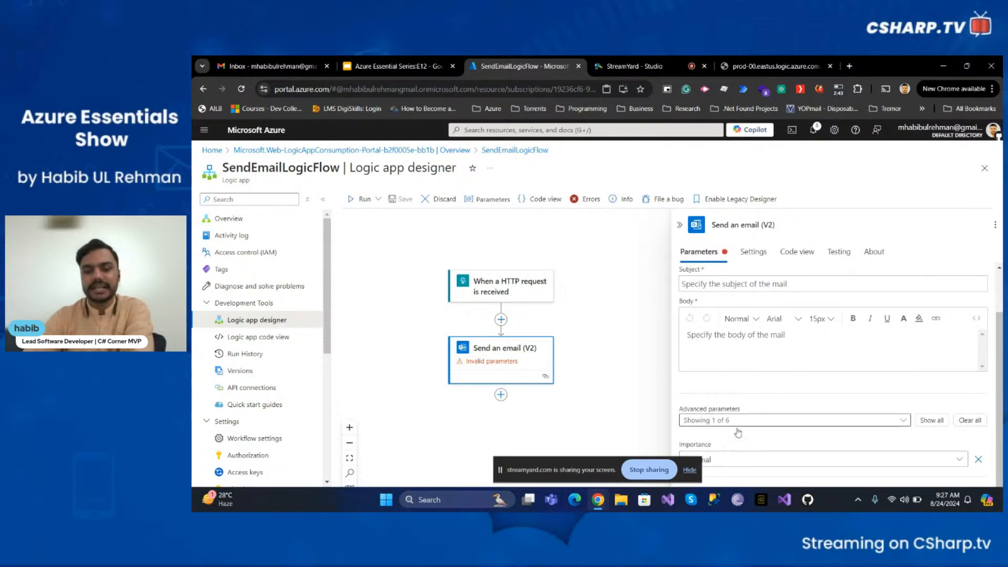
pyautogui.scroll(1, 726, 395)
pyautogui.click(720, 297)
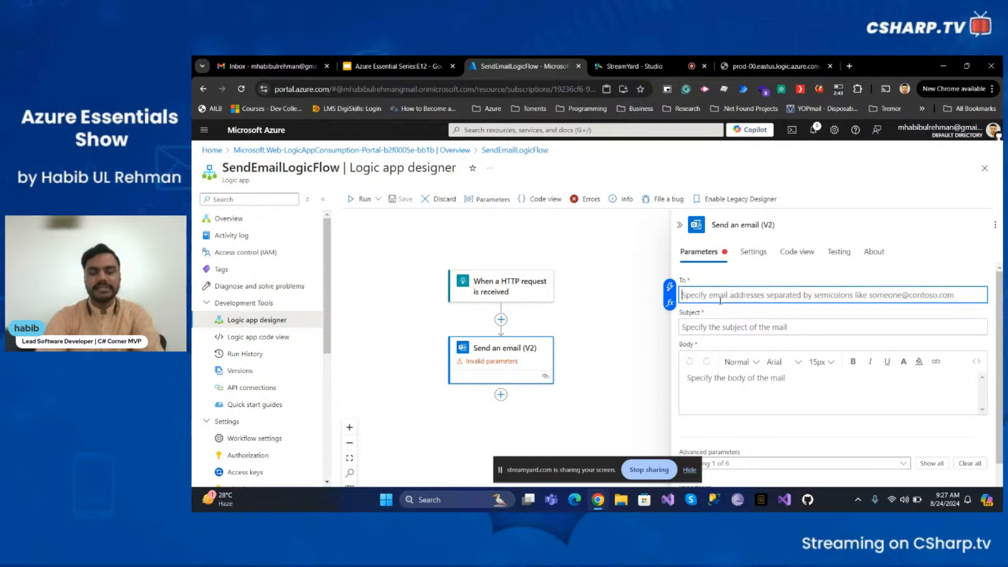
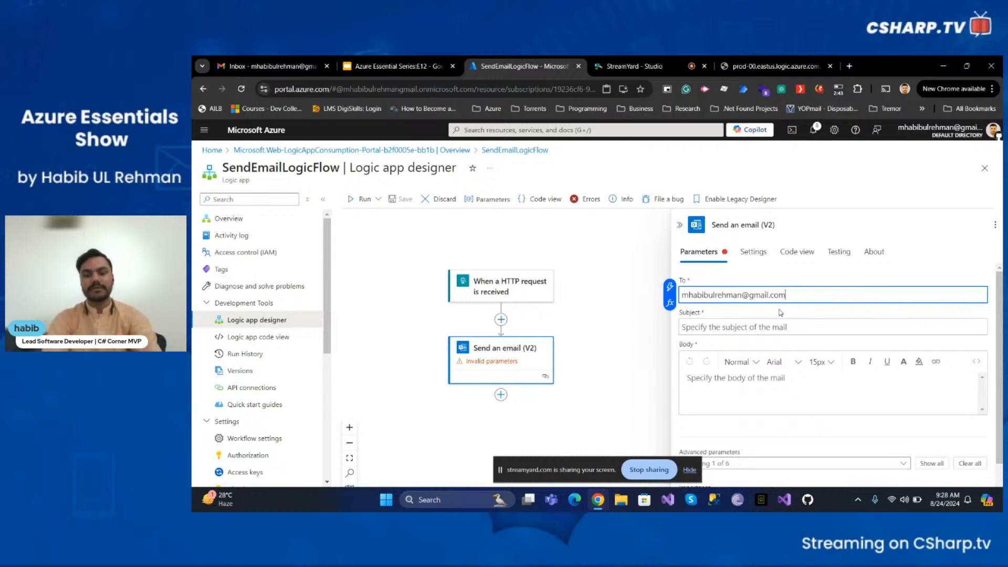
# - Set the email subject to 'Sending Email from Azure Logic Apps Action'
pyautogui.click(793, 327)
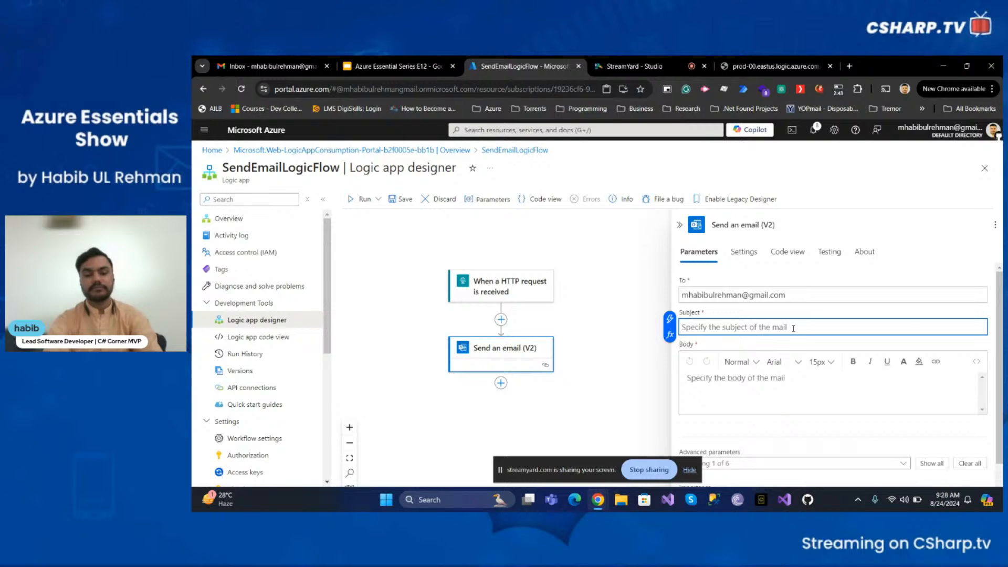
pyautogui.write('S')
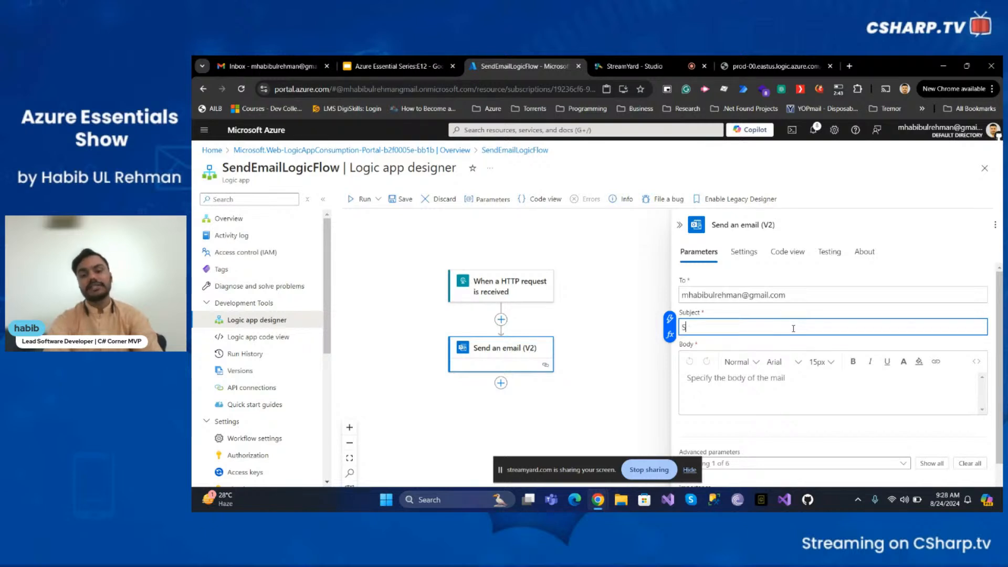
pyautogui.write('ending Email')
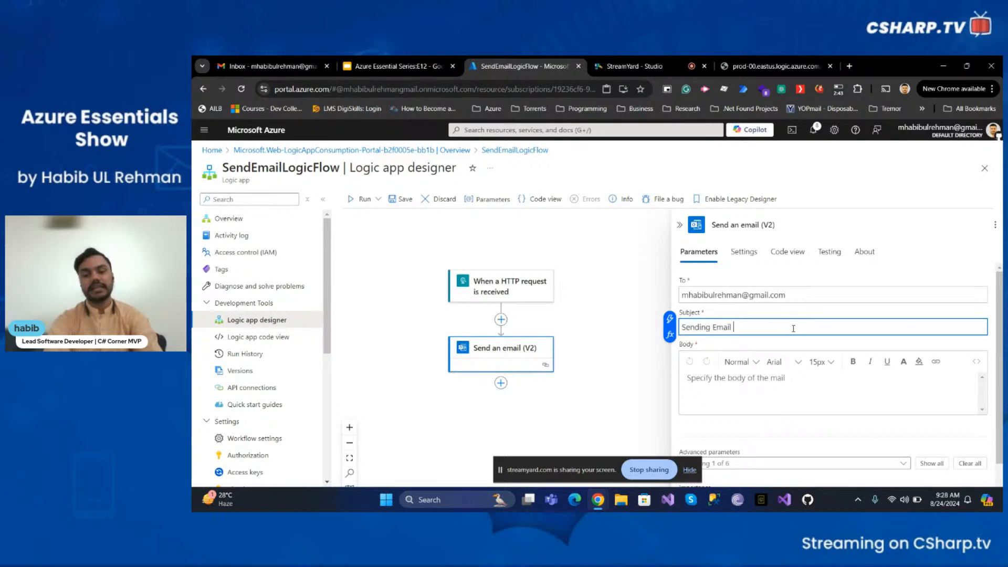
pyautogui.write(' from Azur')
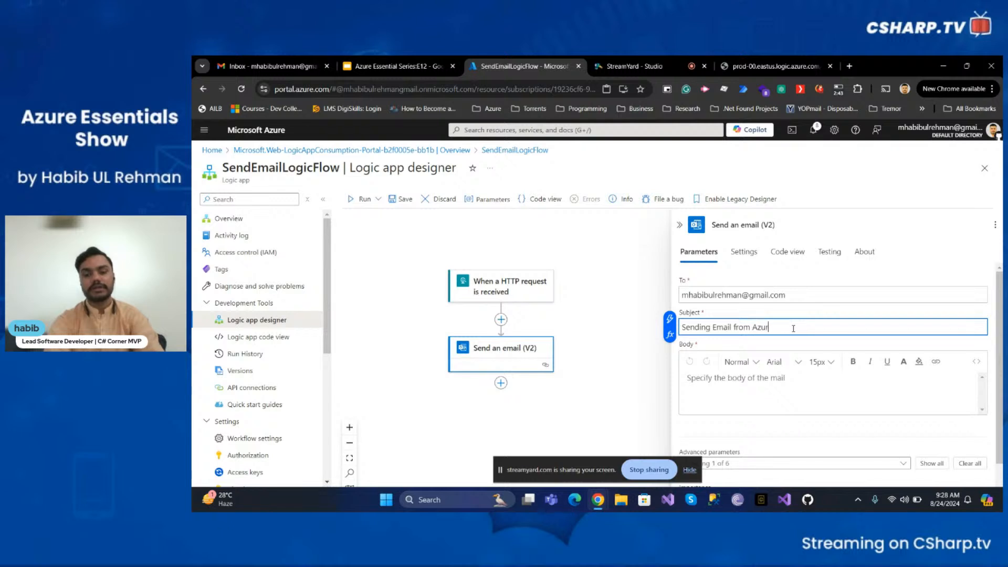
pyautogui.write('e LogicApps Action')
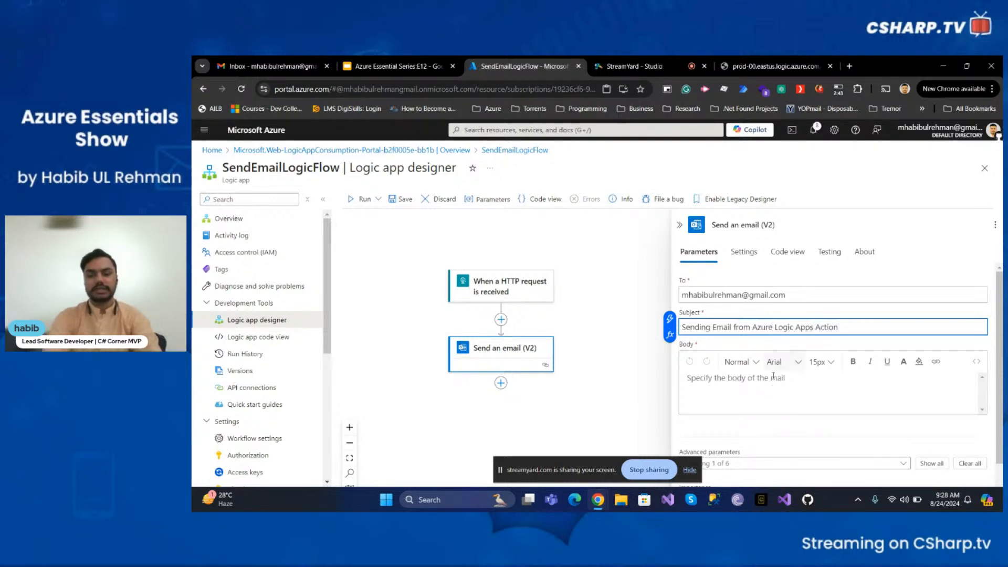
# - Set the email body to 'Hello World'
pyautogui.click(754, 390)
pyautogui.write('H')
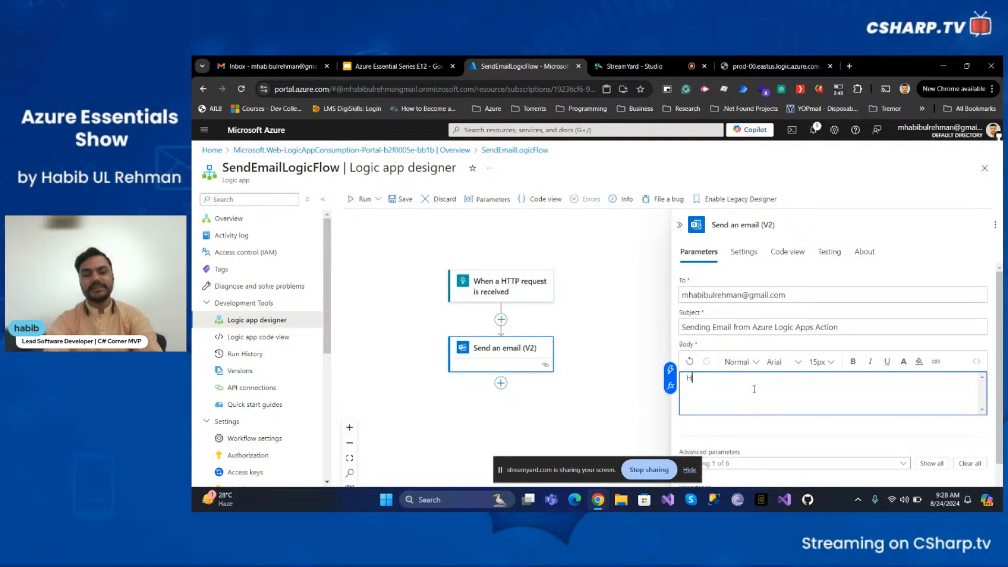
pyautogui.write('ello World')
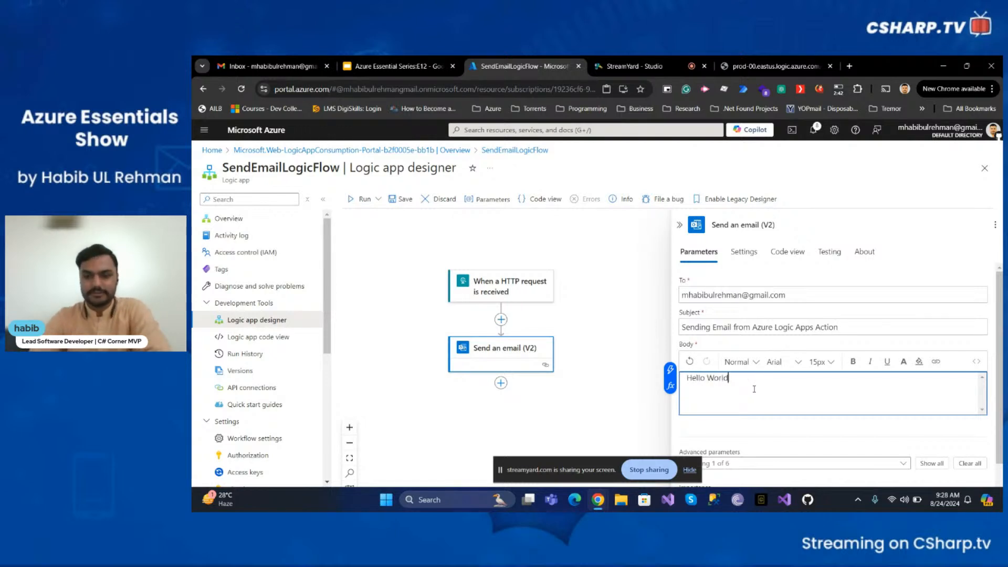
pyautogui.scroll(-1, 754, 389)
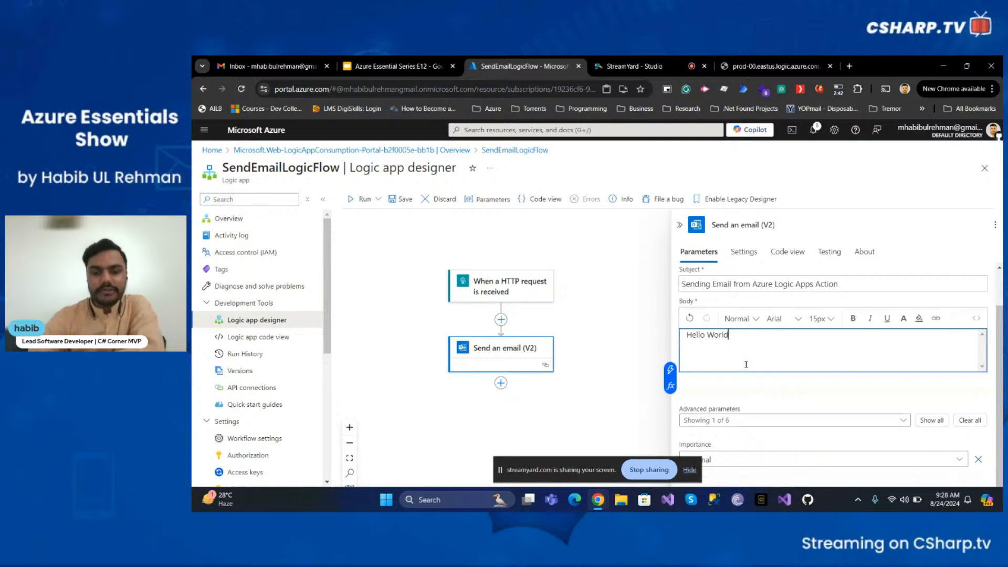
pyautogui.scroll(1, 745, 368)
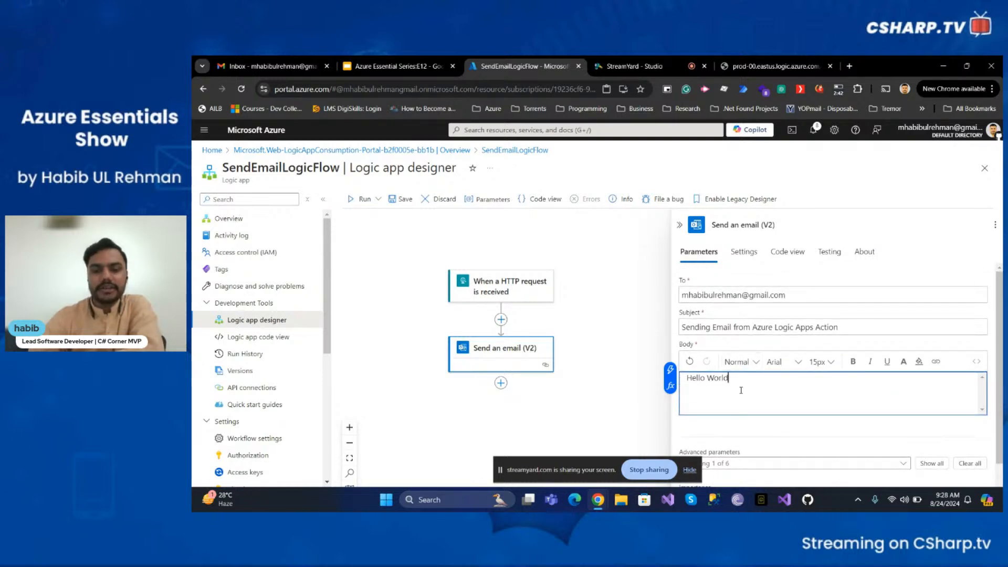
# - Save the workflow with the configured Send an email action
pyautogui.scroll(-1, 745, 393)
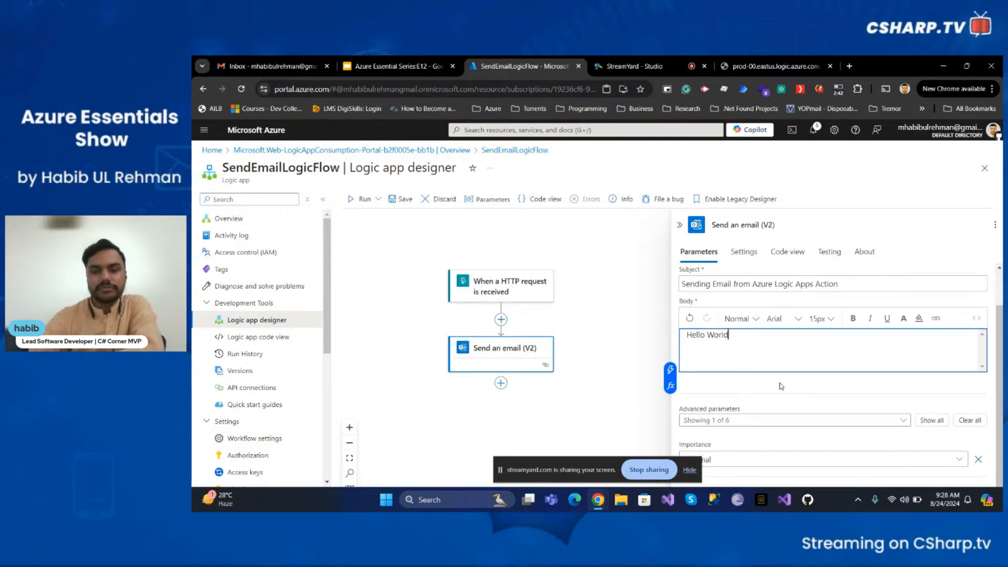
pyautogui.scroll(1, 781, 386)
pyautogui.scroll(-1, 770, 315)
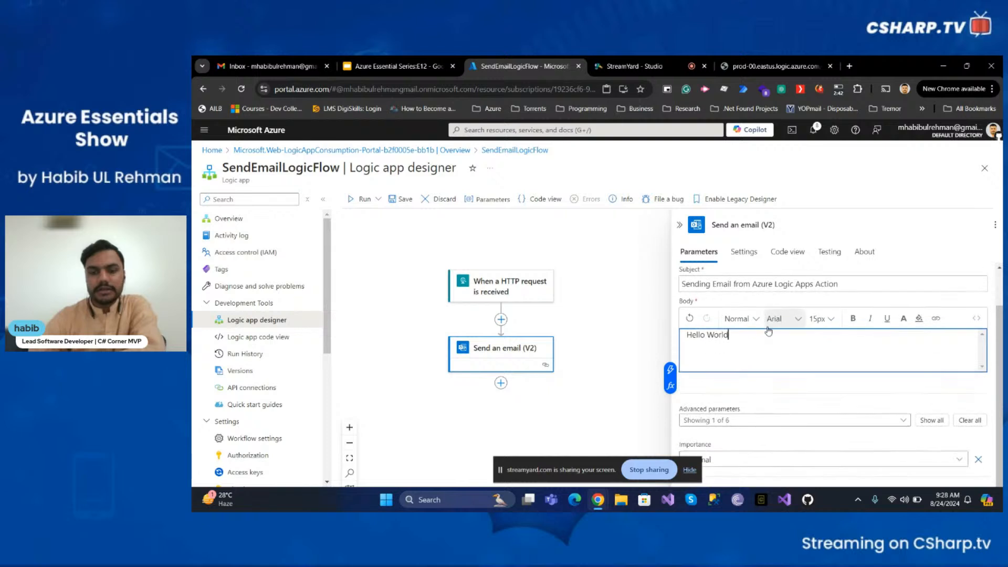
pyautogui.scroll(1, 769, 331)
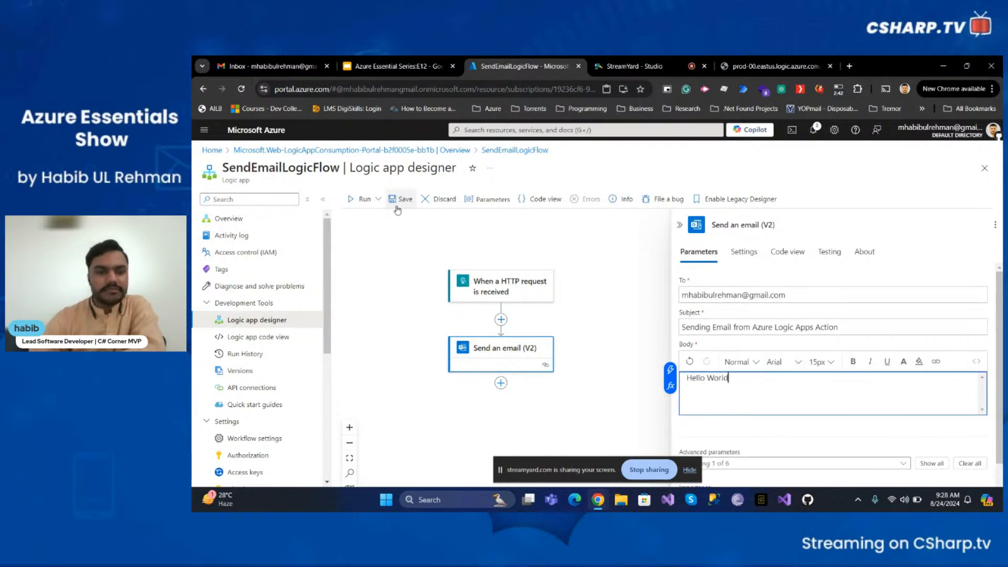
pyautogui.click(401, 199)
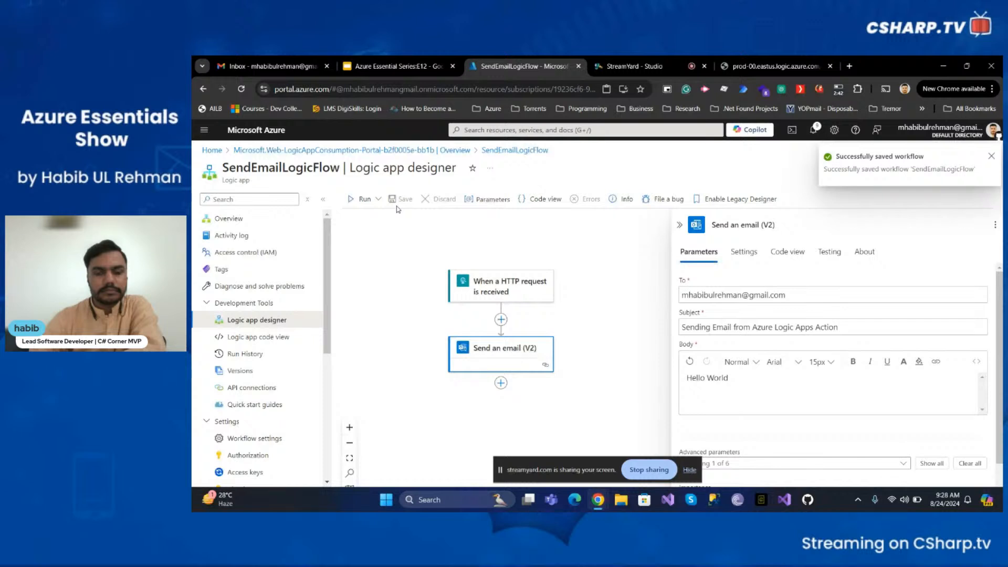
# - Open the run history, then trigger the workflow again by reloading its HTTP trigger URL in the other browser tab
pyautogui.click(251, 354)
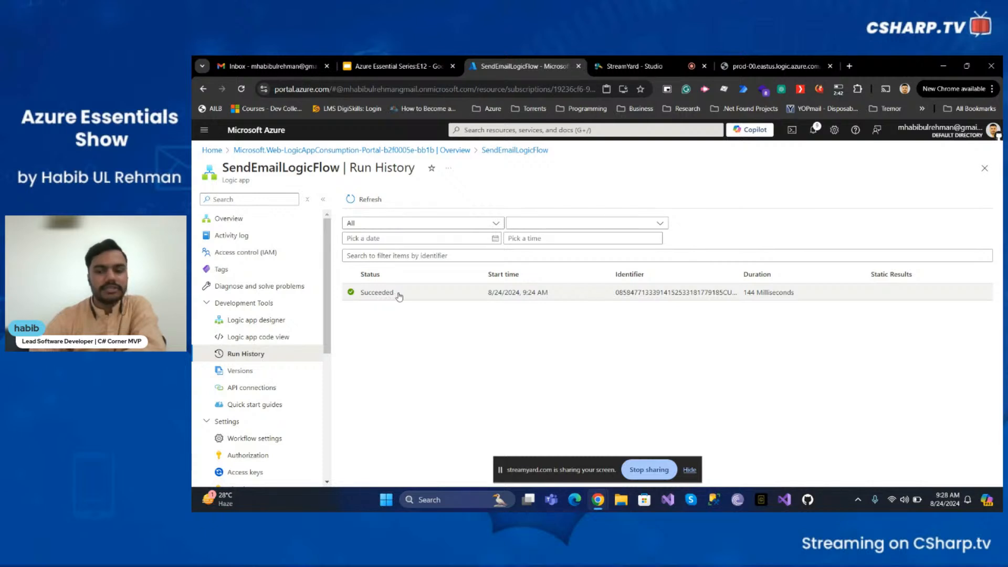
pyautogui.click(766, 67)
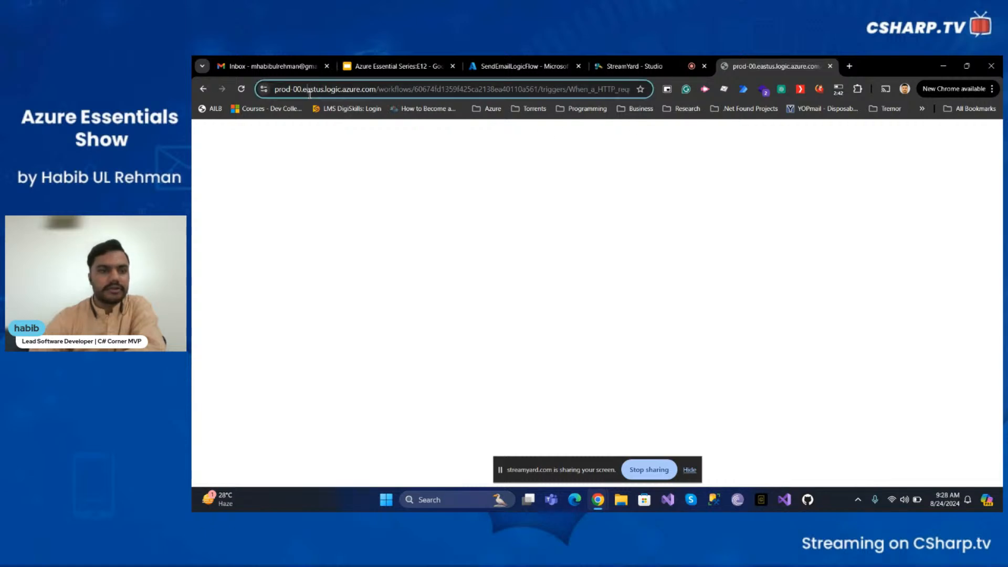
pyautogui.click(269, 93)
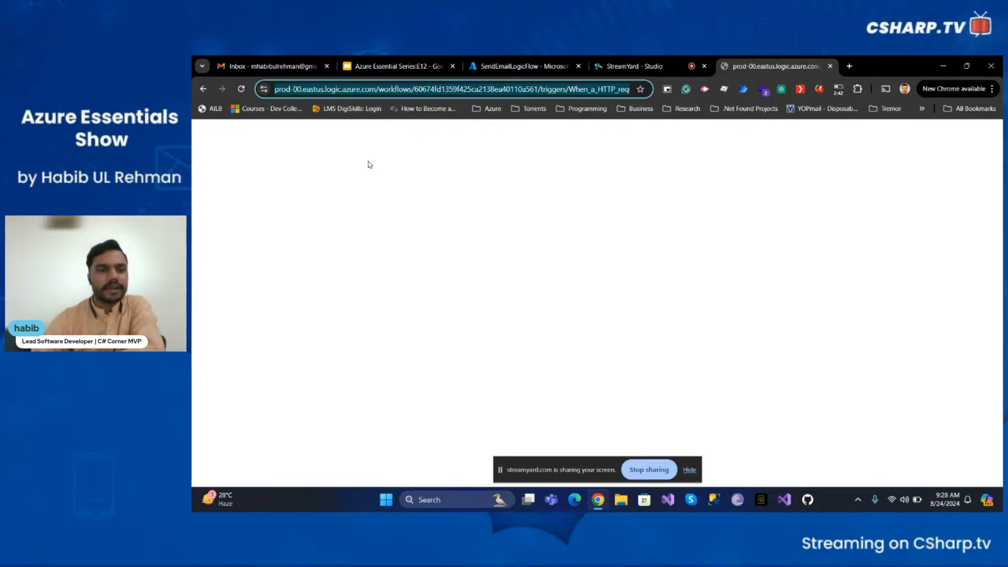
pyautogui.press('Return')
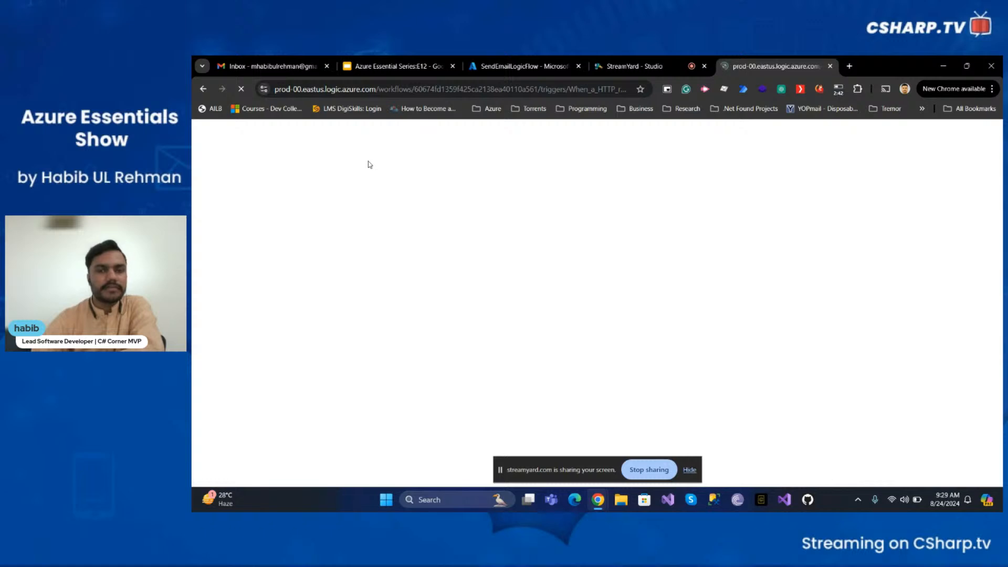
# - Refresh the workflow's run history and open the newest run
pyautogui.click(520, 60)
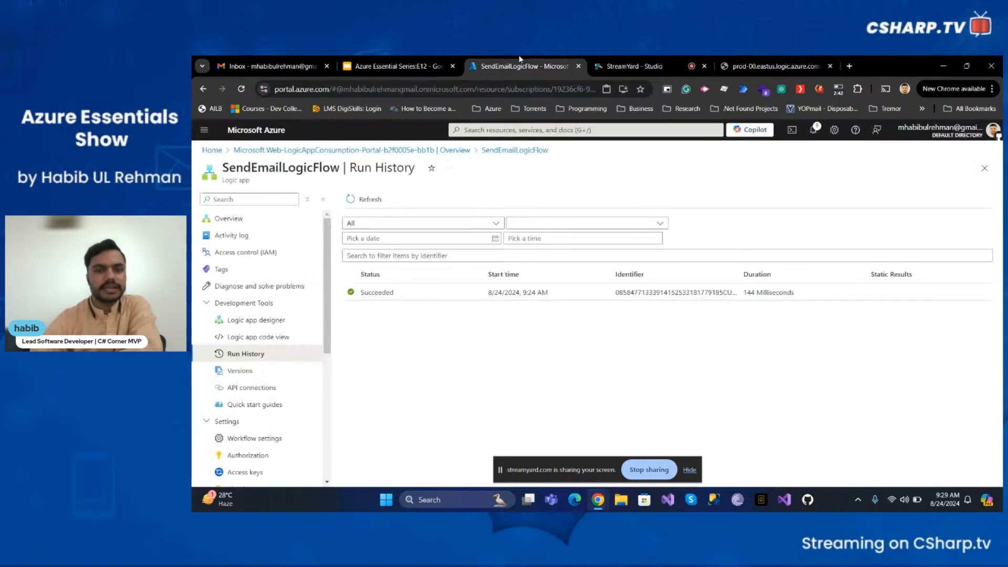
pyautogui.click(374, 203)
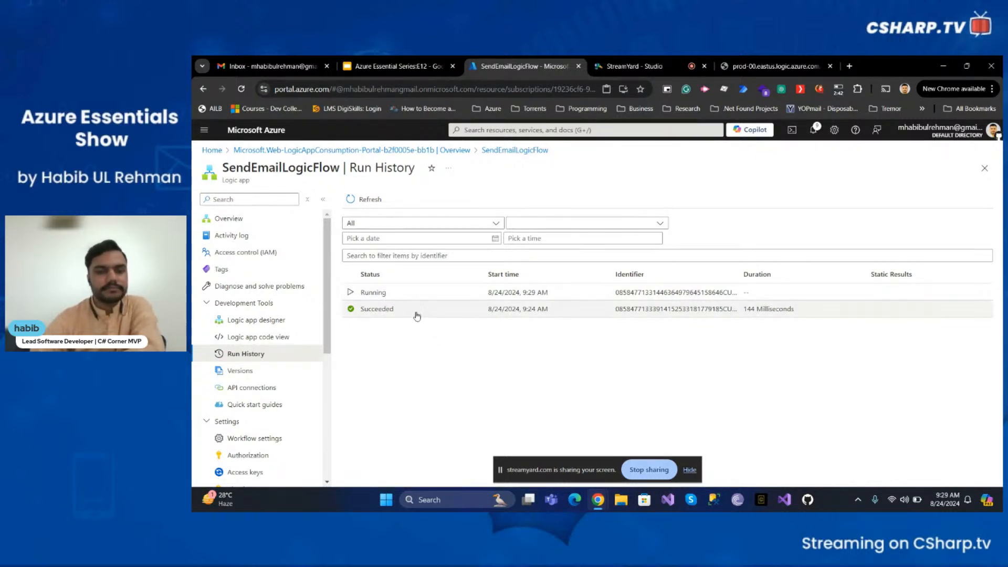
pyautogui.click(370, 202)
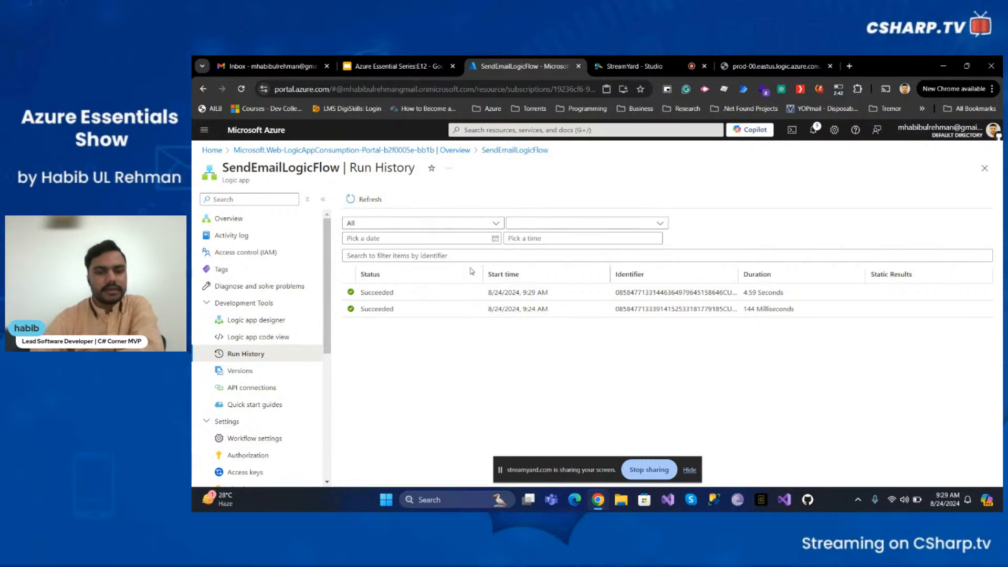
pyautogui.click(375, 294)
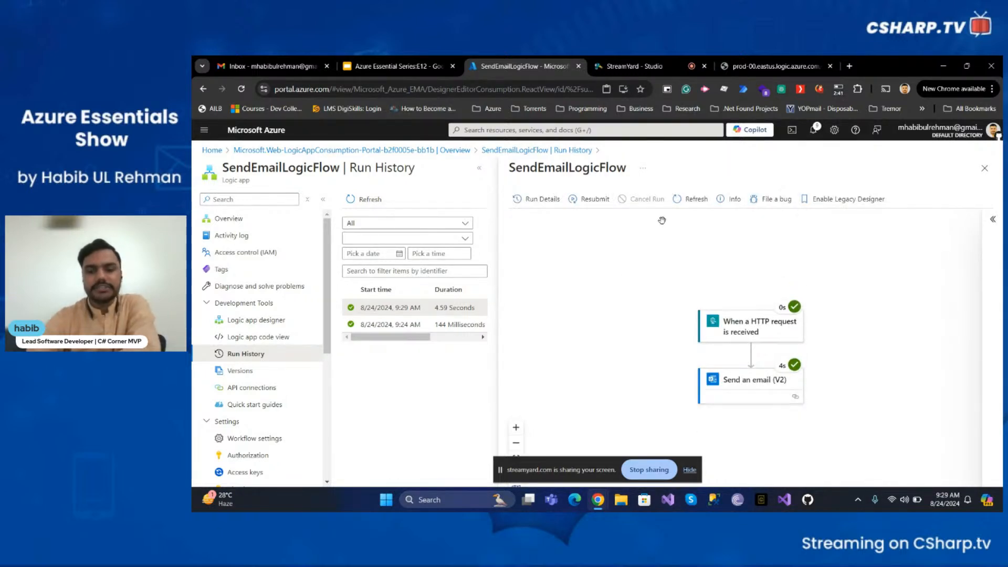
# - Inspect the trigger's and the Send an email action's inputs and outputs for this run, then close the details
pyautogui.click(784, 330)
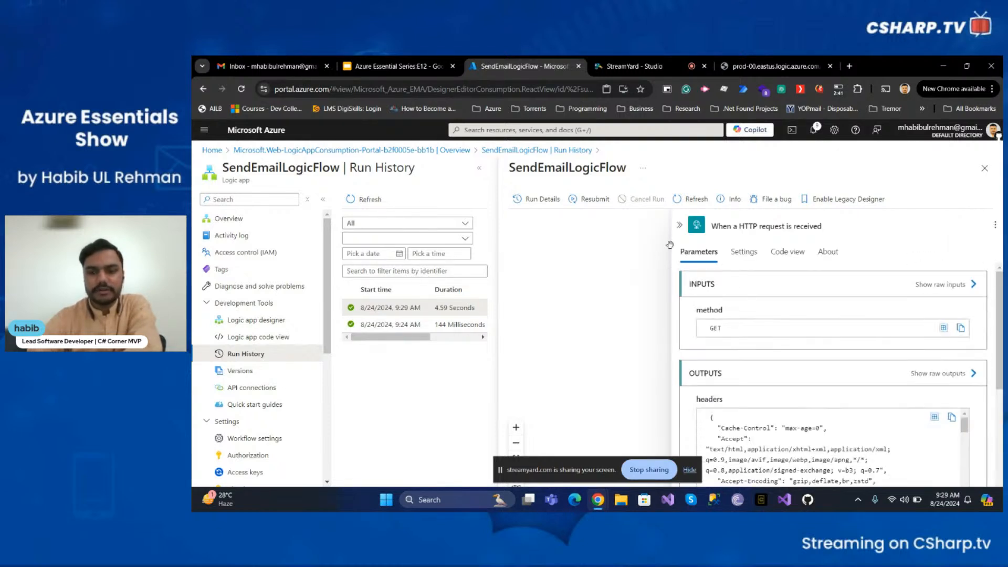
pyautogui.click(680, 225)
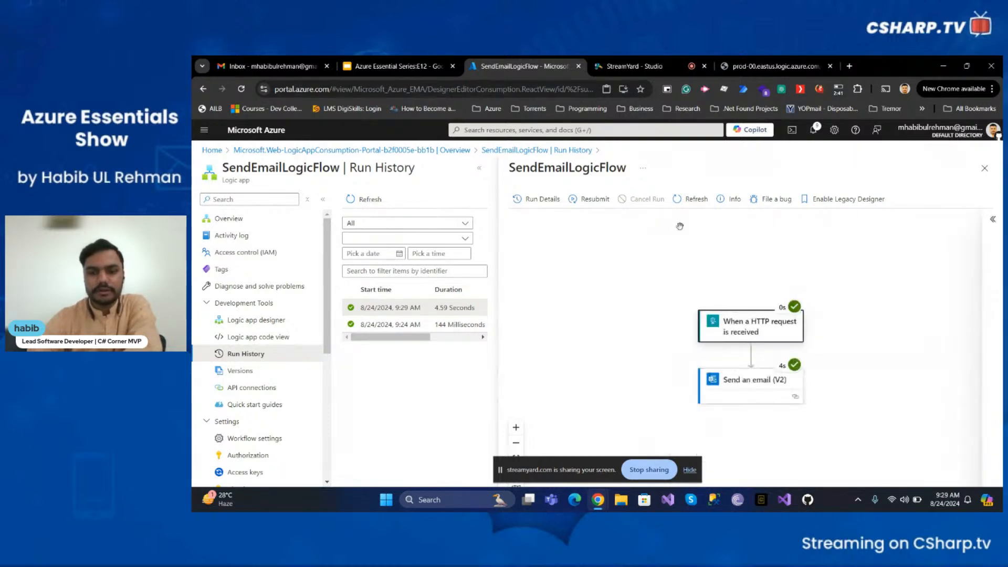
pyautogui.click(760, 393)
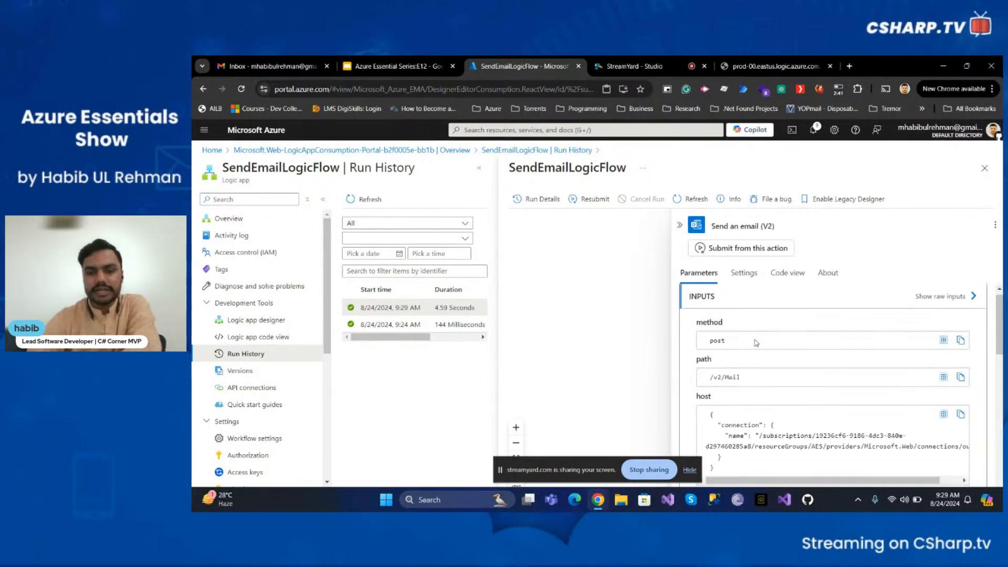
pyautogui.scroll(-3, 758, 345)
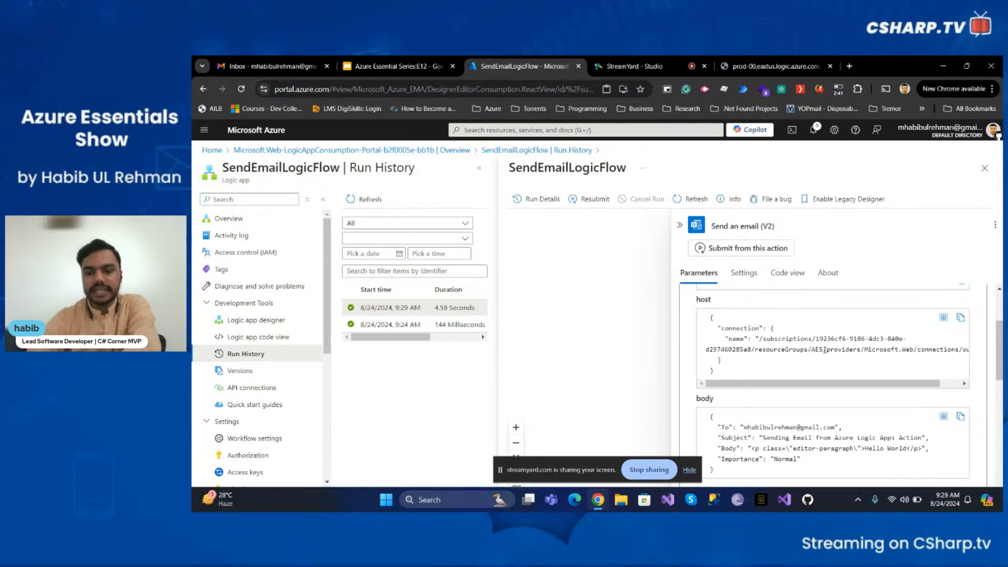
pyautogui.scroll(-2, 822, 363)
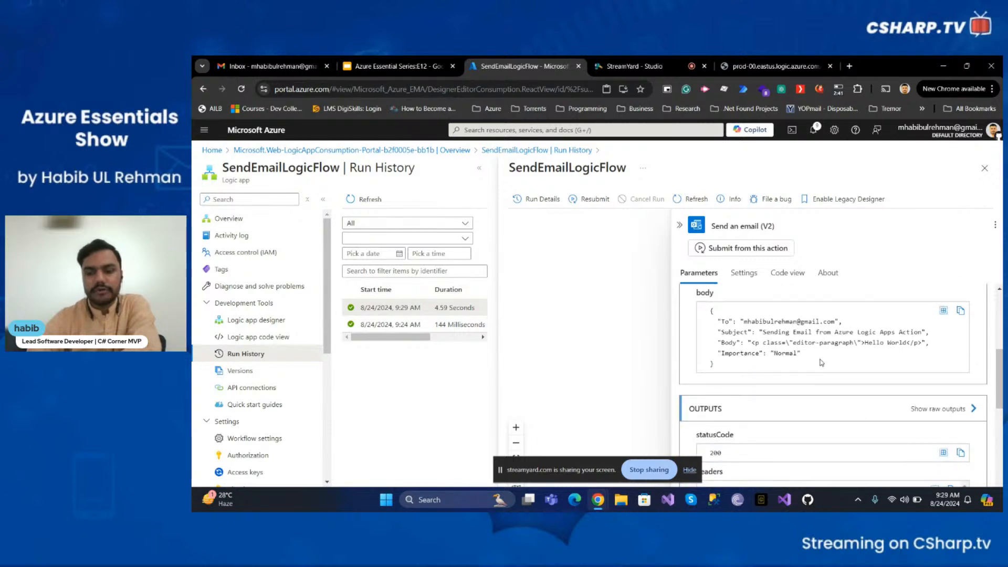
pyautogui.click(762, 333)
pyautogui.doubleClick(768, 334)
pyautogui.click(769, 346)
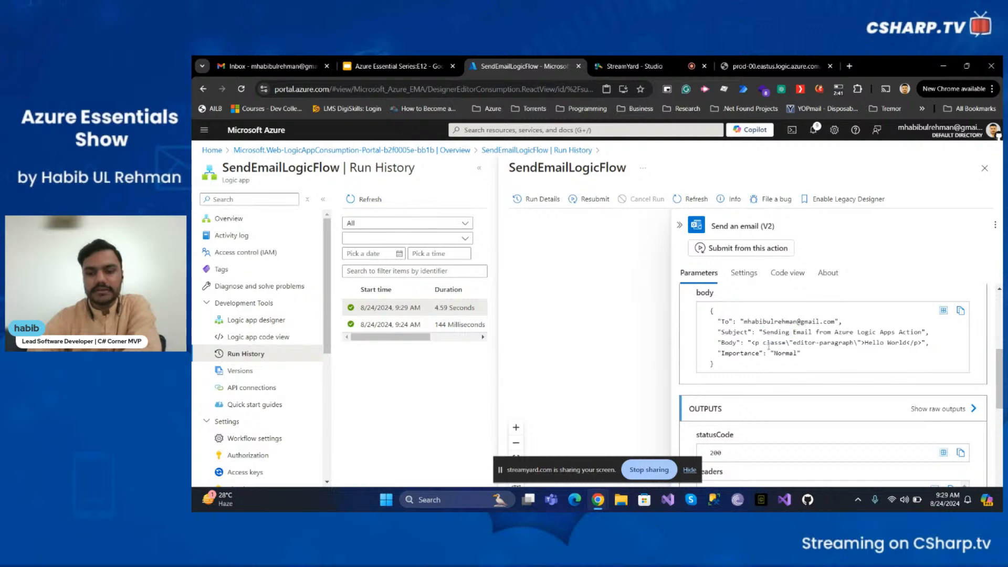
pyautogui.scroll(-10, 768, 353)
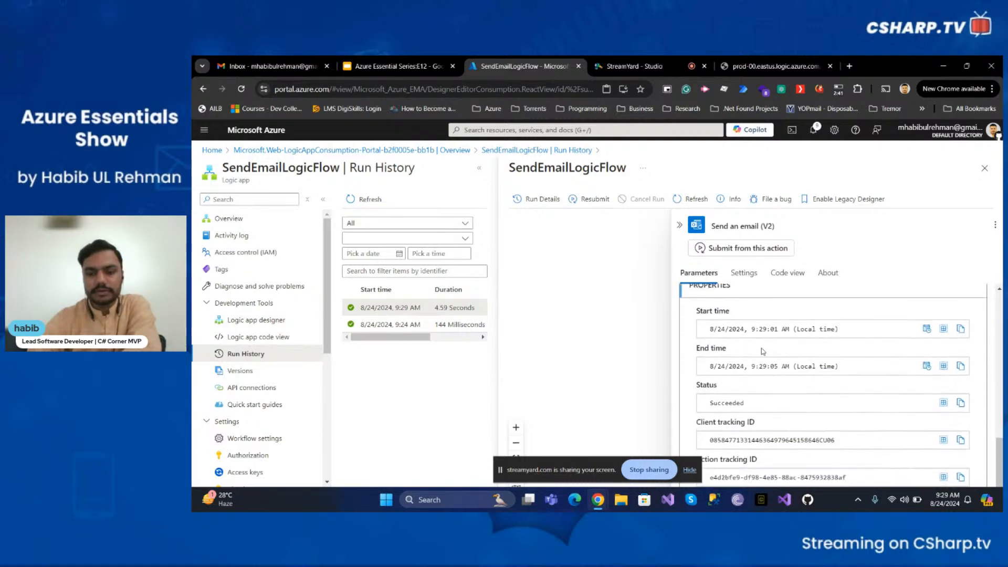
pyautogui.scroll(10, 762, 348)
pyautogui.click(680, 225)
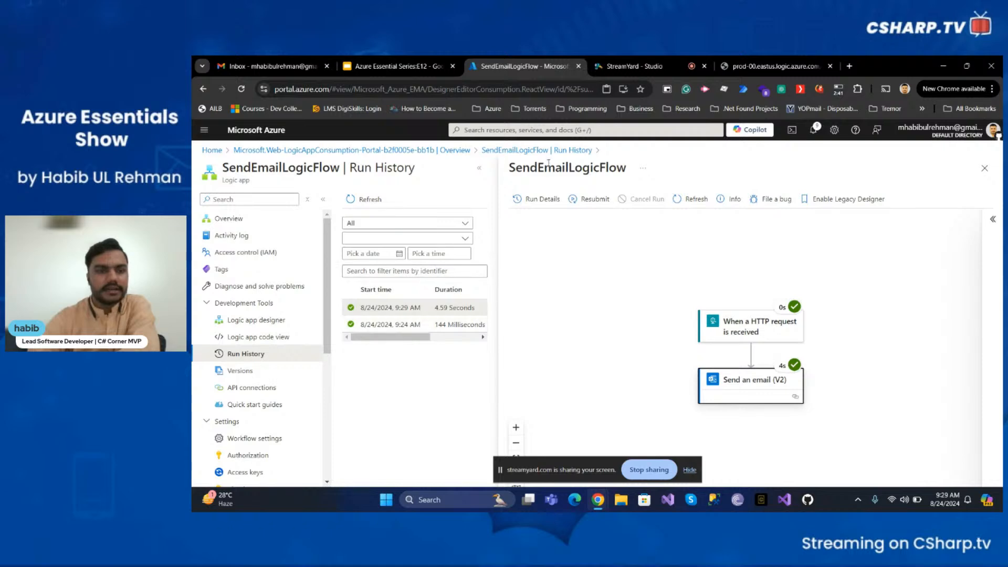
# - Switch to Gmail, refresh the inbox, and examine the received email's subject, body and sender details
pyautogui.click(295, 70)
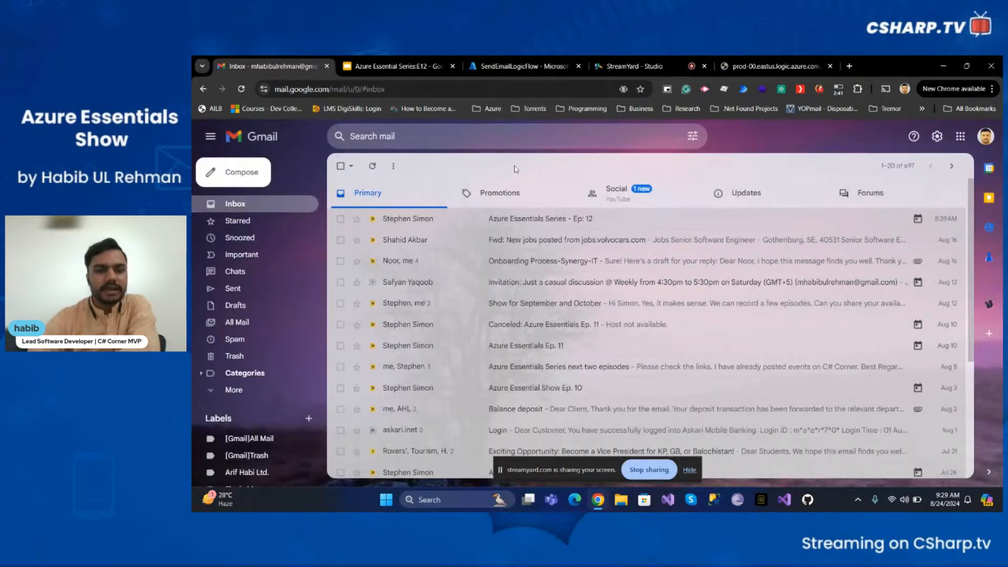
pyautogui.click(374, 168)
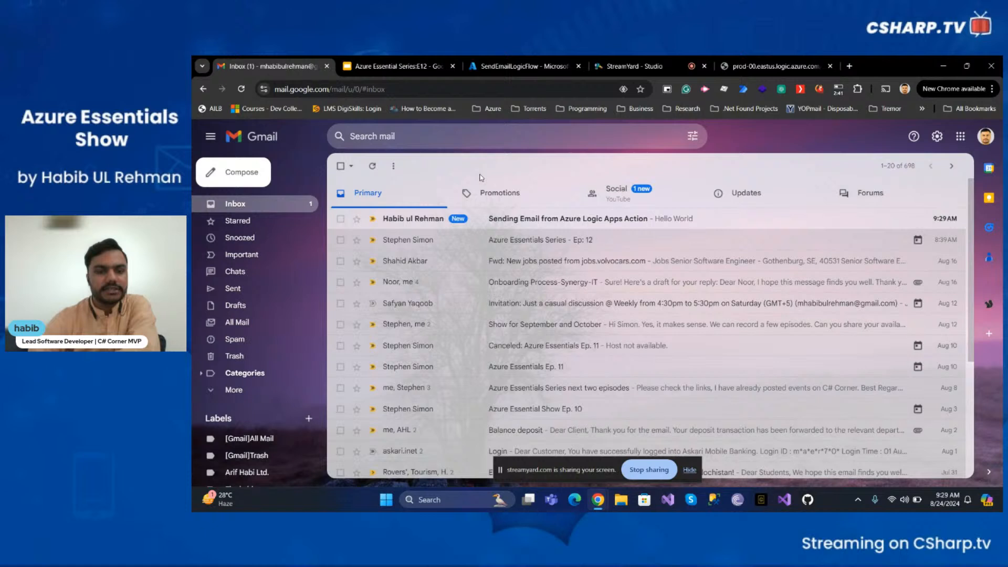
pyautogui.click(508, 219)
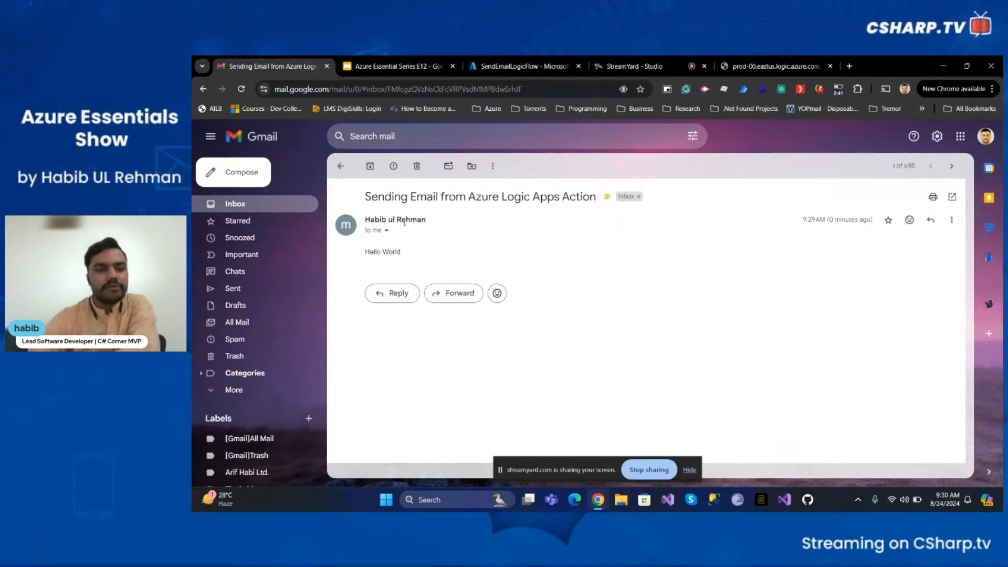
pyautogui.moveTo(371, 199); pyautogui.dragTo(548, 199)
pyautogui.click(567, 272)
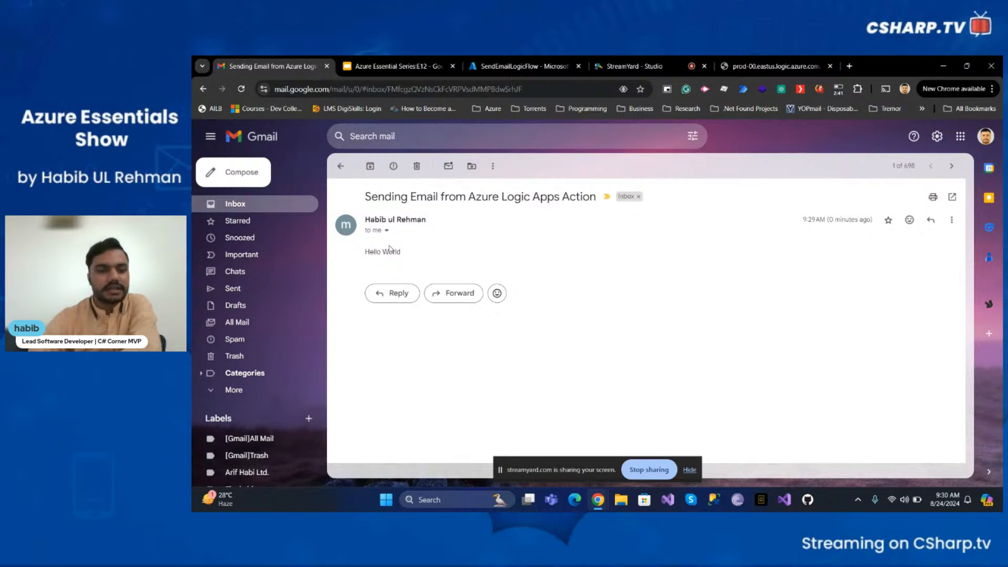
pyautogui.moveTo(402, 251); pyautogui.dragTo(365, 251)
pyautogui.click(407, 244)
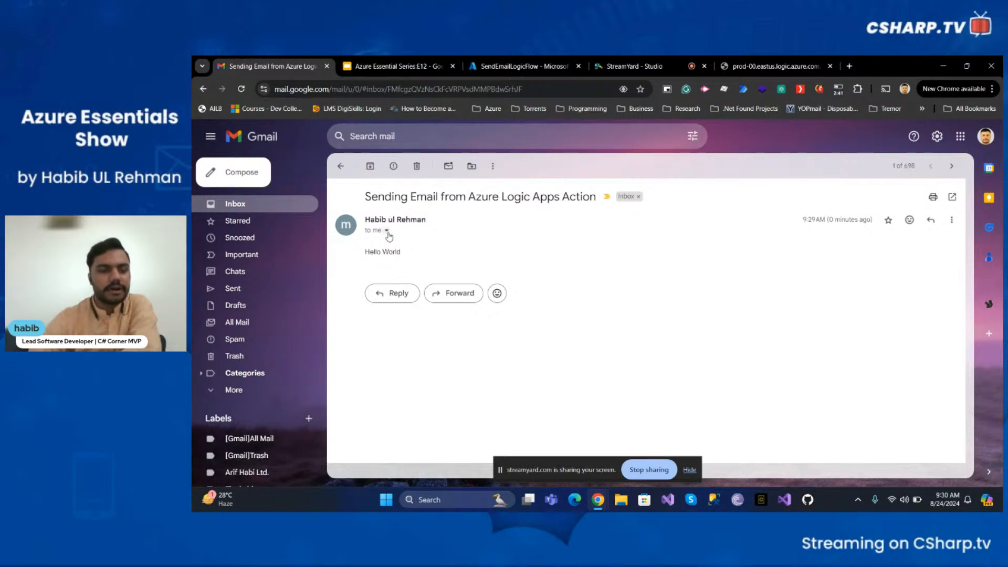
pyautogui.click(387, 231)
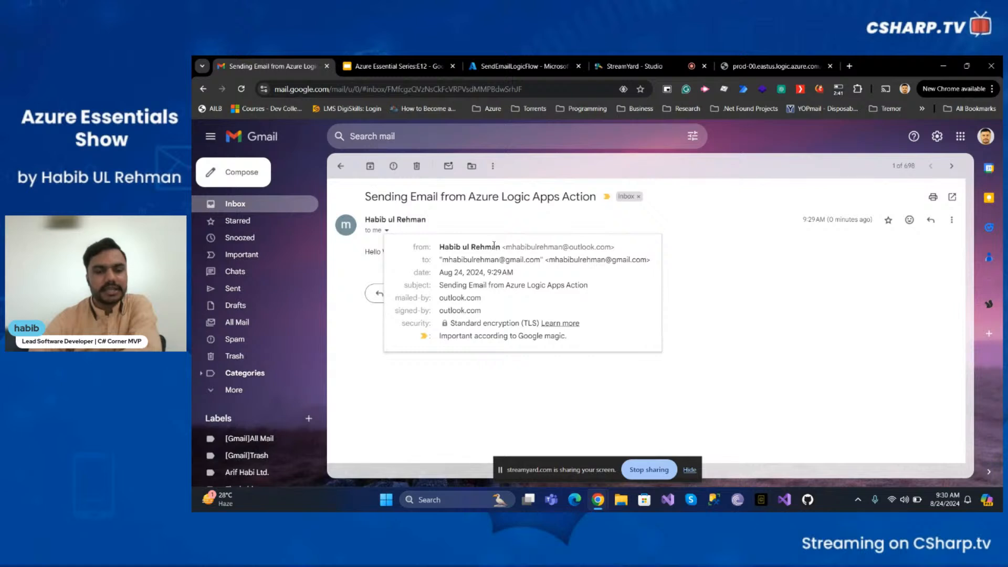
pyautogui.moveTo(502, 247); pyautogui.dragTo(616, 248)
pyautogui.click(782, 286)
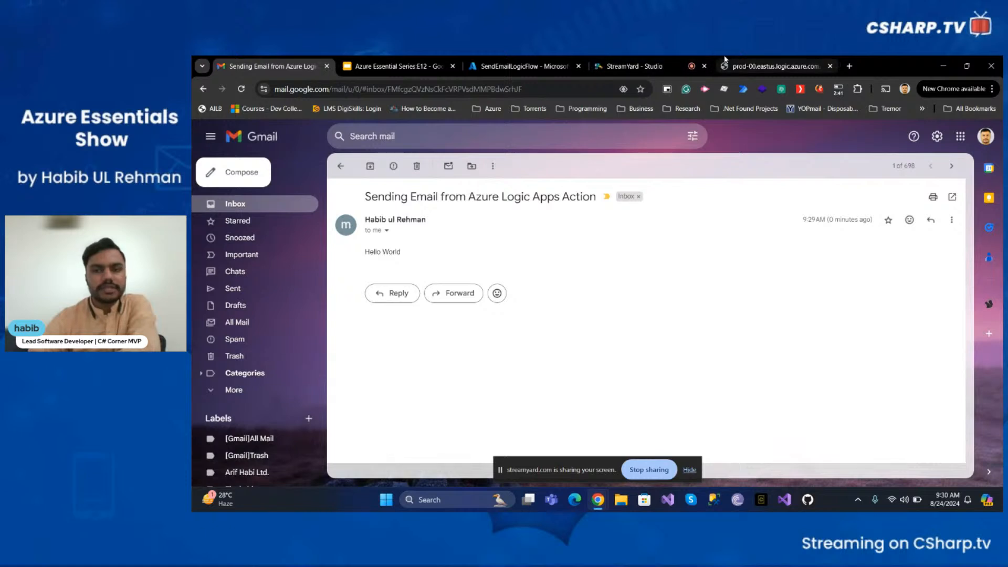
# - Return to the logic app designer and add a parallel branch between the HTTP trigger and the Send an email action
pyautogui.click(520, 67)
pyautogui.moveTo(621, 392); pyautogui.dragTo(623, 353)
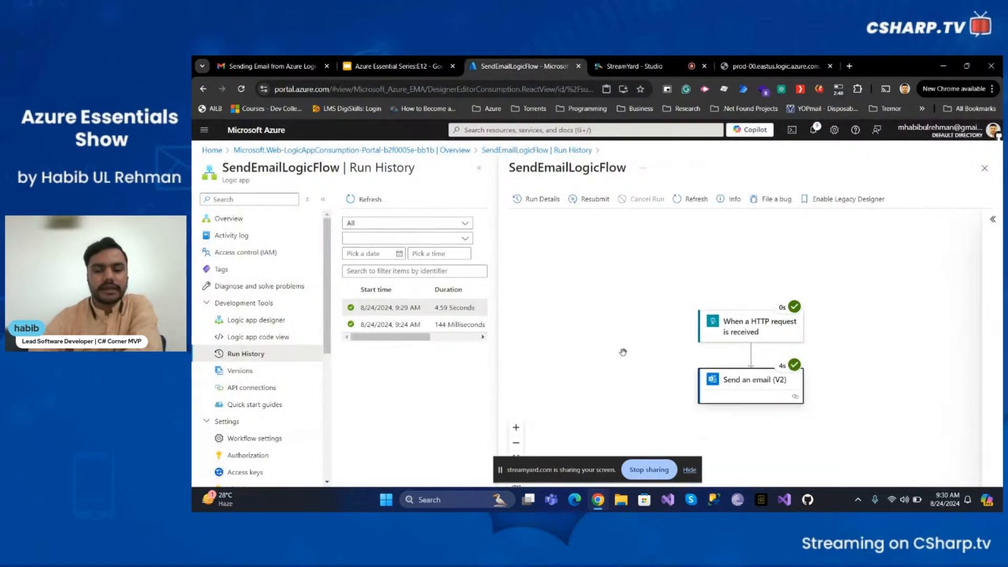
pyautogui.scroll(-1, 625, 338)
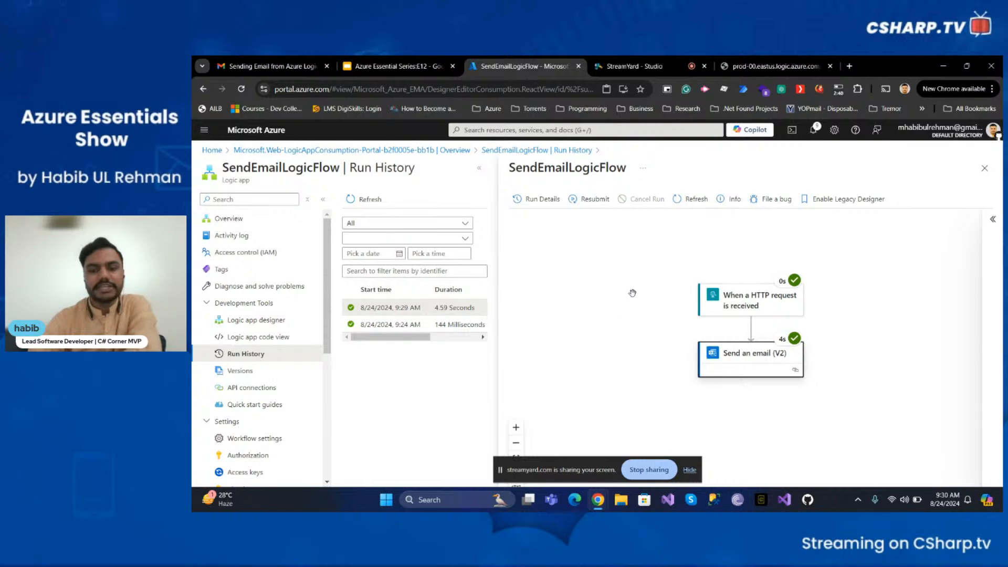
pyautogui.click(985, 168)
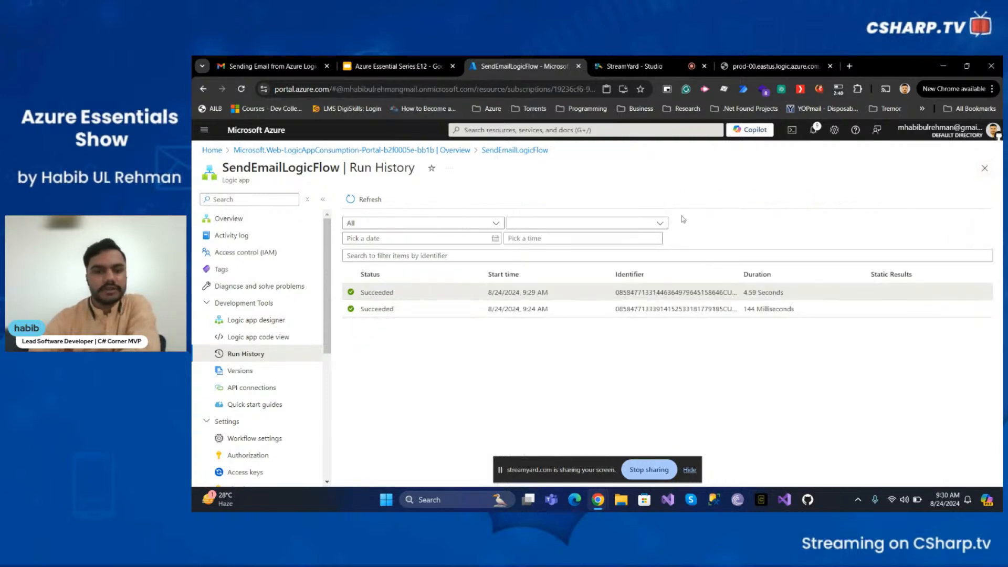
pyautogui.click(247, 320)
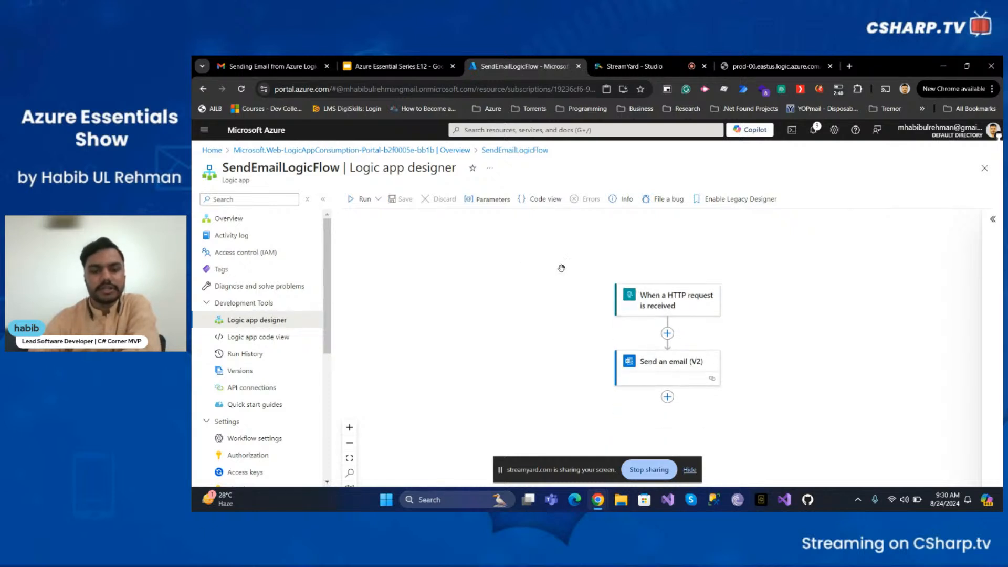
pyautogui.click(668, 334)
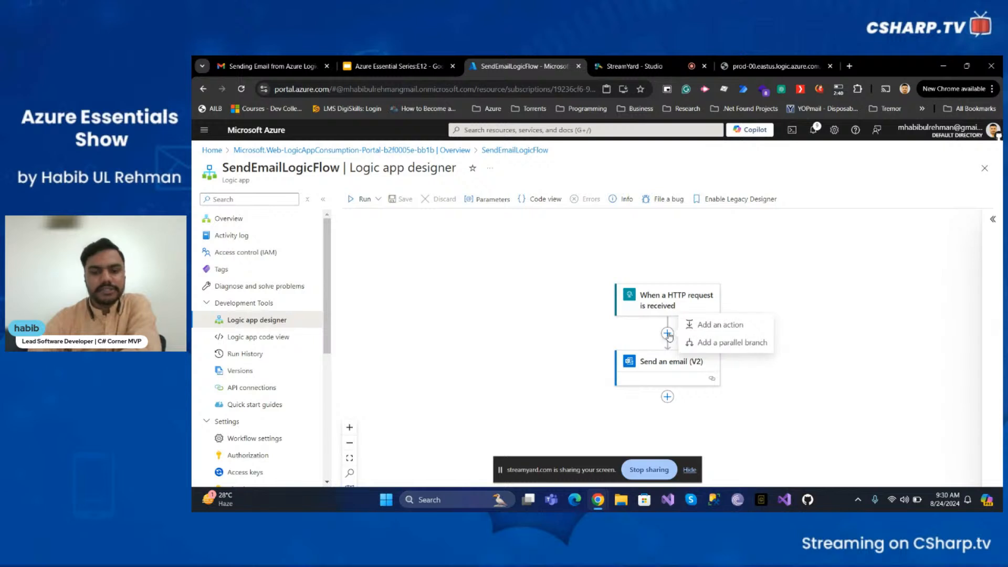
pyautogui.click(721, 348)
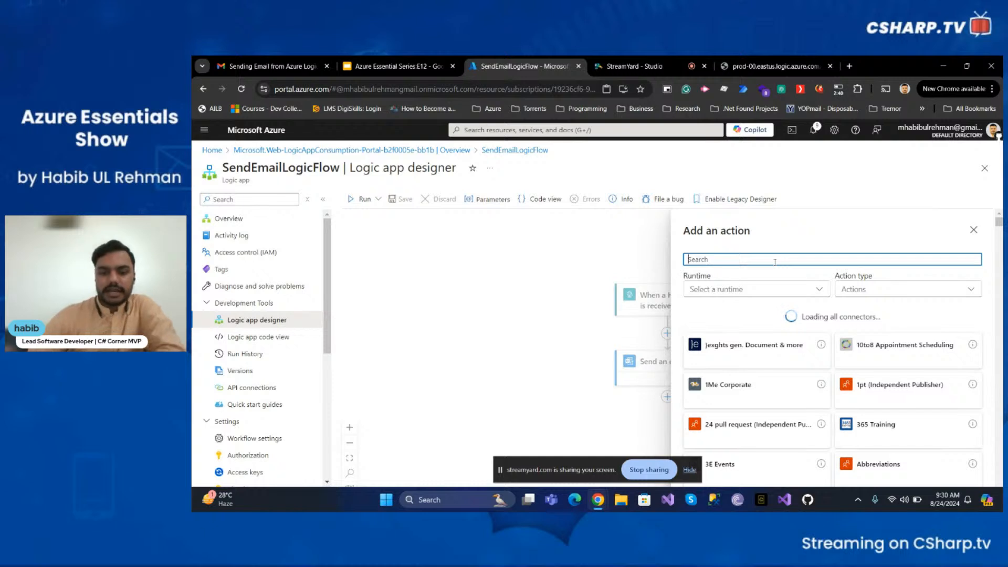
pyautogui.write('outlo')
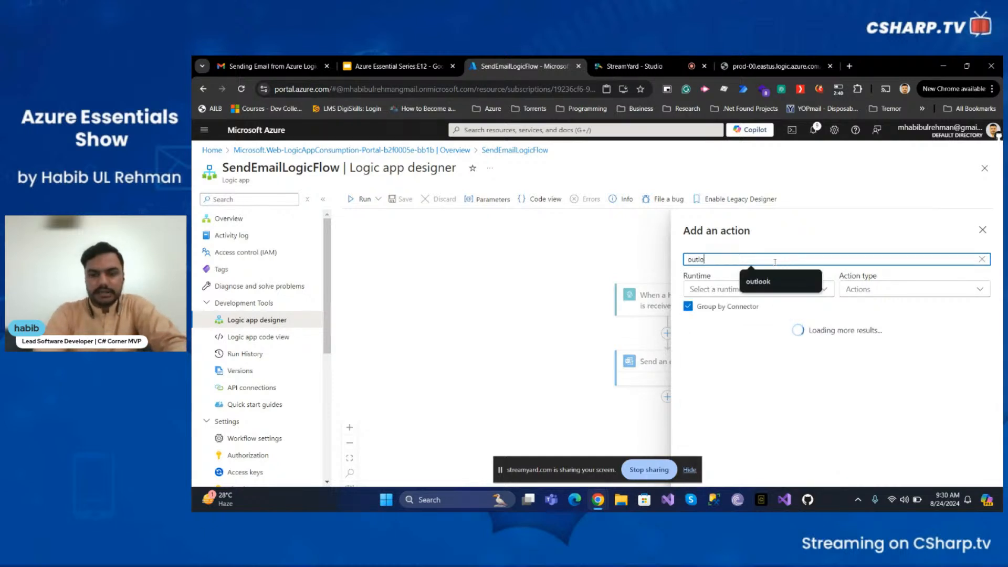
pyautogui.write('ok')
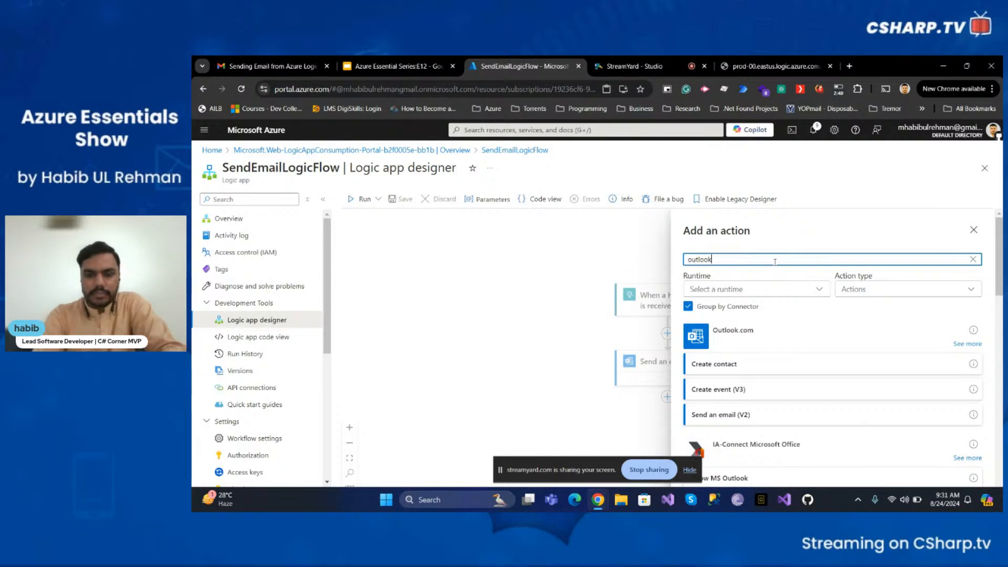
pyautogui.press('BackSpace')
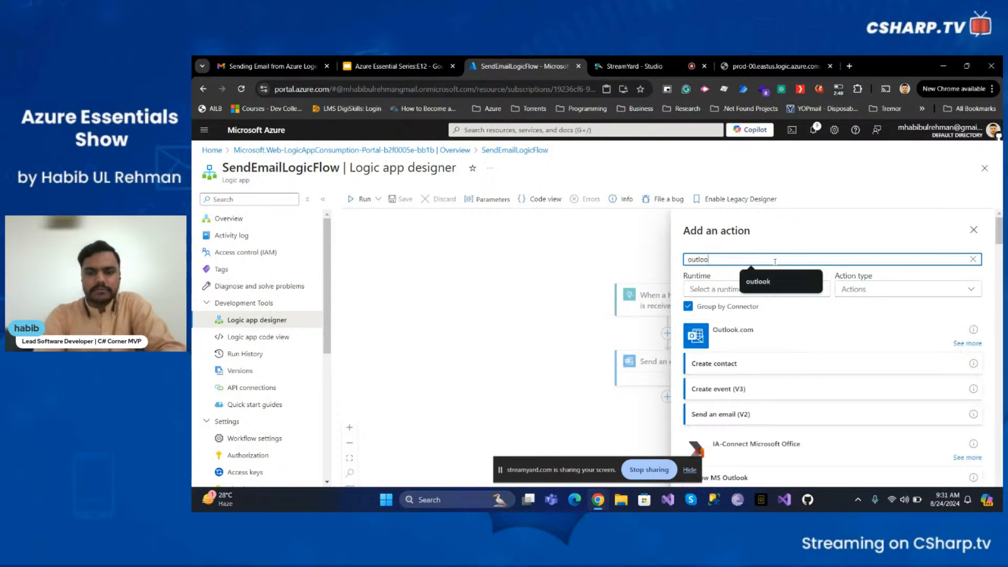
pyautogui.press('BackSpace')
pyautogui.press('BackSpace')
pyautogui.press('BackSpace')
pyautogui.press('BackSpace')
pyautogui.press('BackSpace')
pyautogui.press('BackSpace')
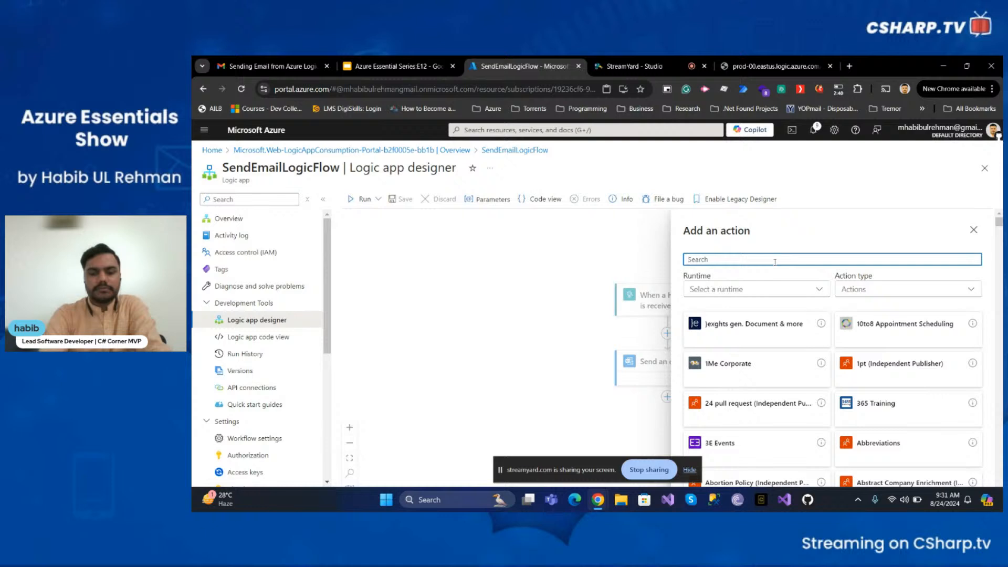
# - Search the available actions for azure storage and browse through the matching connectors
pyautogui.write('azure storage')
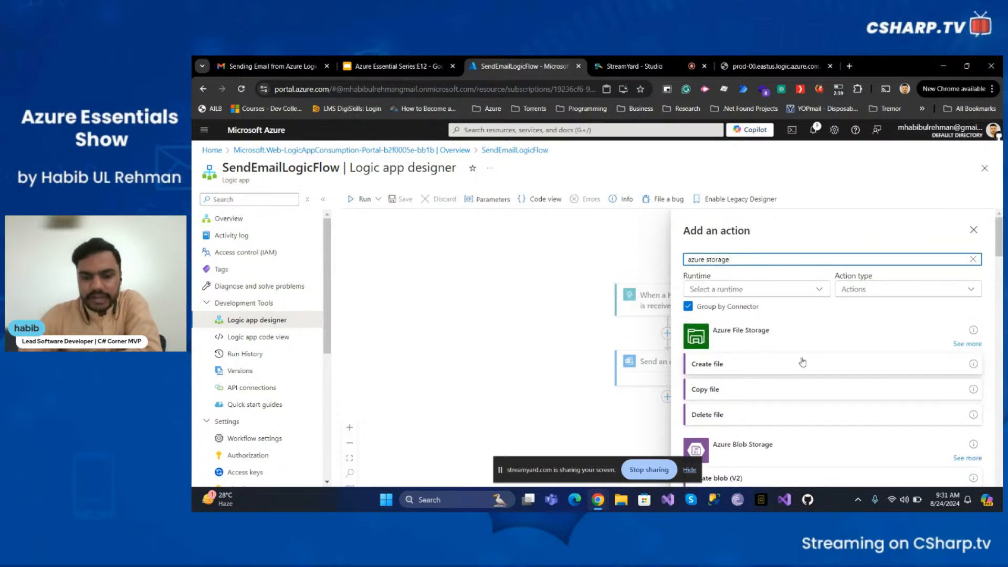
pyautogui.scroll(-2, 803, 363)
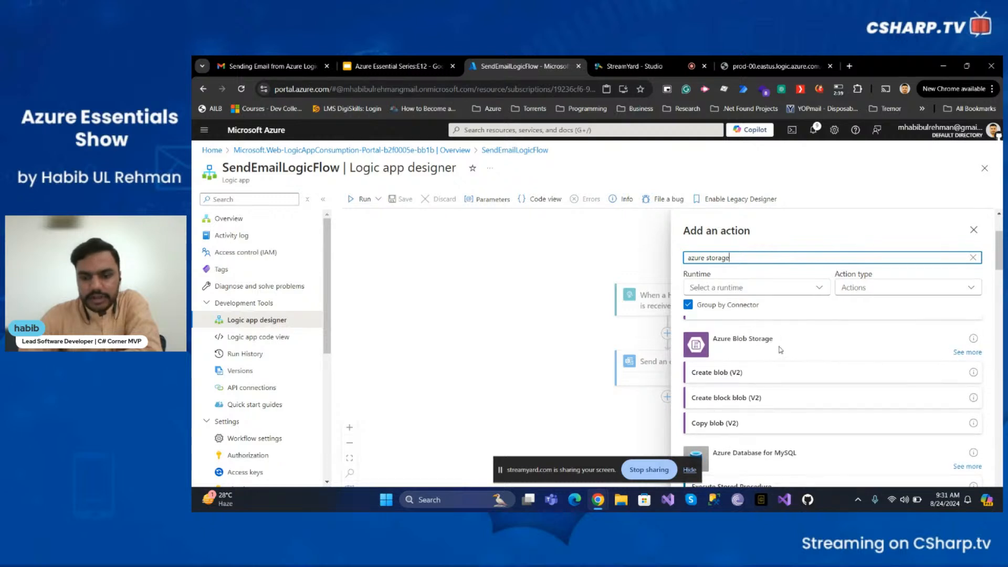
pyautogui.scroll(-3, 780, 350)
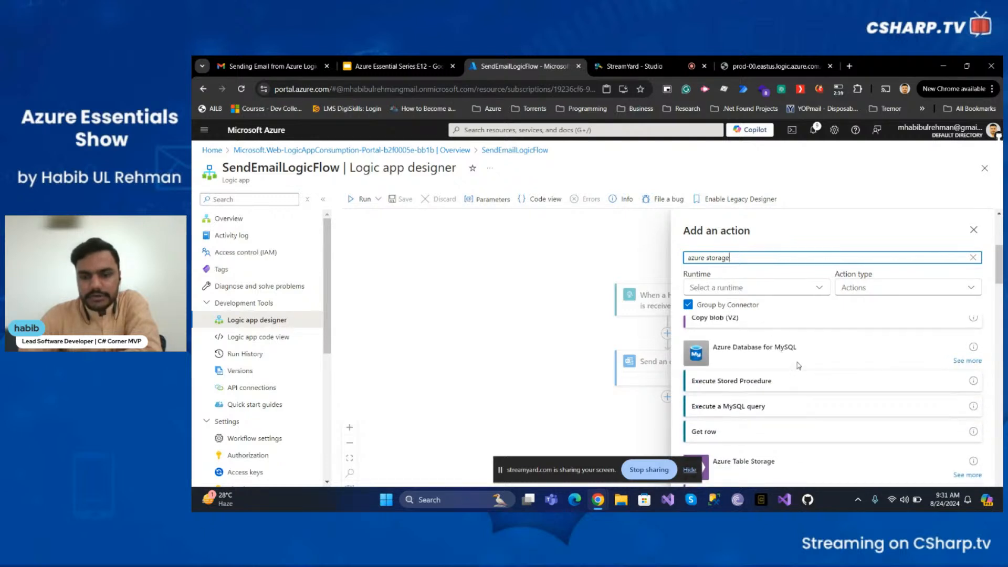
pyautogui.scroll(-2, 793, 362)
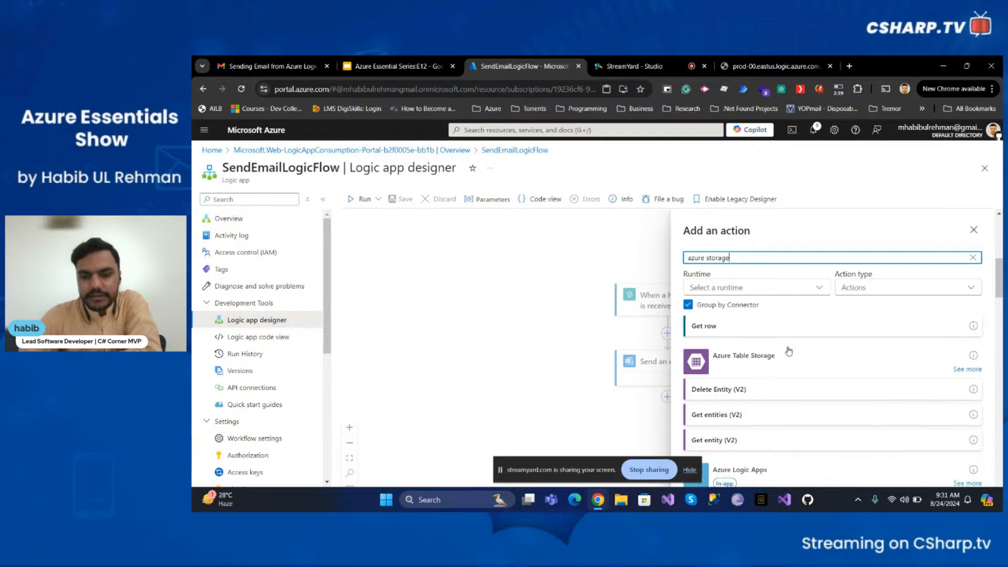
pyautogui.scroll(-3, 789, 358)
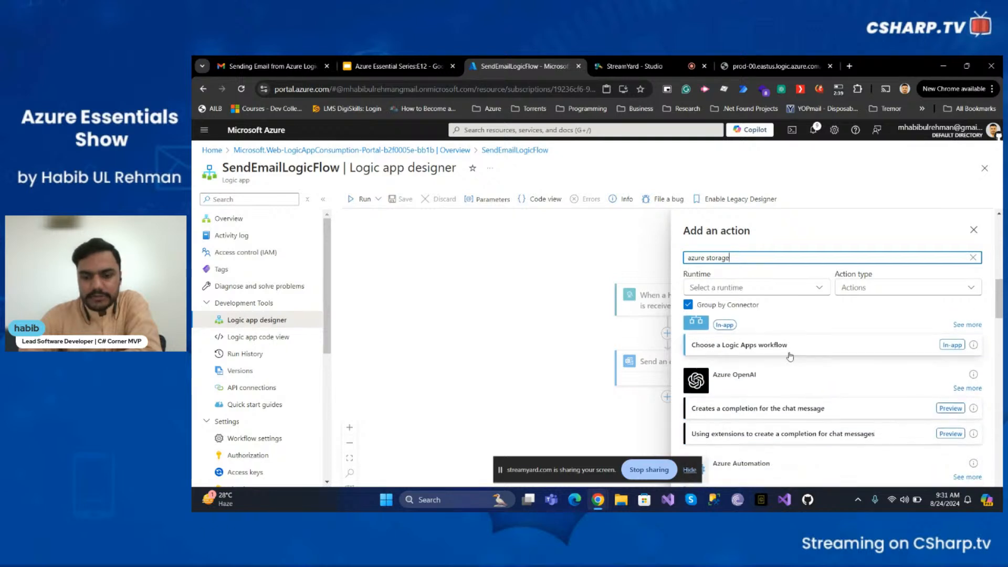
pyautogui.scroll(1, 797, 350)
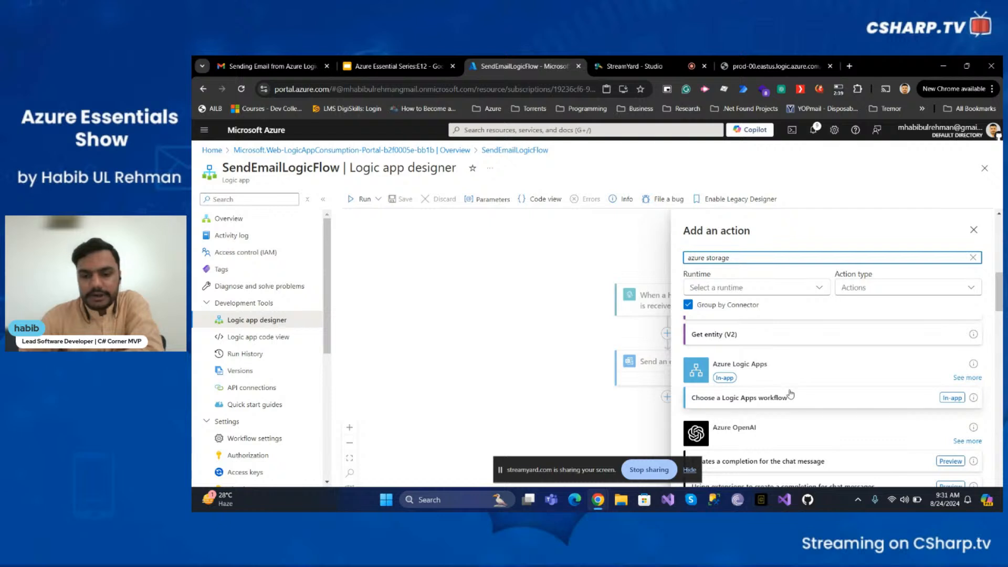
pyautogui.scroll(-2, 790, 394)
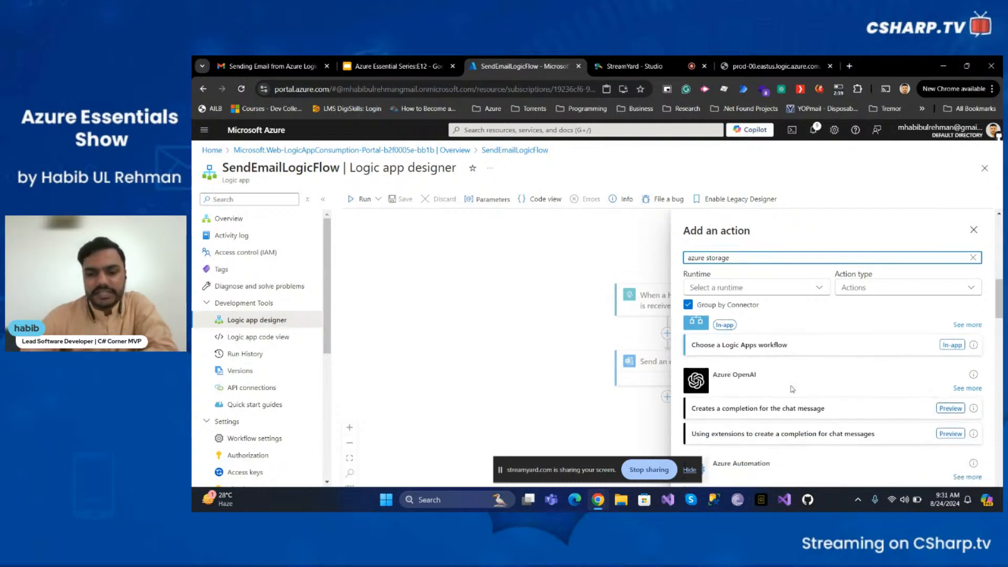
pyautogui.scroll(-1, 794, 386)
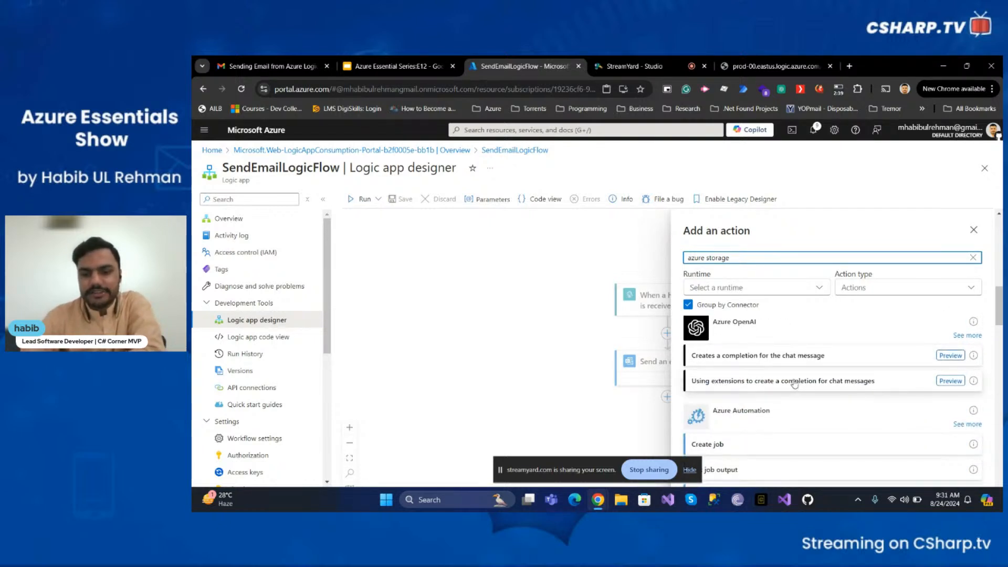
pyautogui.scroll(-2, 798, 377)
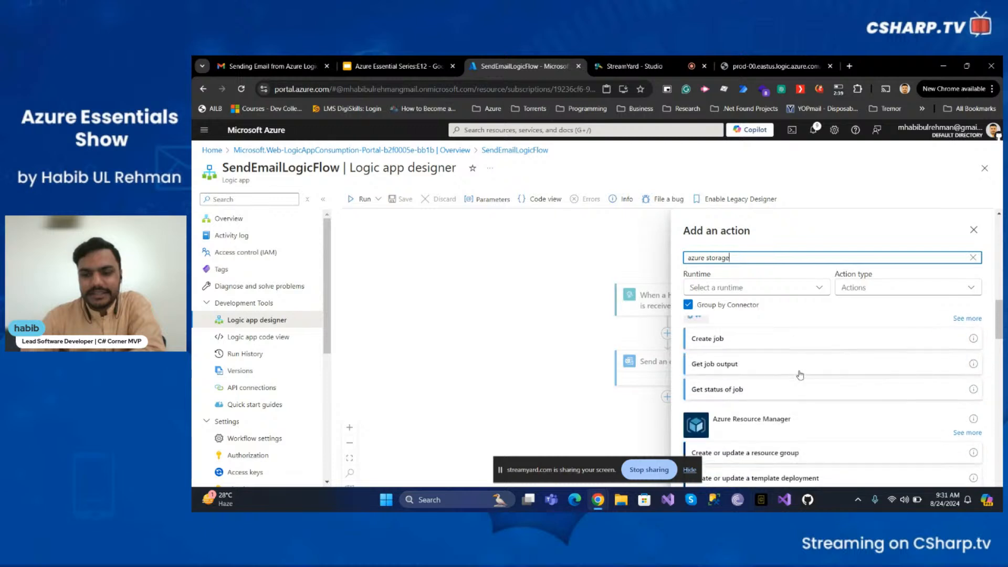
pyautogui.scroll(-6, 800, 374)
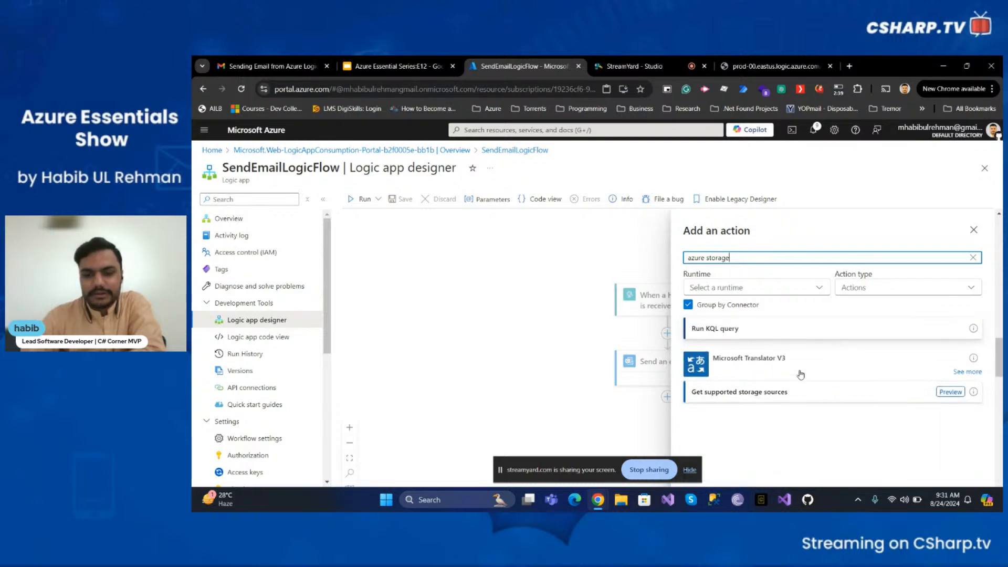
pyautogui.scroll(6, 801, 375)
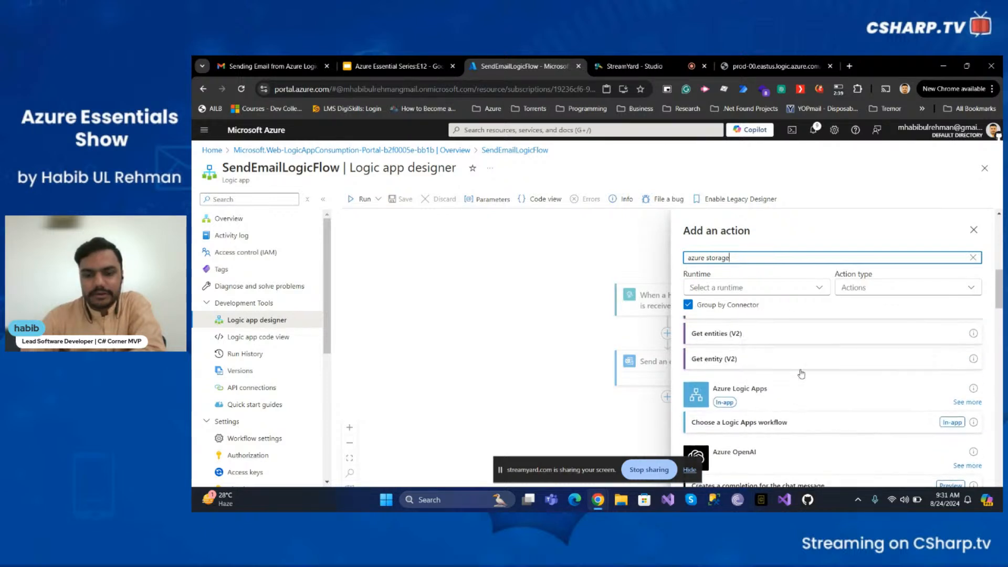
pyautogui.scroll(2, 802, 374)
pyautogui.scroll(-1, 802, 373)
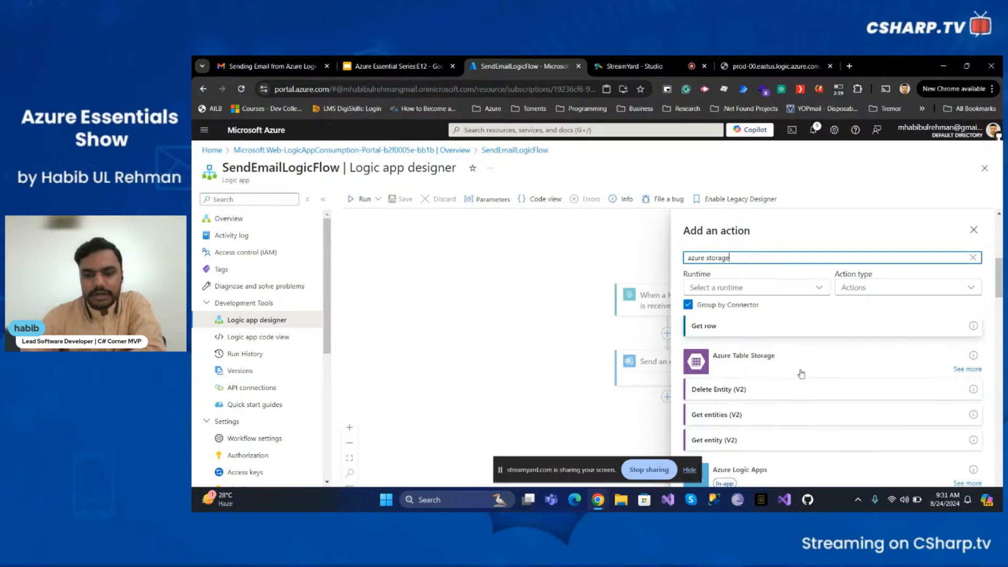
pyautogui.scroll(2, 802, 372)
pyautogui.scroll(4, 802, 373)
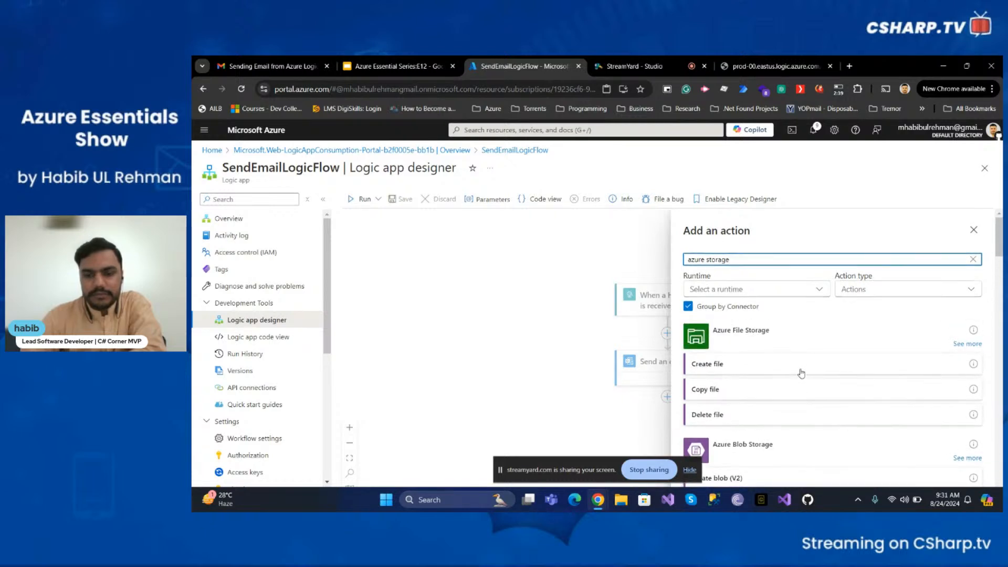
pyautogui.scroll(-3, 801, 373)
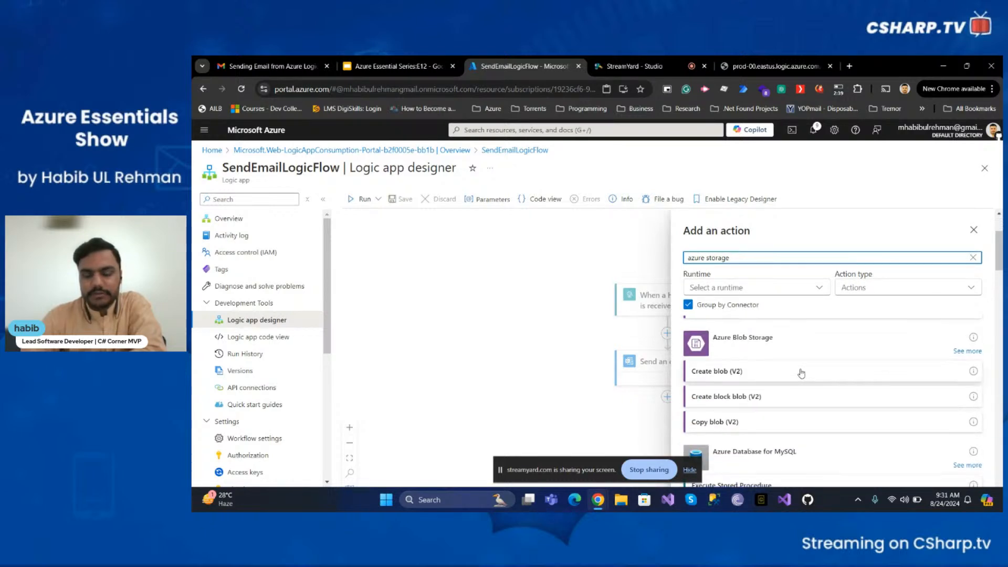
pyautogui.scroll(3, 801, 373)
pyautogui.press('BackSpace')
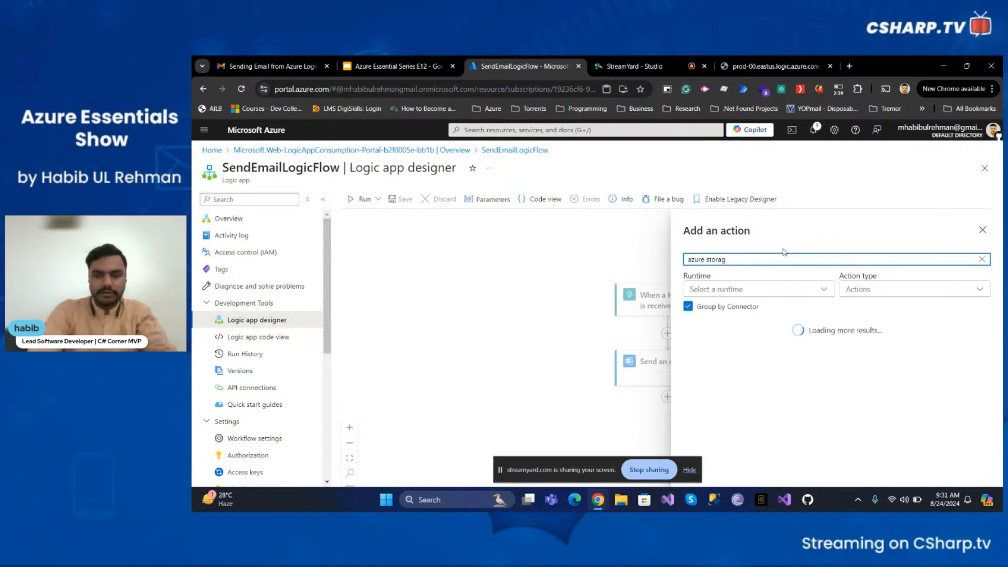
pyautogui.press('BackSpace')
pyautogui.press('BackSpace')
pyautogui.press('BackSpace')
pyautogui.press('BackSpace')
pyautogui.press('BackSpace')
pyautogui.press('BackSpace')
pyautogui.press('BackSpace')
pyautogui.press('BackSpace')
pyautogui.press('BackSpace')
pyautogui.press('BackSpace')
pyautogui.press('BackSpace')
pyautogui.press('BackSpace')
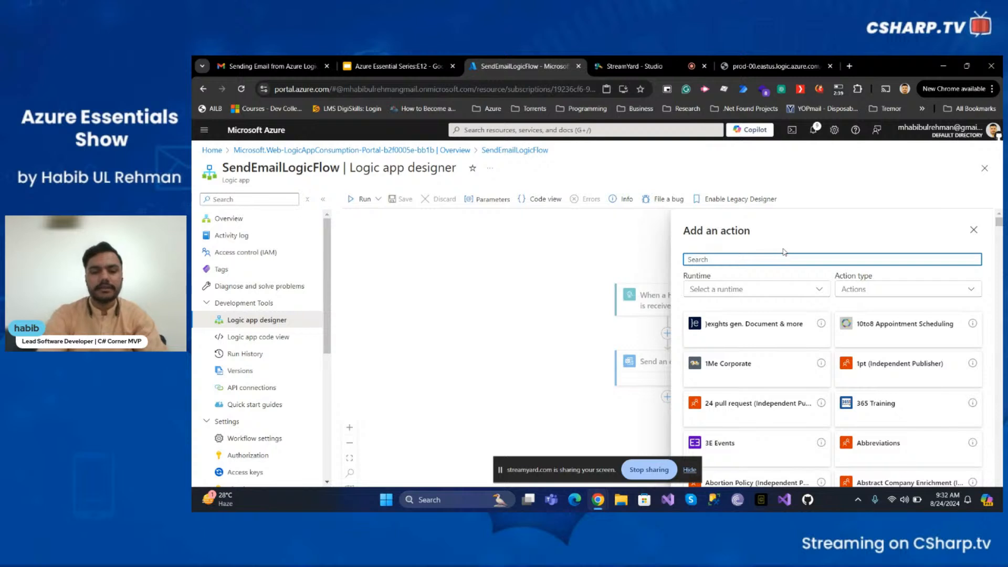
# - Add the Outlook.com Create event (V3) action to the new branch and set its Calendar Id to Calendar
pyautogui.write('outlook')
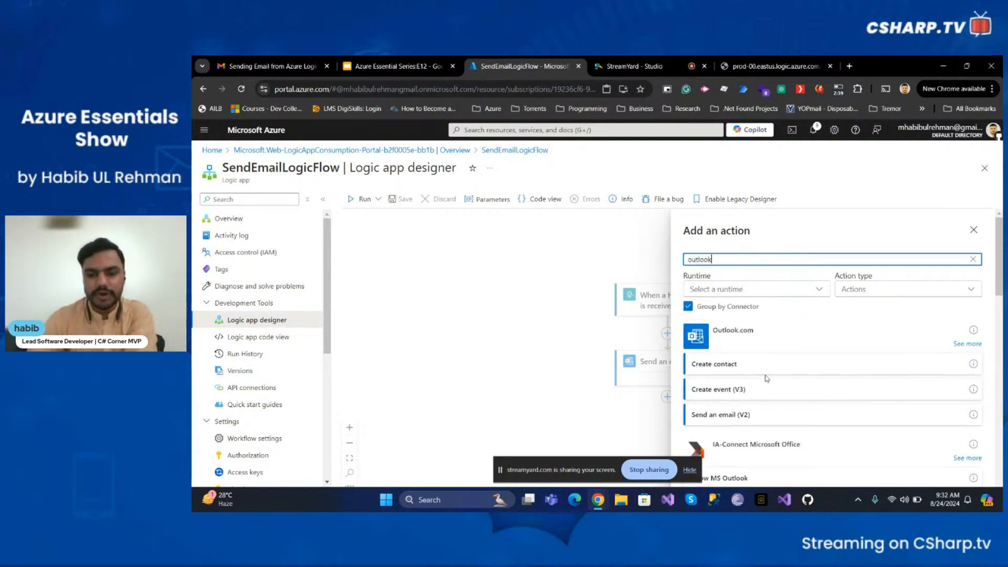
pyautogui.click(805, 393)
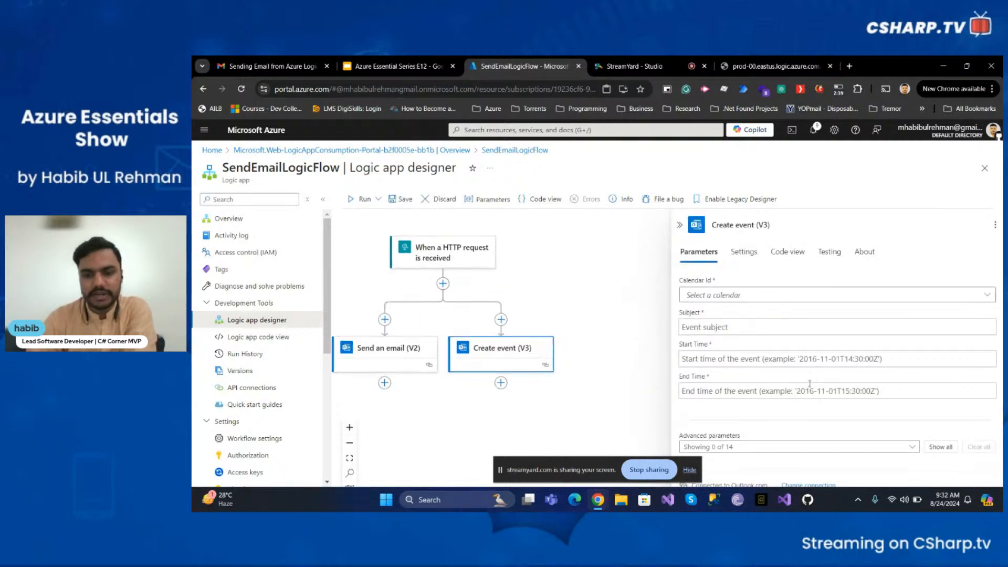
pyautogui.click(750, 295)
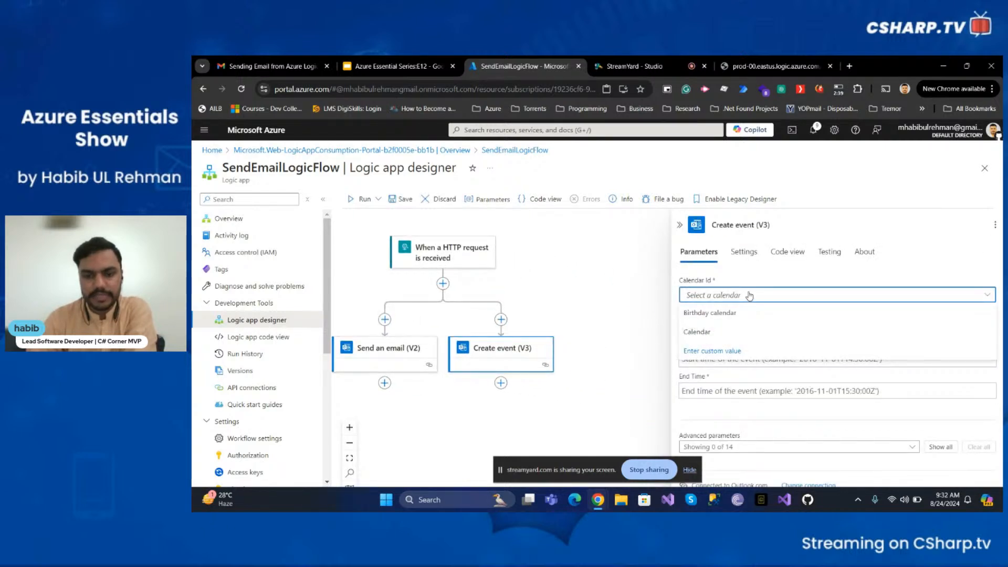
pyautogui.click(748, 270)
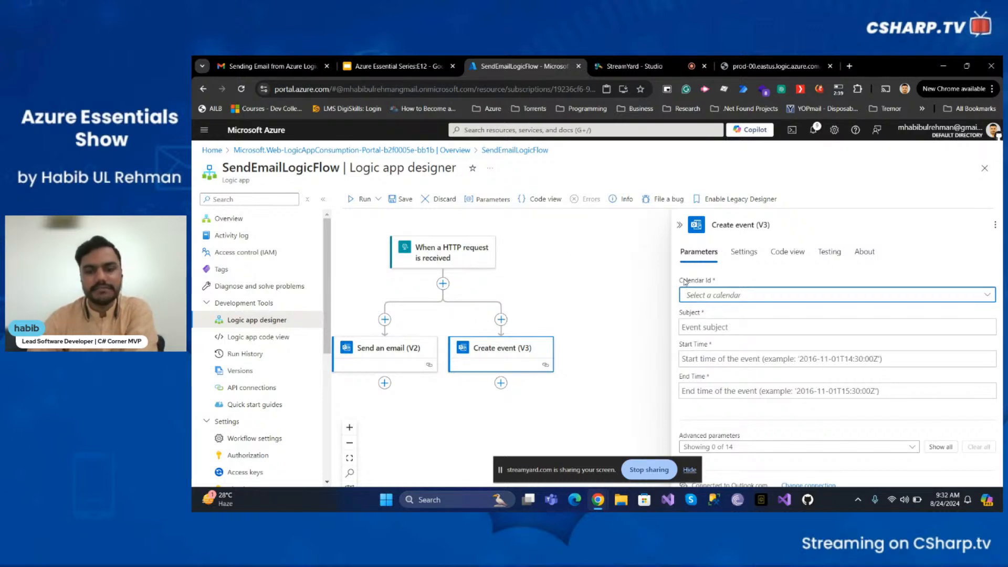
pyautogui.click(716, 298)
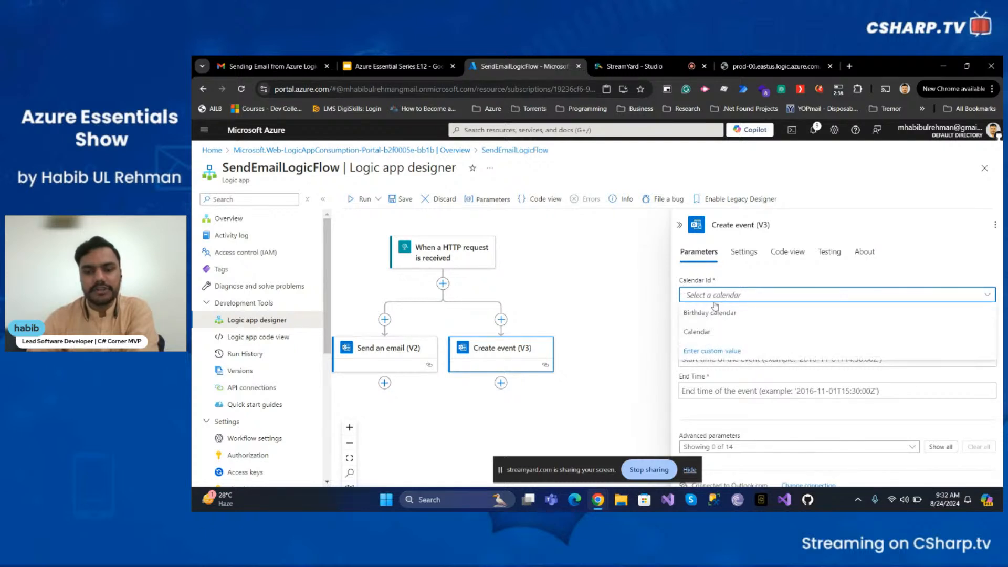
pyautogui.click(716, 328)
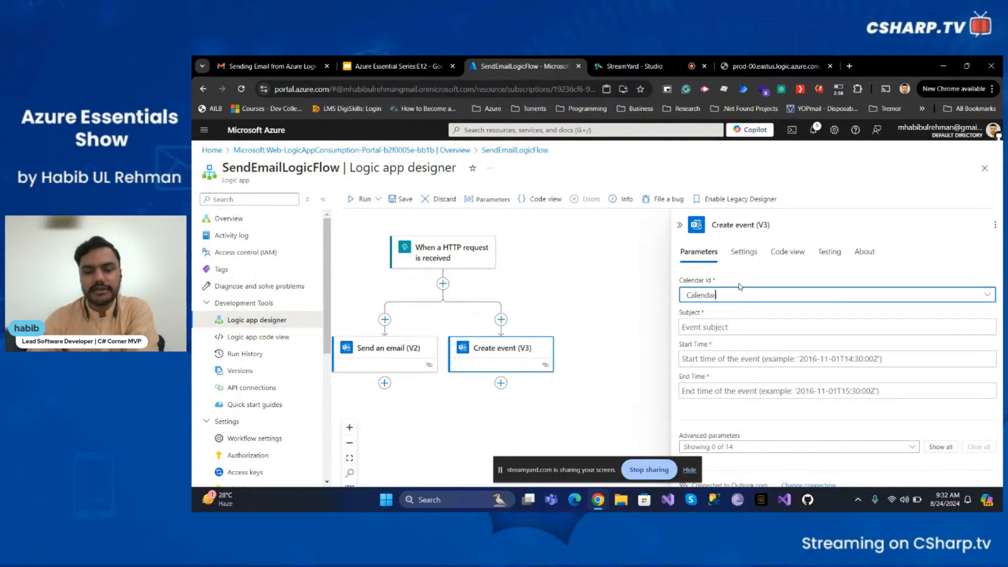
# - Set the Create event subject to "Azure Essential Series Episode 12"
pyautogui.click(723, 325)
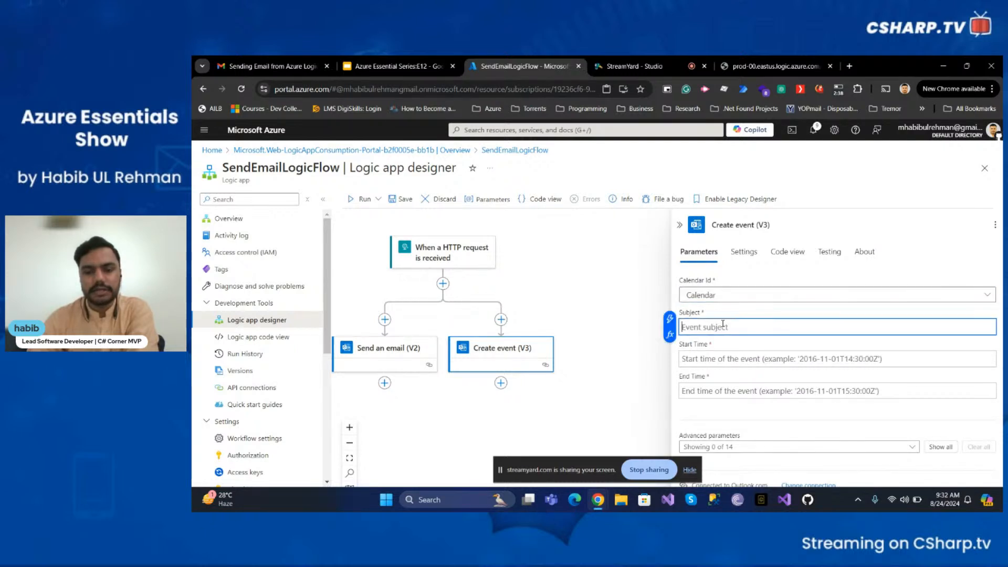
pyautogui.click(770, 360)
pyautogui.click(763, 398)
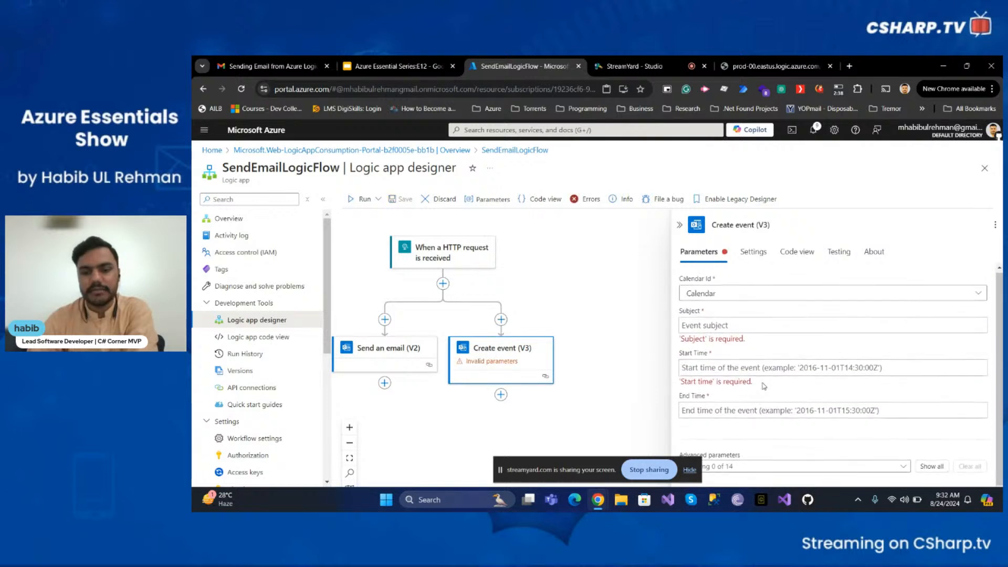
pyautogui.click(734, 326)
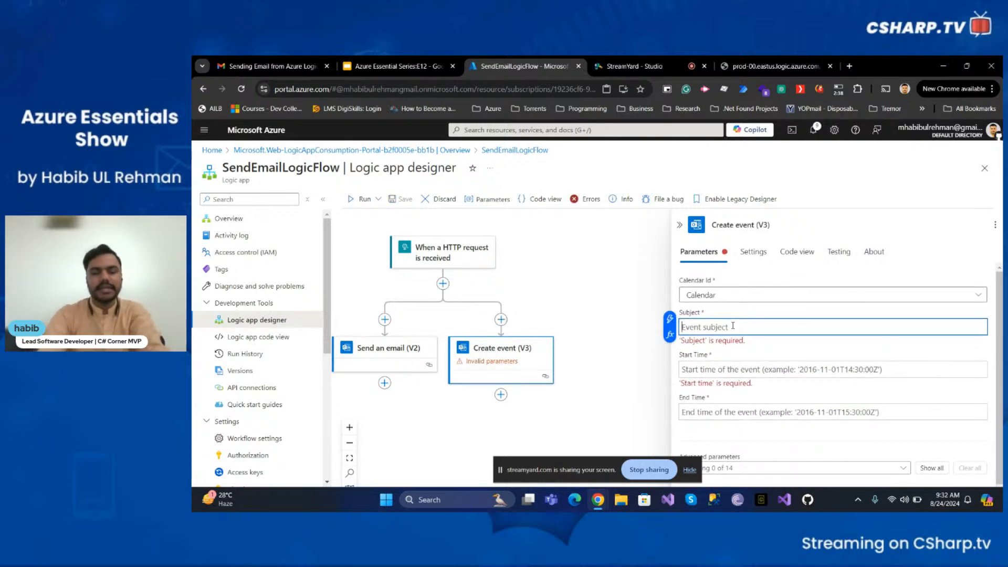
pyautogui.write('Azure Ess')
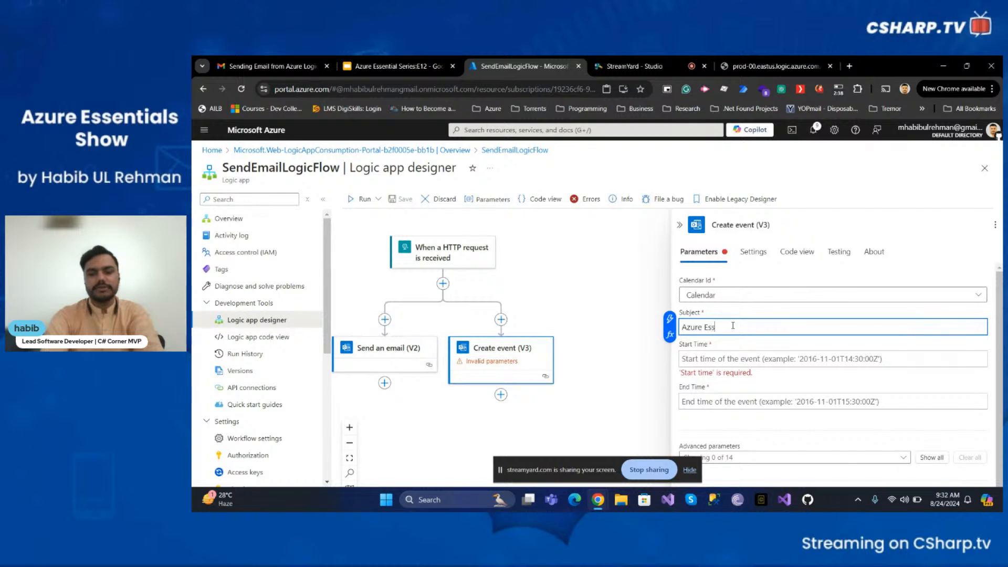
pyautogui.write('ential Series E')
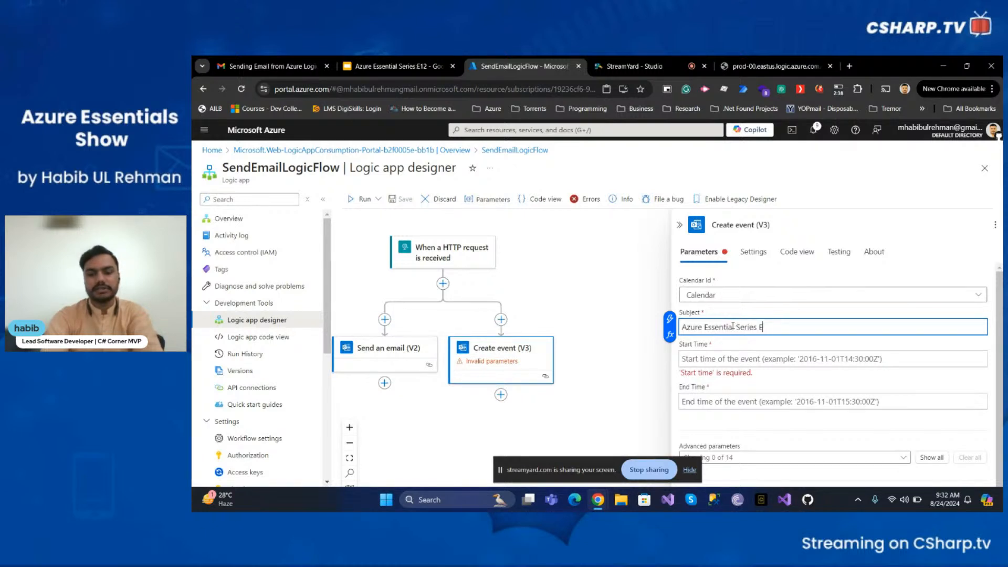
pyautogui.write('pisode 12')
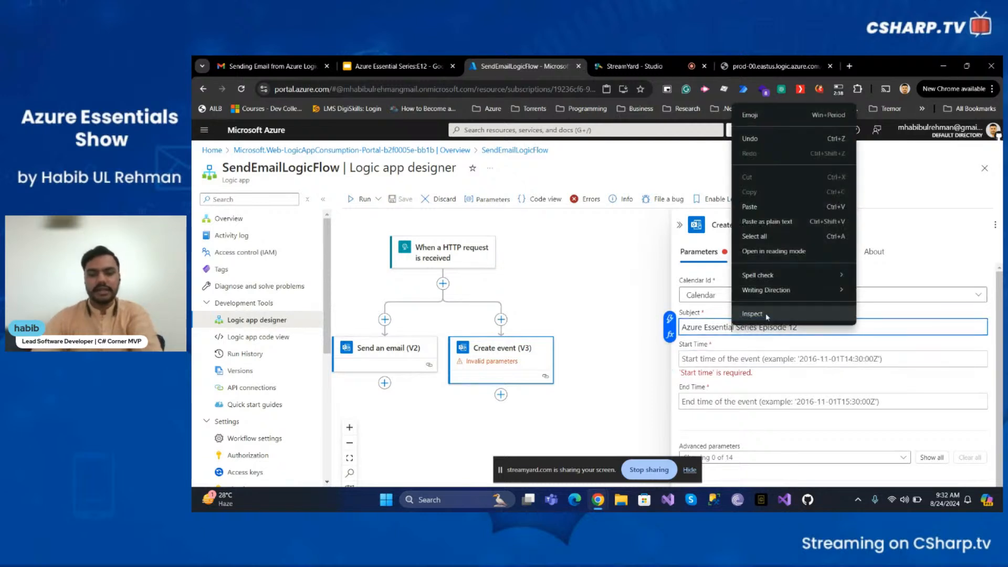
pyautogui.rightClick(733, 326)
pyautogui.click(747, 357)
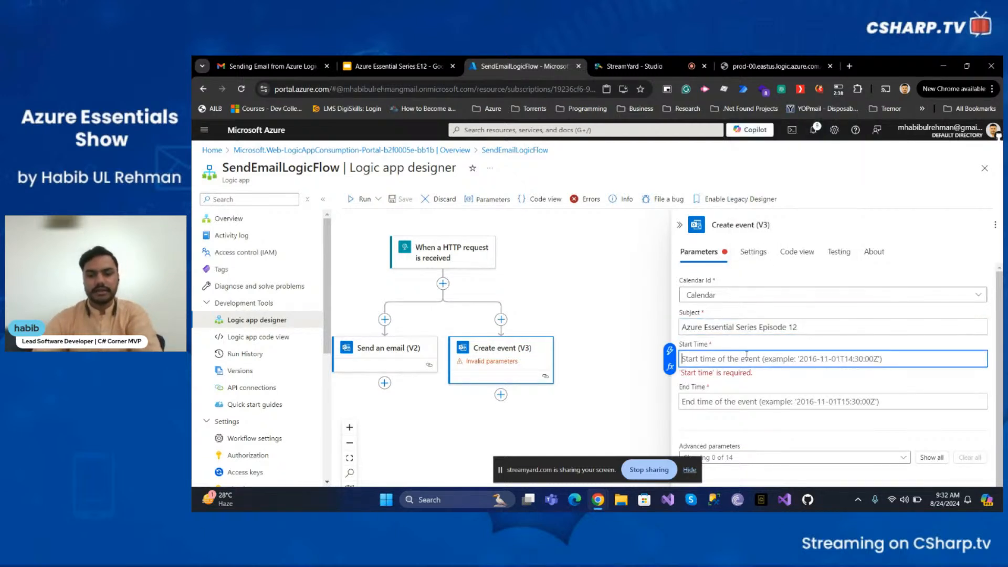
# - Try to write a utcNow() expression for the event's Start Time
pyautogui.click(670, 366)
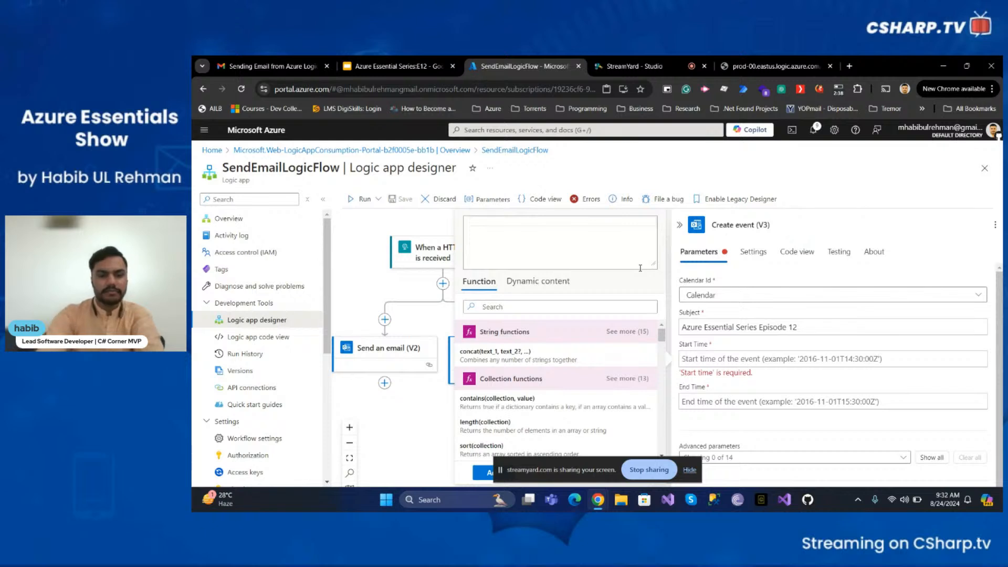
pyautogui.write('get')
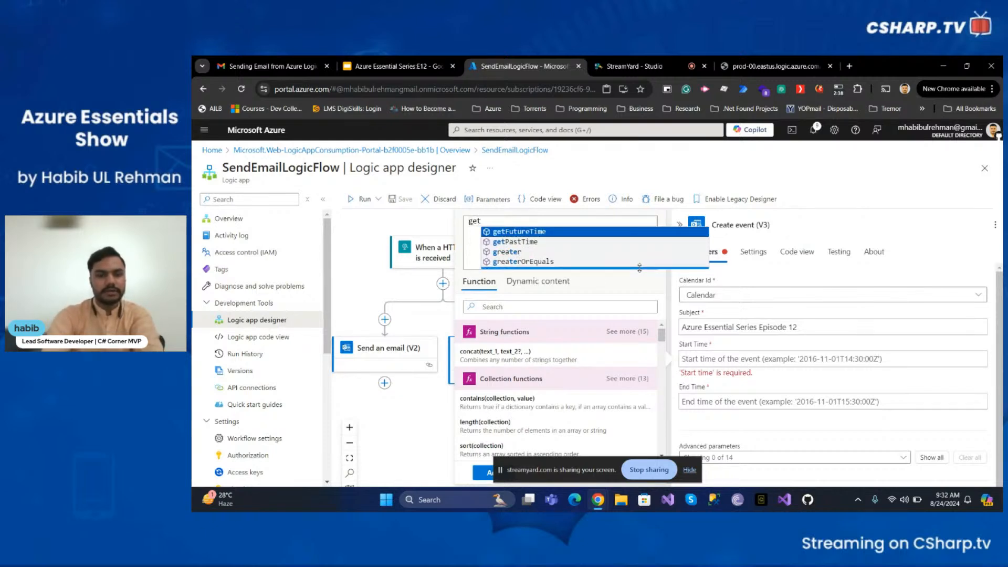
pyautogui.write('ut')
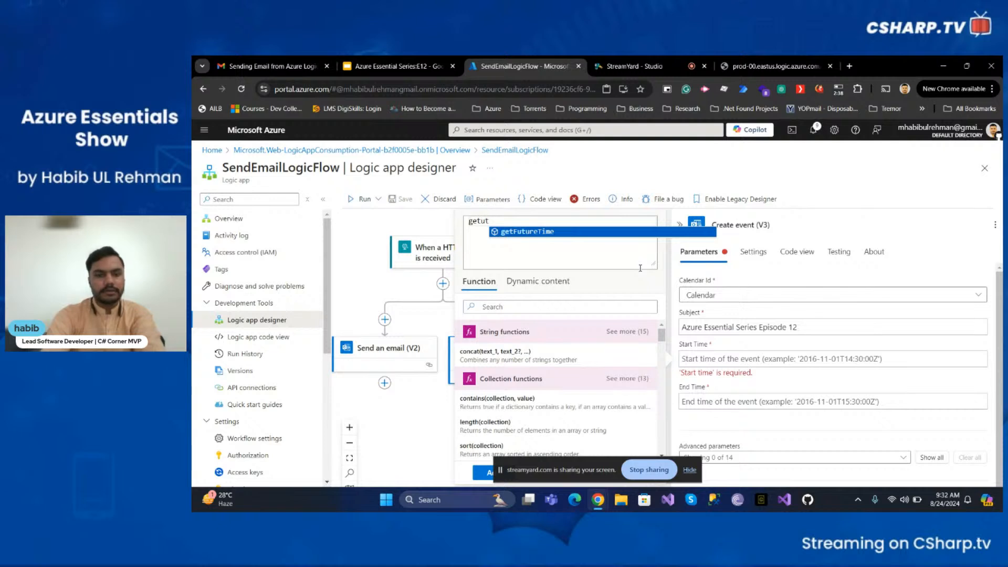
pyautogui.press('BackSpace')
pyautogui.press('BackSpace')
pyautogui.press('BackSpace')
pyautogui.press('BackSpace')
pyautogui.press('BackSpace')
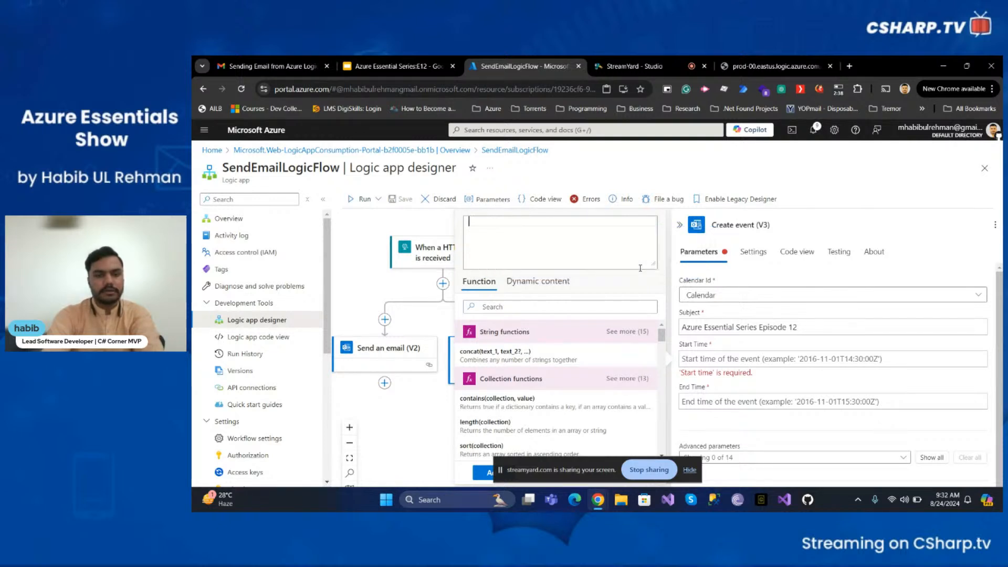
pyautogui.write('utc')
pyautogui.press('Return')
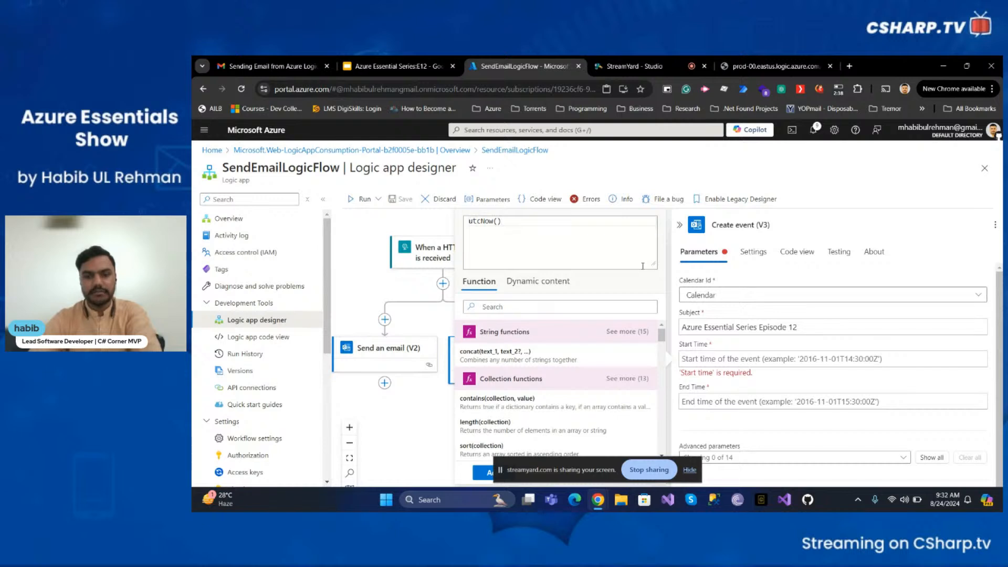
pyautogui.scroll(-10, 596, 405)
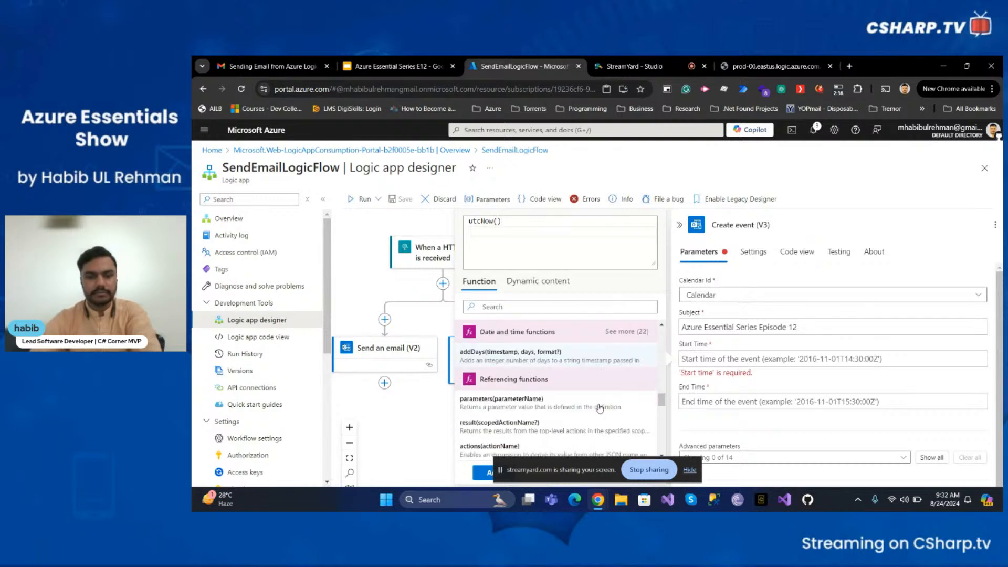
pyautogui.click(767, 391)
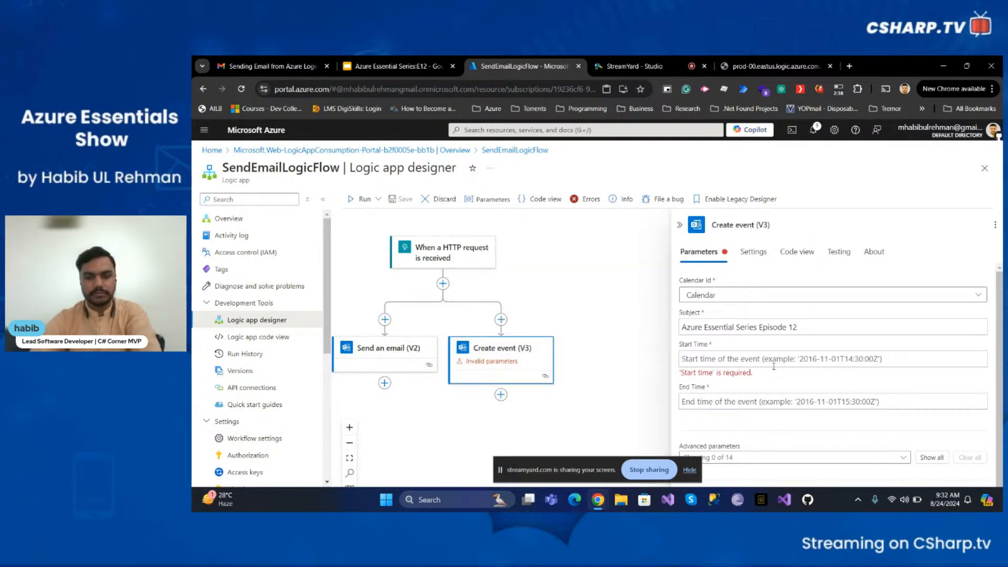
# - Reopen the Start Time expression editor and retype utcNow() without adding it
pyautogui.click(774, 366)
pyautogui.click(673, 371)
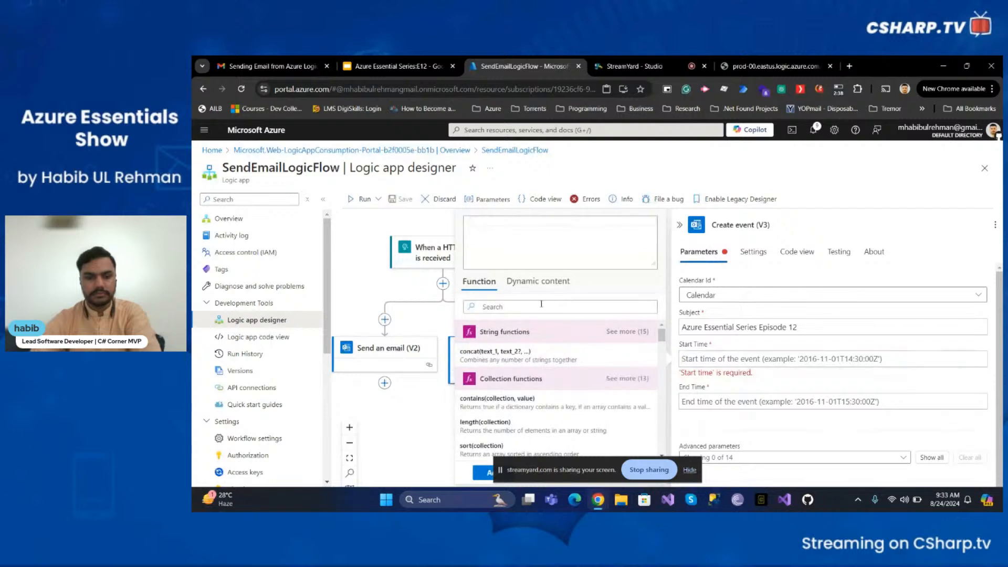
pyautogui.click(530, 282)
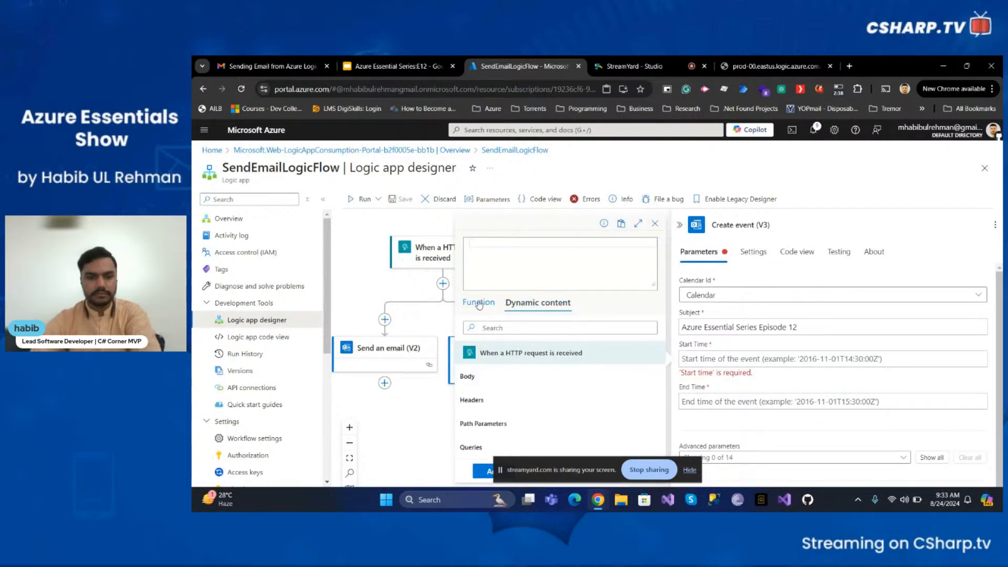
pyautogui.click(479, 304)
pyautogui.click(528, 247)
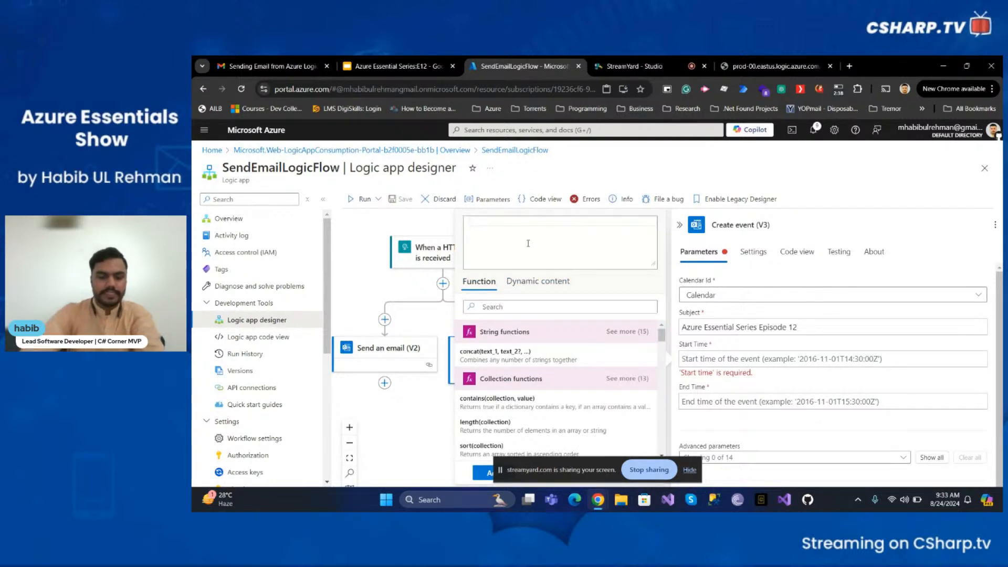
pyautogui.write('uutc')
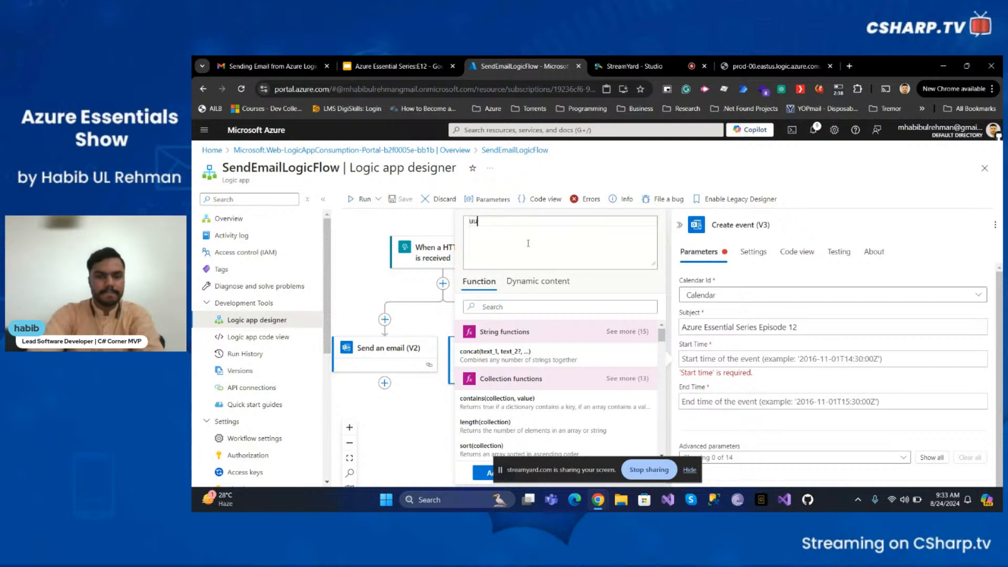
pyautogui.press('BackSpace')
pyautogui.write('tcNow()')
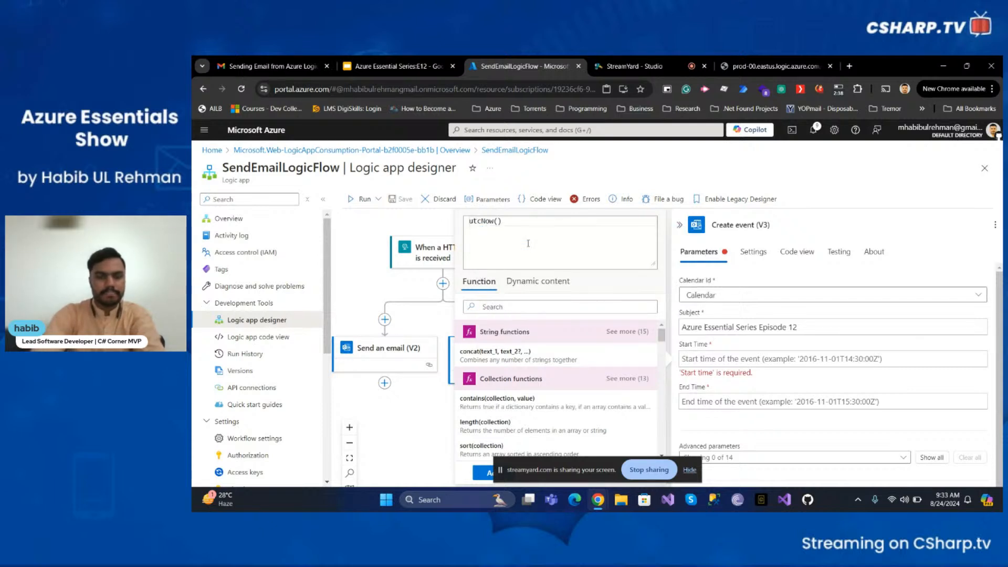
pyautogui.click(797, 360)
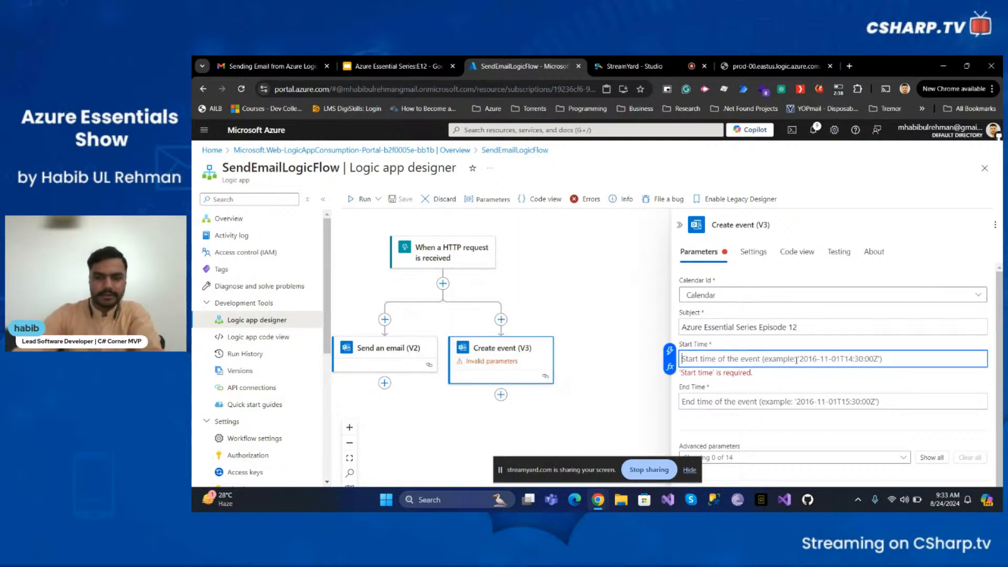
# - Try entering utc directly in the Start Time field, then clear it
pyautogui.click(671, 350)
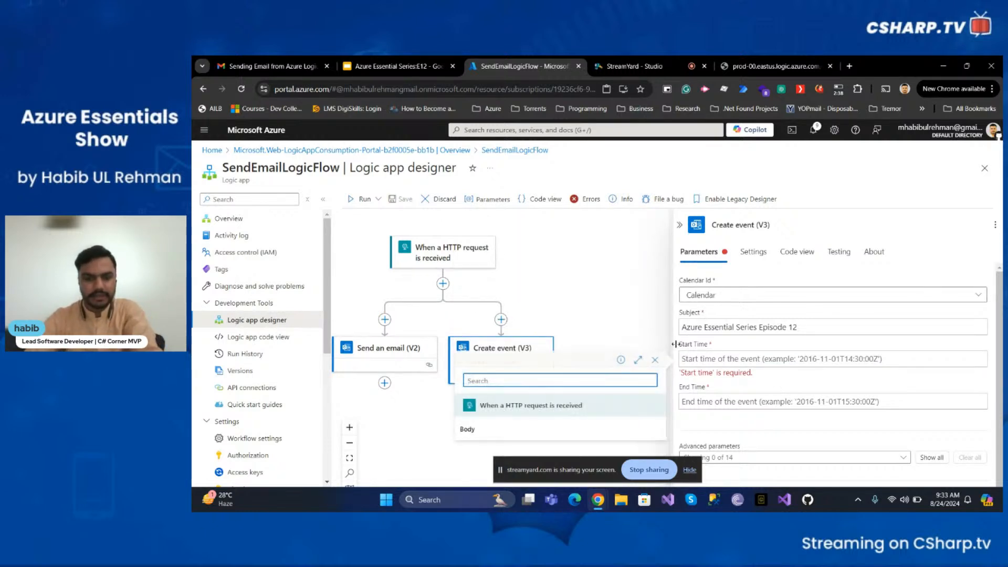
pyautogui.click(746, 357)
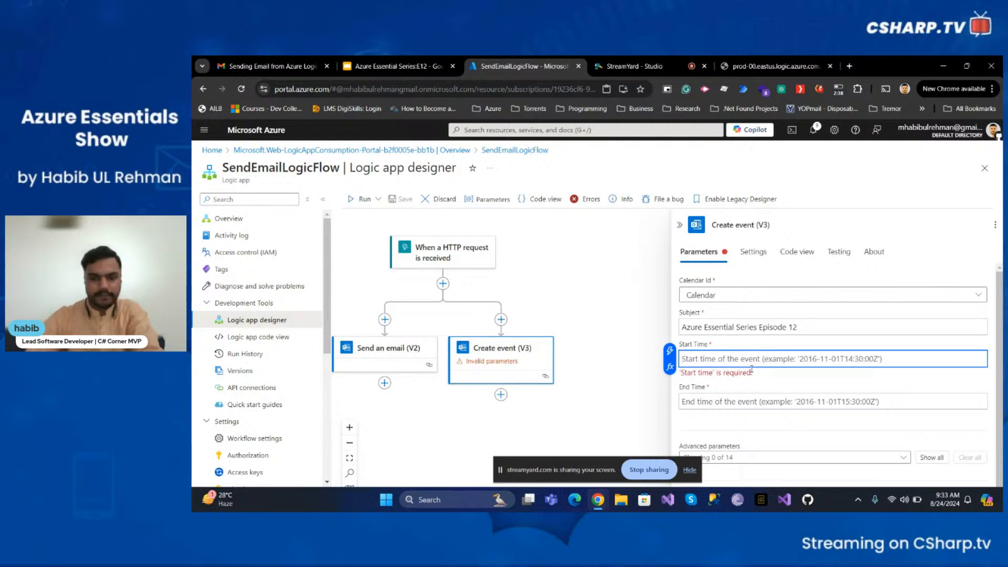
pyautogui.write('ut')
pyautogui.press('BackSpace')
pyautogui.press('BackSpace')
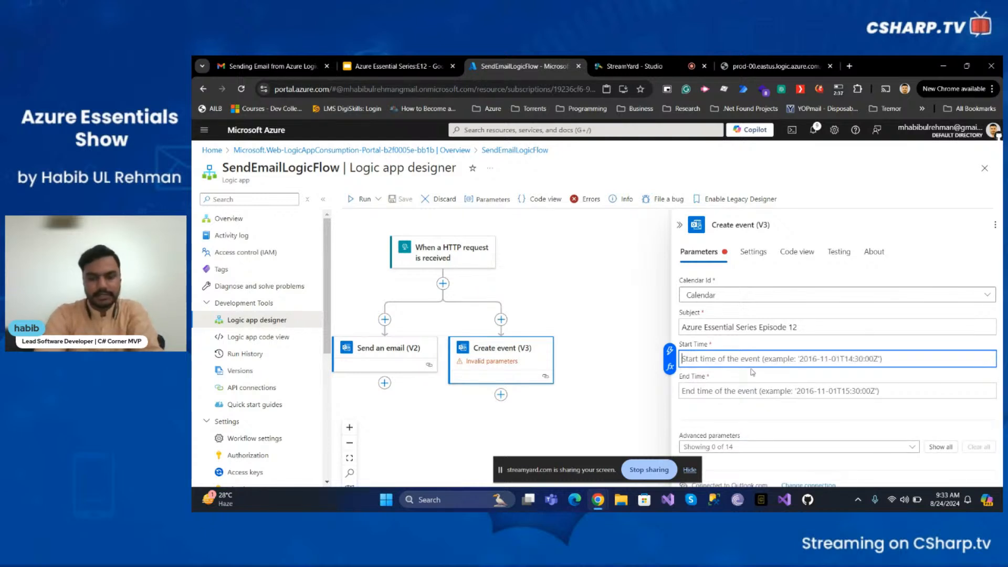
pyautogui.write('utc(')
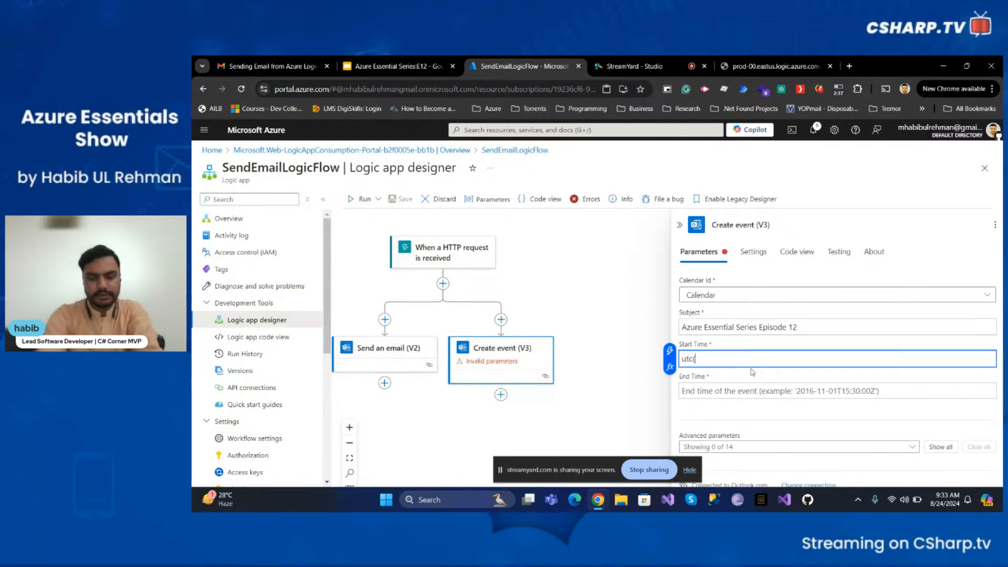
pyautogui.press('BackSpace')
pyautogui.press('BackSpace')
pyautogui.press('BackSpace')
pyautogui.press('BackSpace')
pyautogui.press('BackSpace')
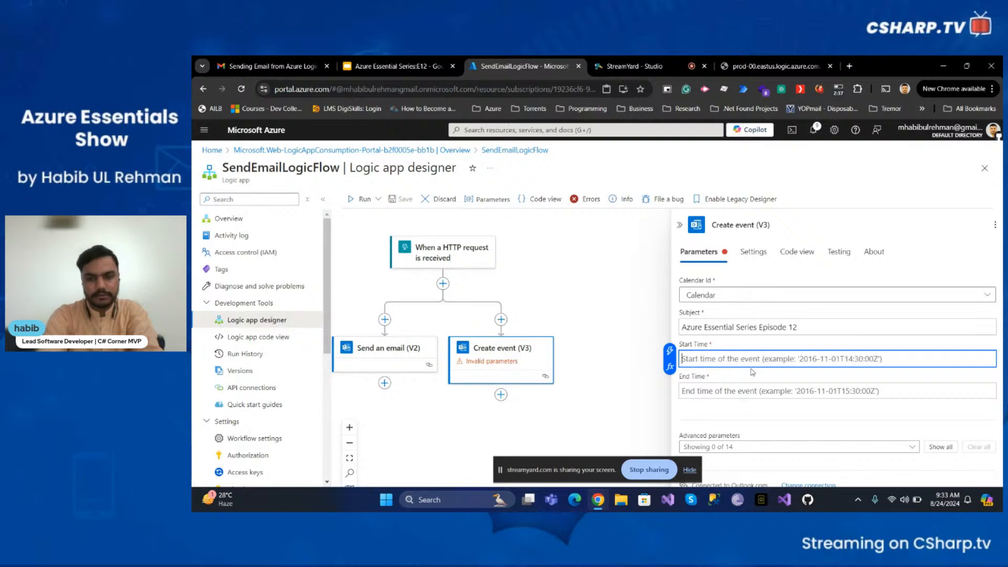
# - Set the event's Start Time to the expression utcNow()
pyautogui.click(671, 366)
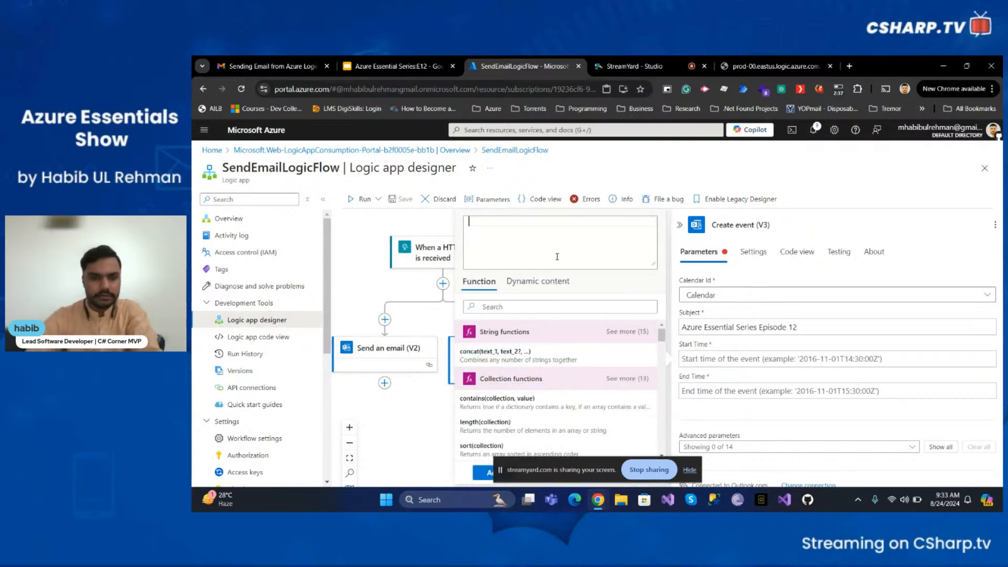
pyautogui.click(545, 283)
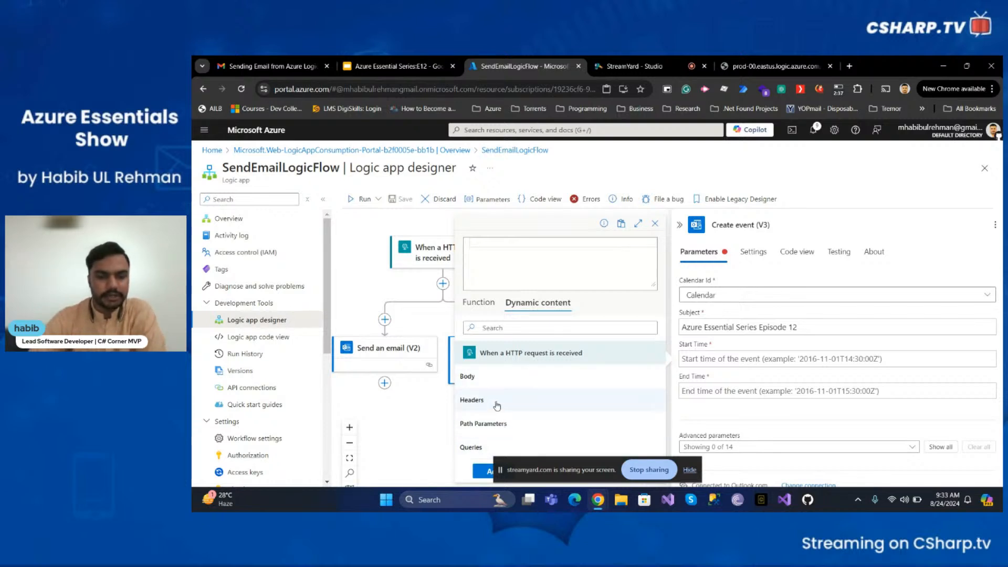
pyautogui.click(500, 309)
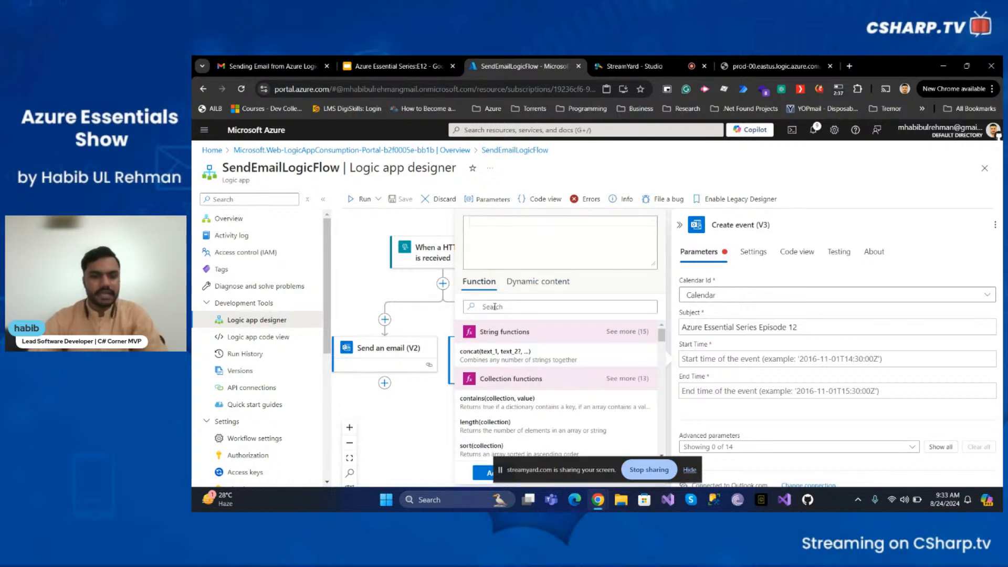
pyautogui.click(539, 236)
pyautogui.write('ut')
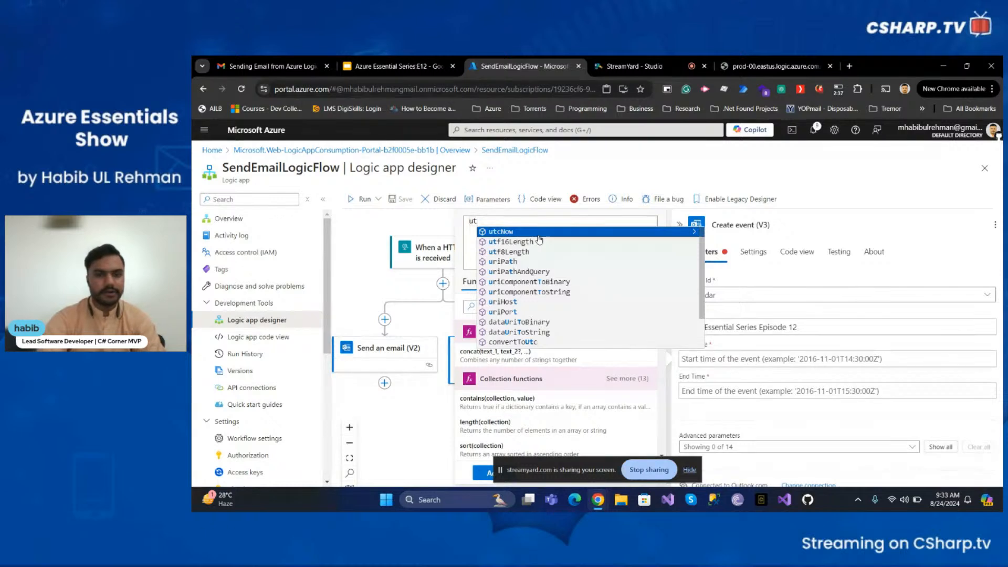
pyautogui.press('Return')
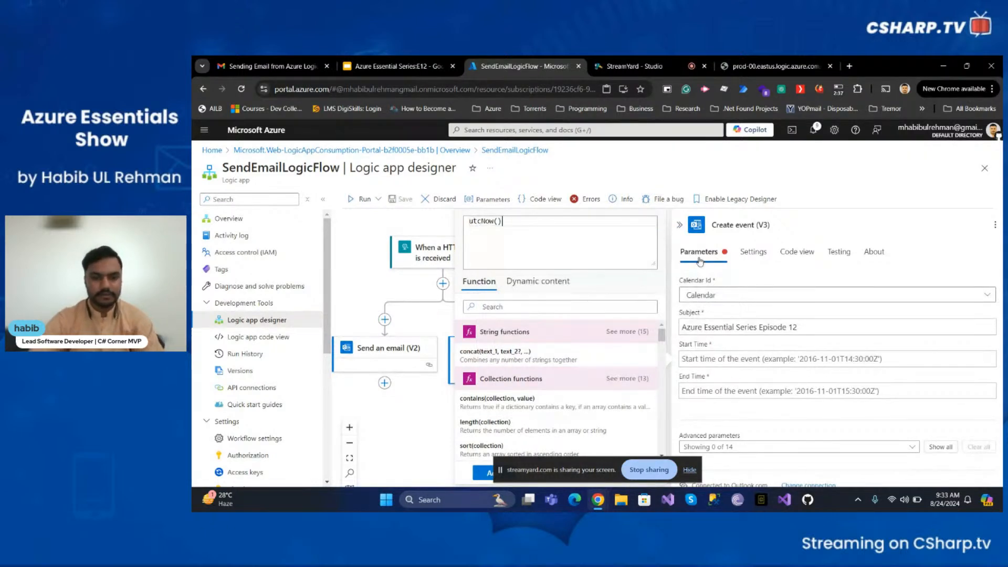
pyautogui.click(690, 471)
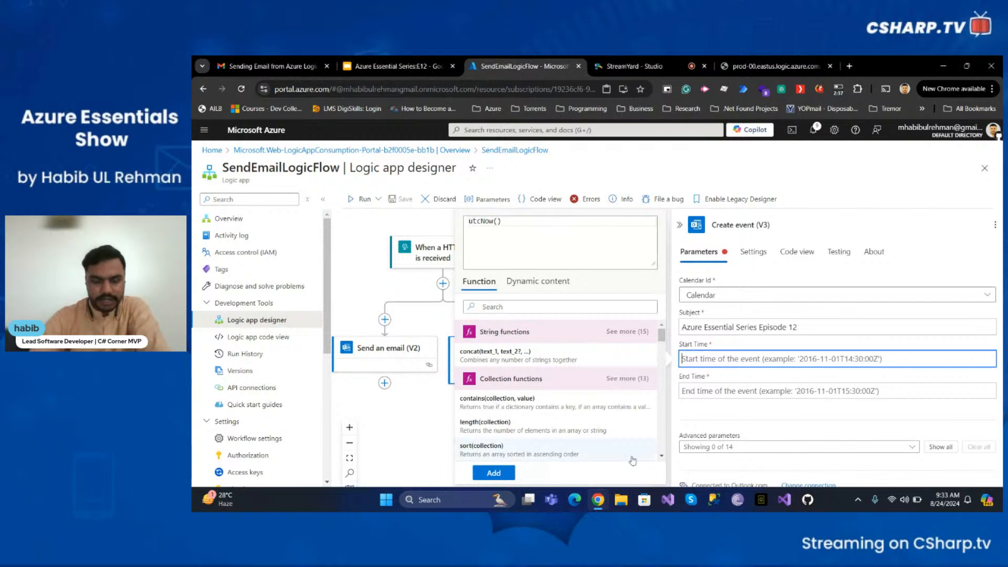
pyautogui.click(489, 469)
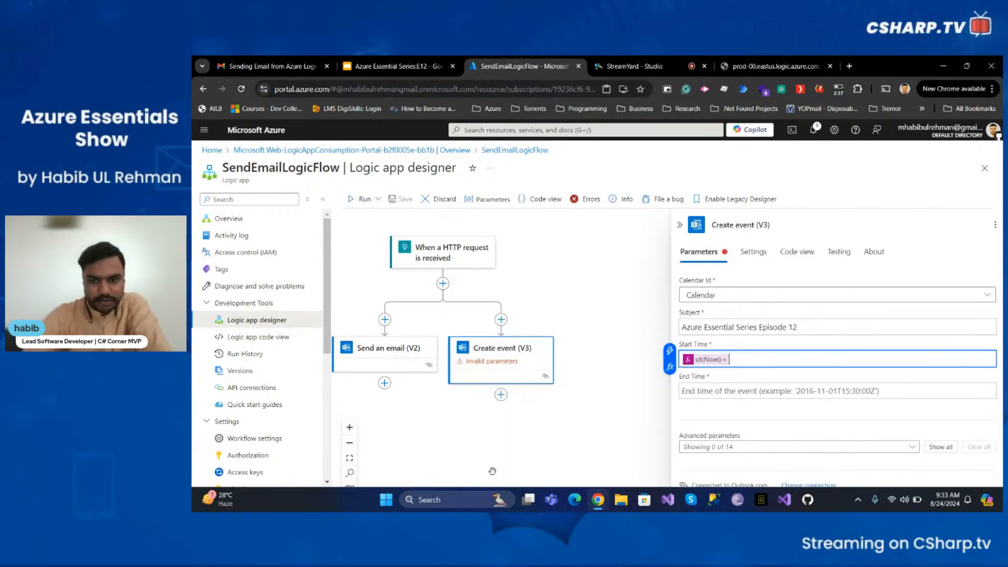
# - Set the event's End Time to the expression utcNow().addHours(1)
pyautogui.click(781, 391)
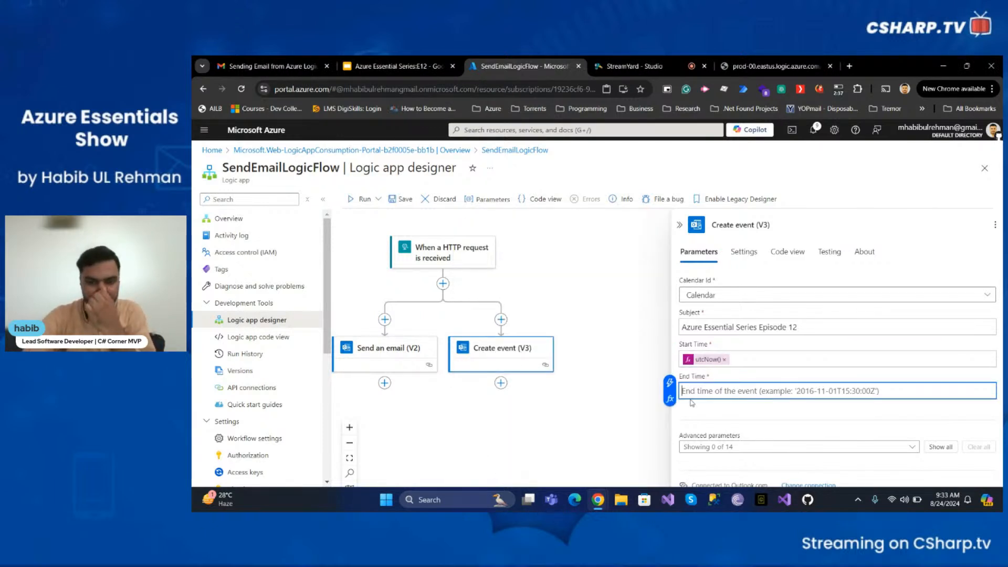
pyautogui.click(670, 398)
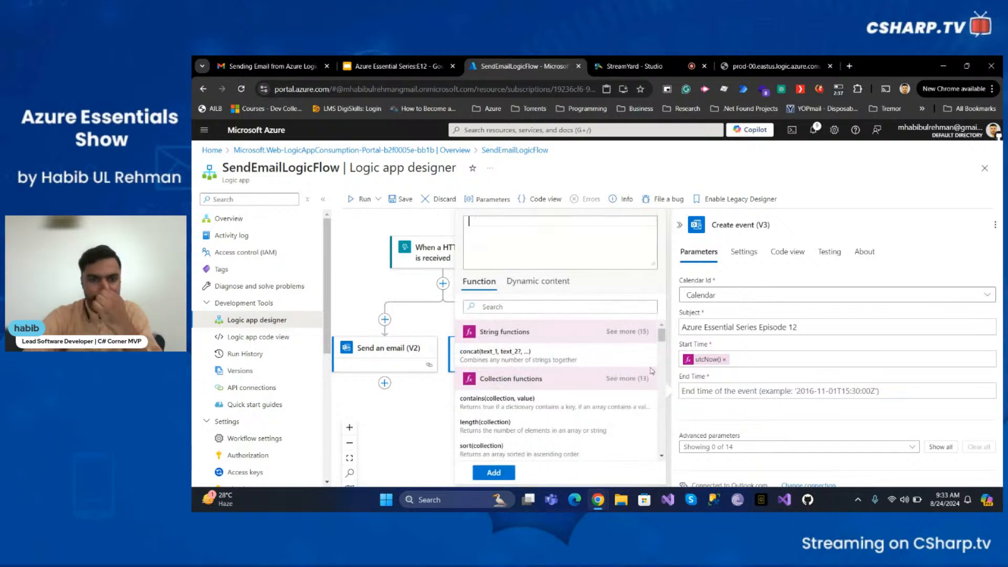
pyautogui.write('utc')
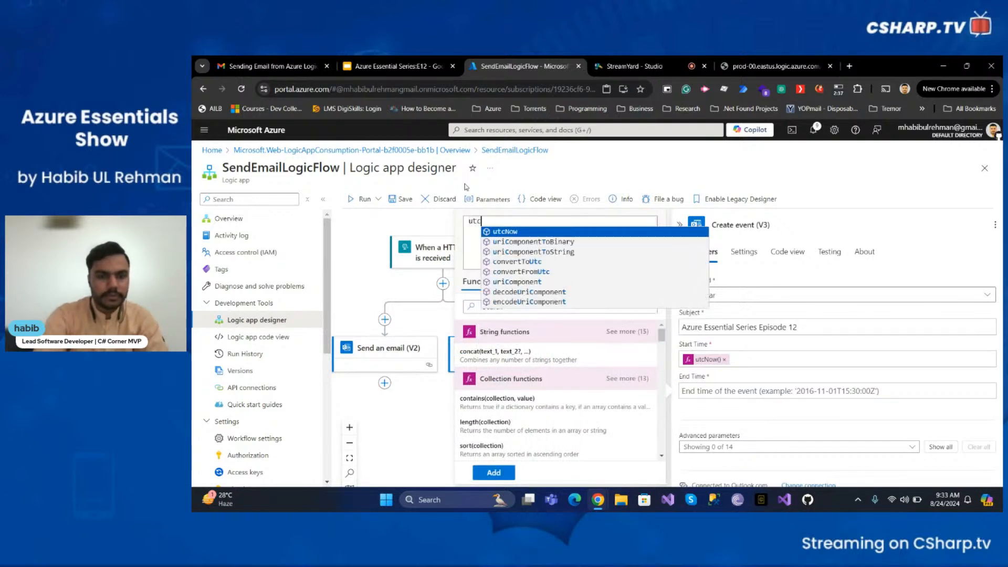
pyautogui.write('Now().add')
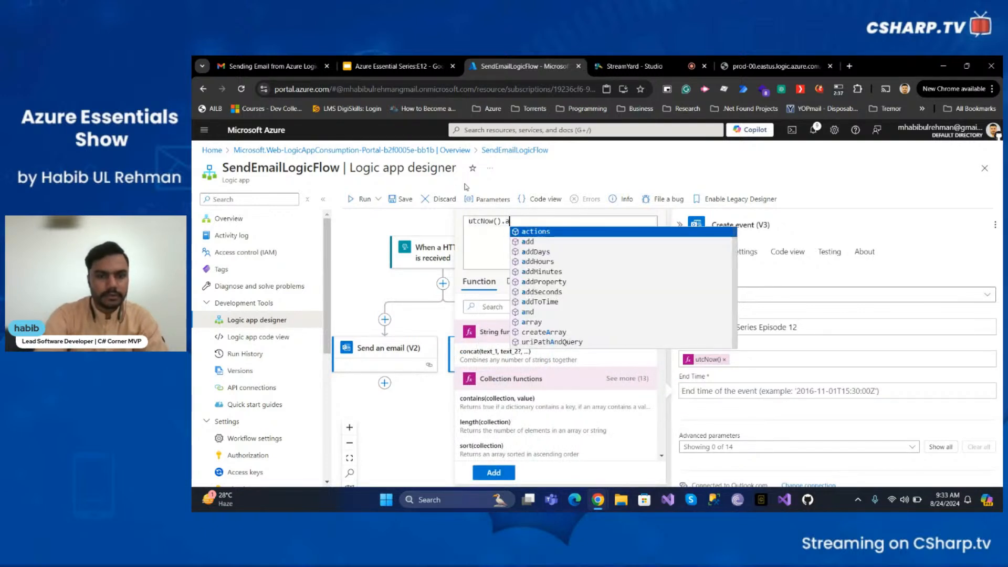
pyautogui.press('Down')
pyautogui.press('Down')
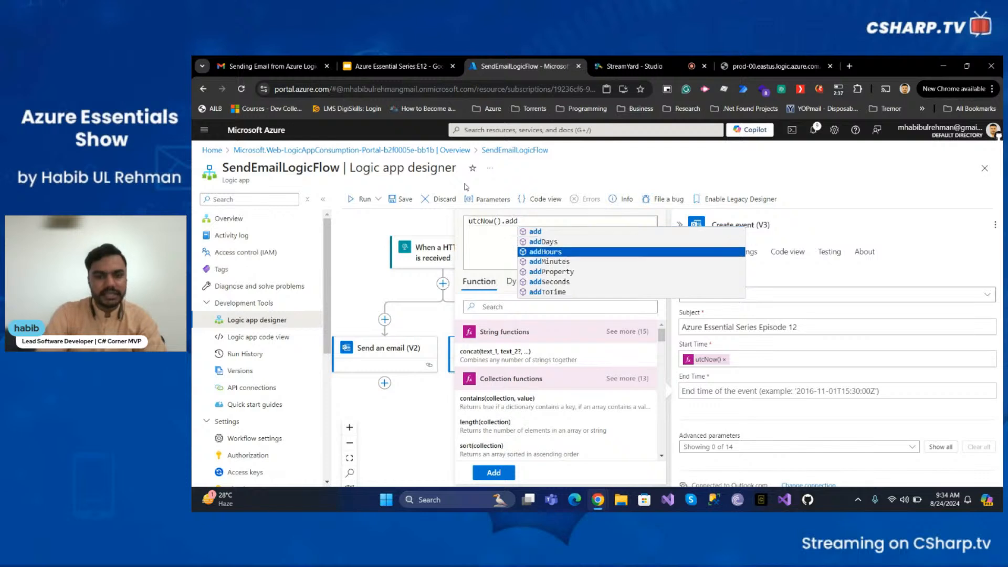
pyautogui.press('Return')
pyautogui.press('BackSpace')
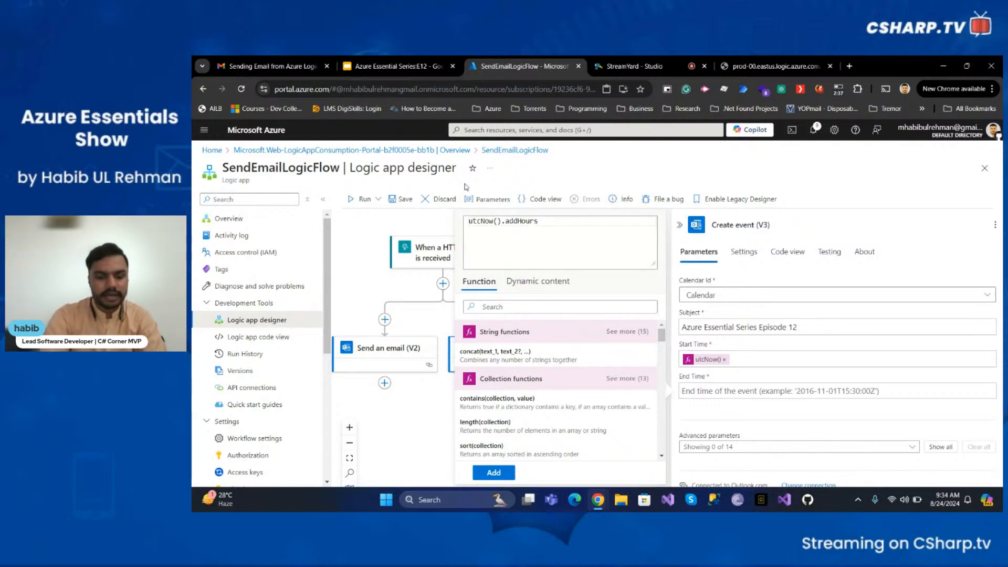
pyautogui.write('(1')
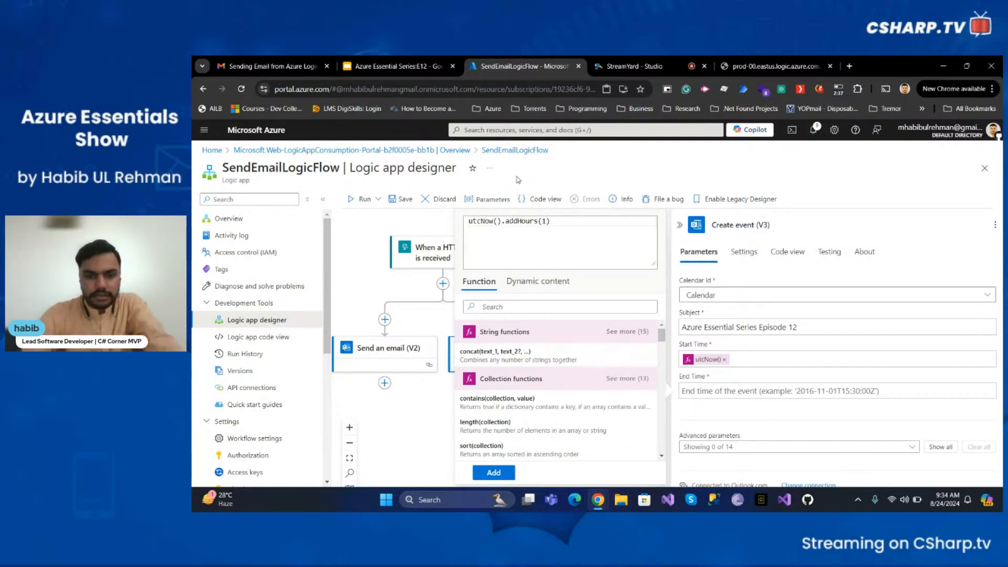
pyautogui.click(494, 473)
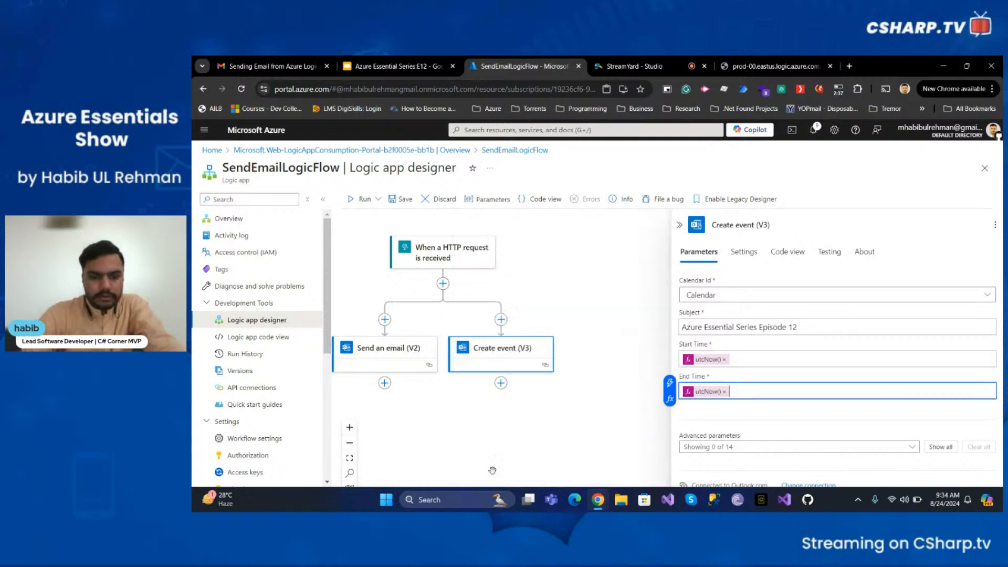
pyautogui.click(810, 327)
pyautogui.click(768, 360)
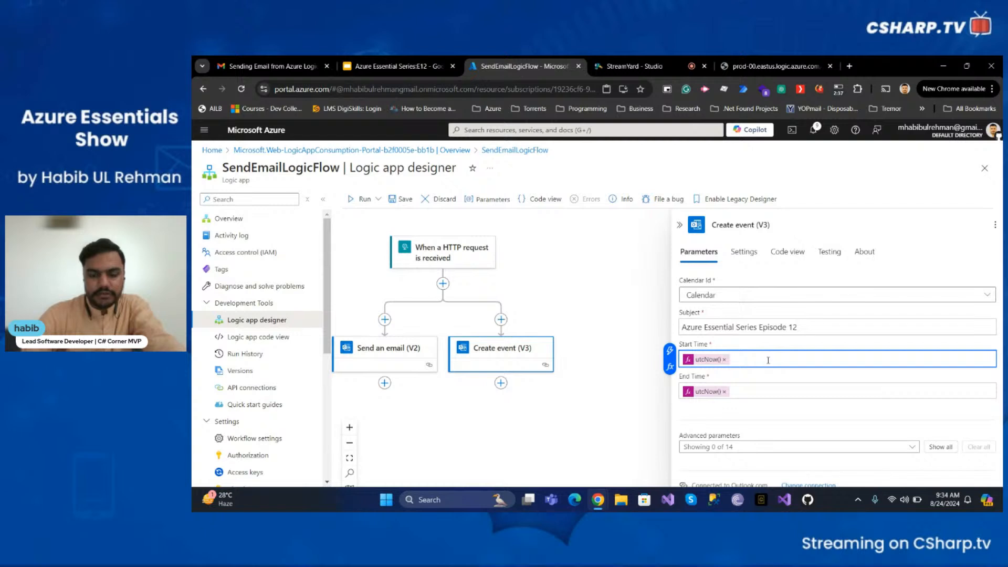
pyautogui.click(756, 392)
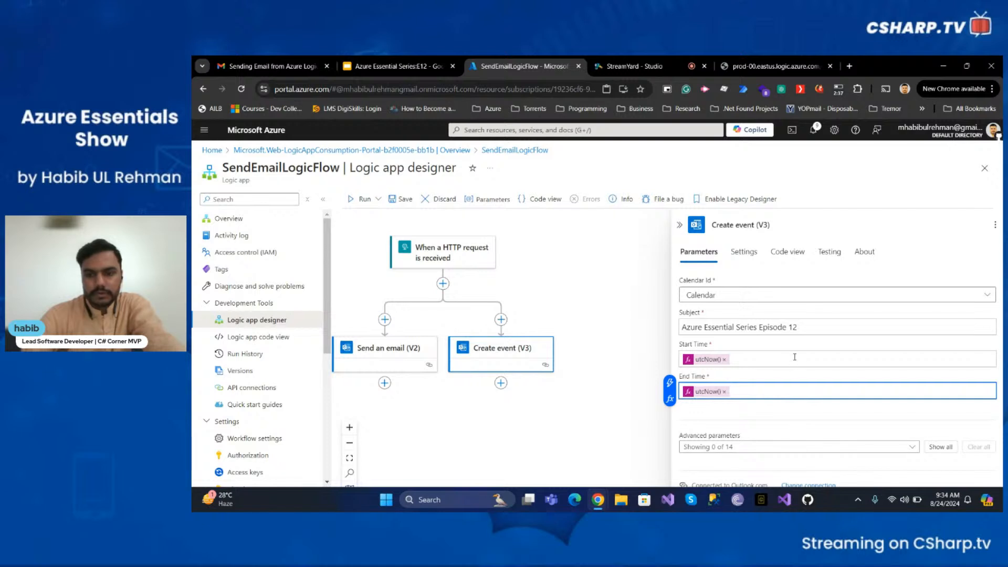
# - Review the Create event action's settings, return to its parameters, and save the workflow
pyautogui.click(749, 255)
pyautogui.scroll(-5, 741, 273)
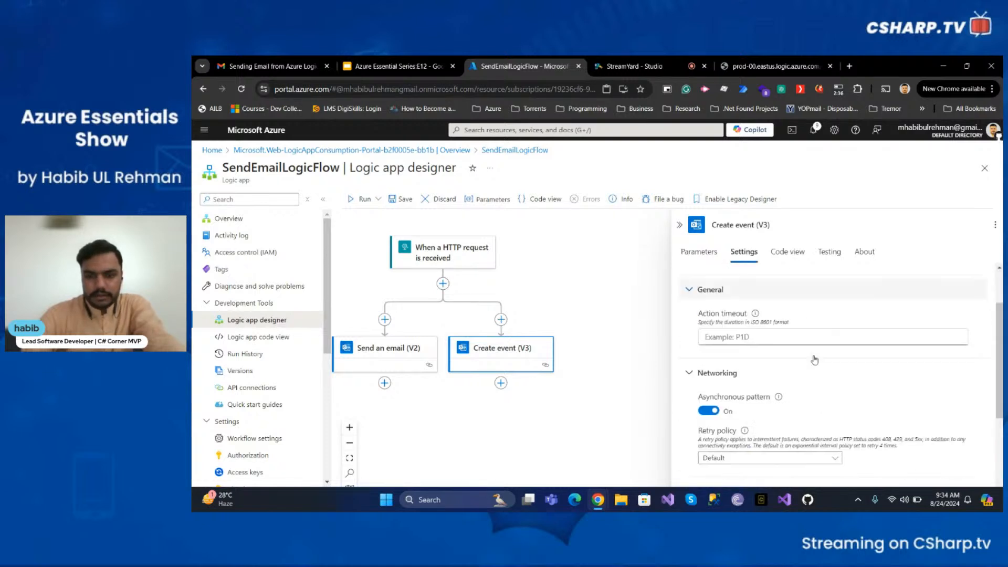
pyautogui.scroll(5, 738, 275)
pyautogui.click(700, 252)
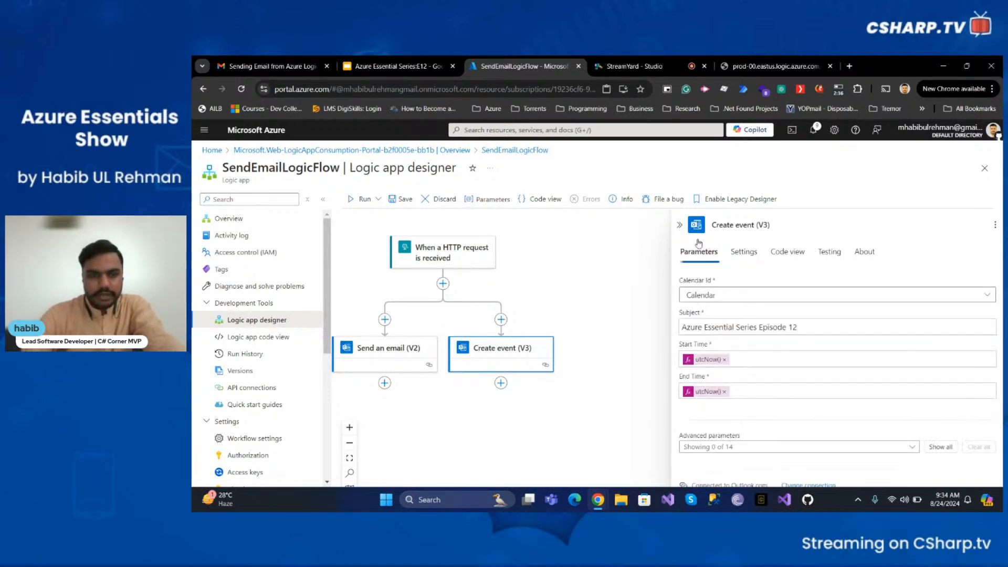
pyautogui.click(400, 201)
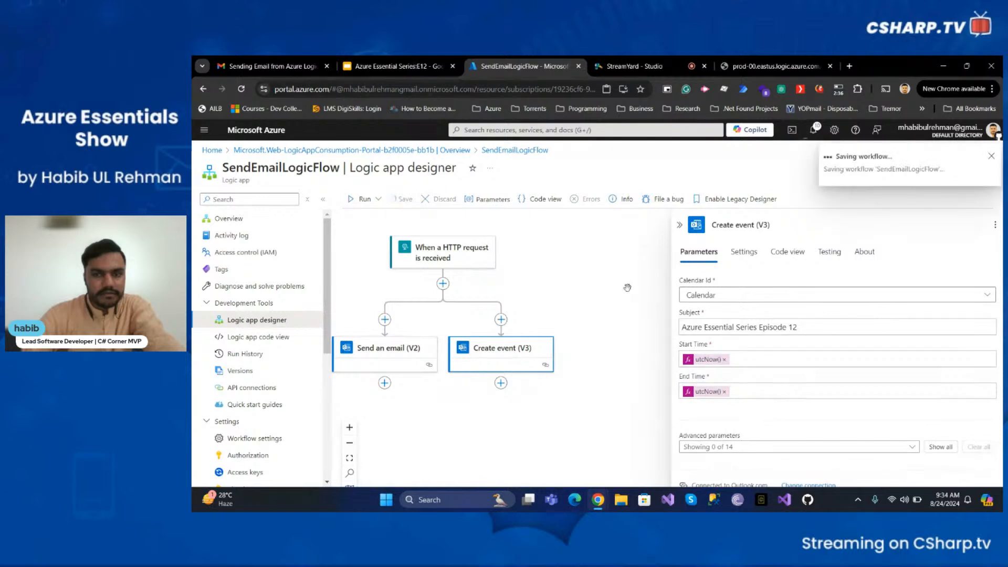
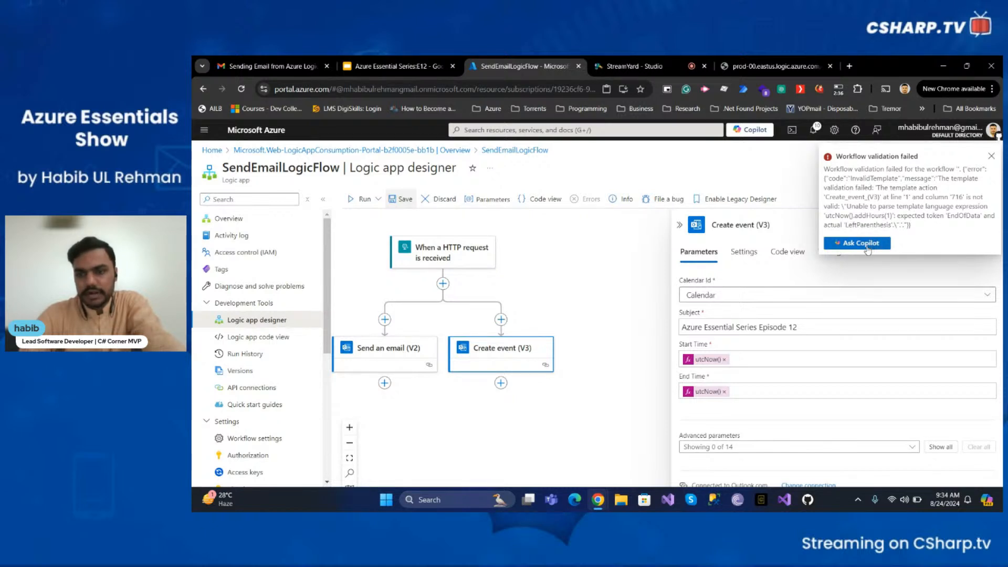
# - Try adding the expression utcNow().addHours() to the event's End Time, then remove the duplicate token
pyautogui.click(991, 157)
pyautogui.click(735, 391)
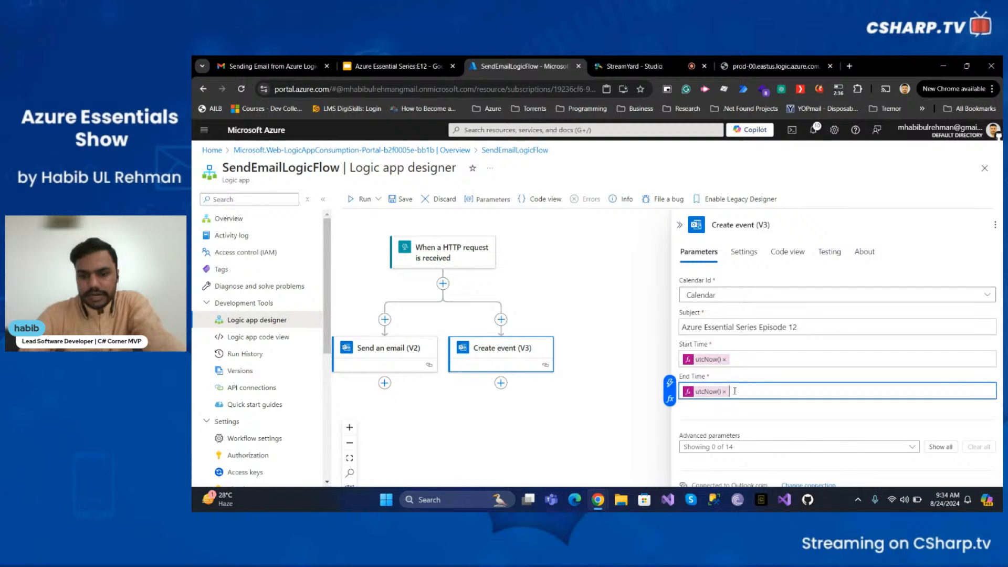
pyautogui.click(671, 386)
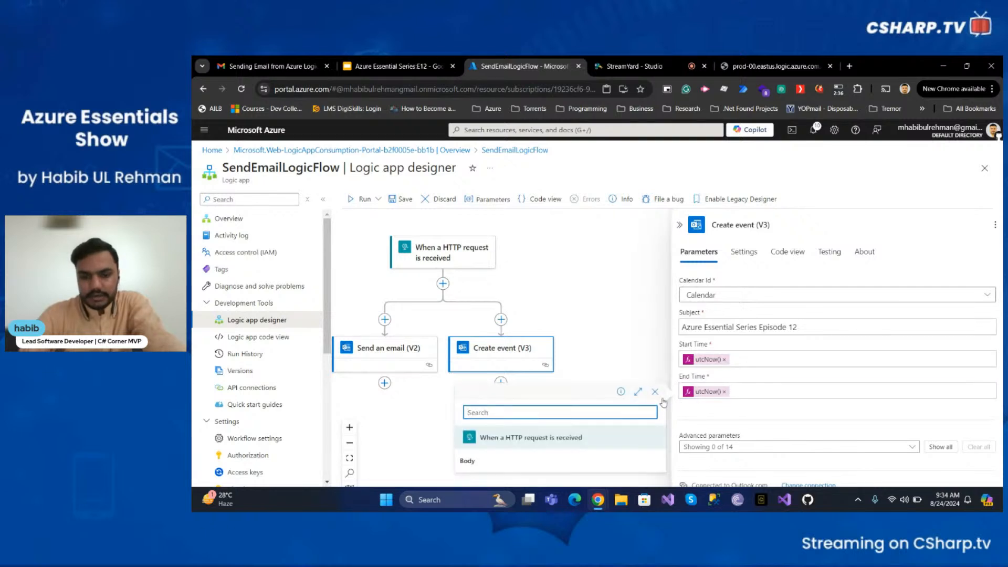
pyautogui.click(659, 394)
pyautogui.click(670, 398)
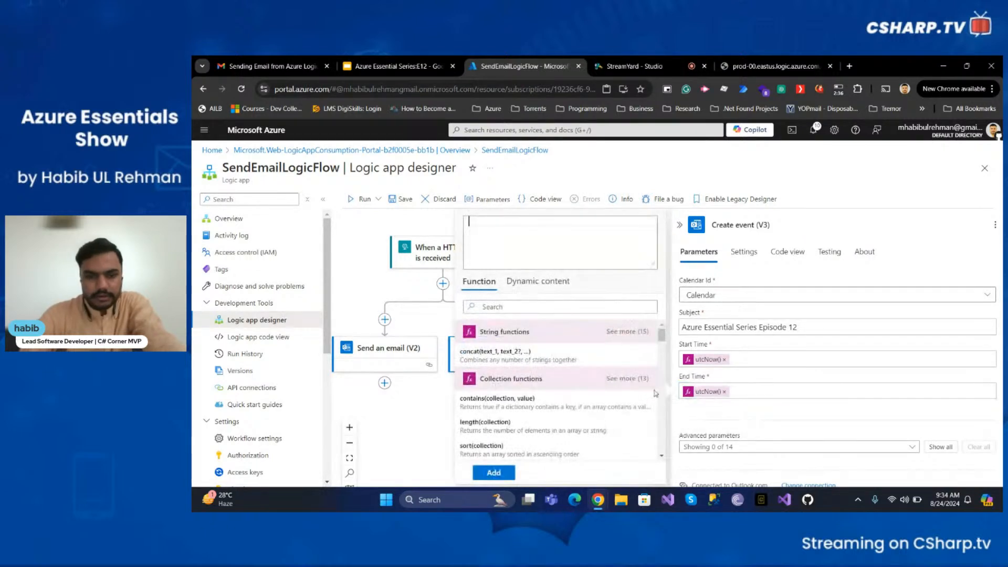
pyautogui.click(558, 241)
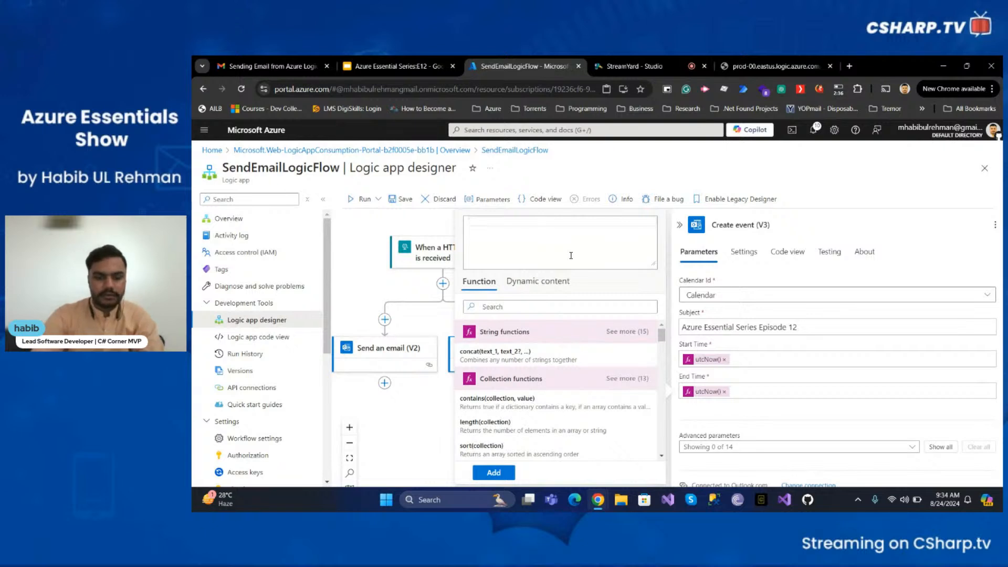
pyautogui.write('utcno')
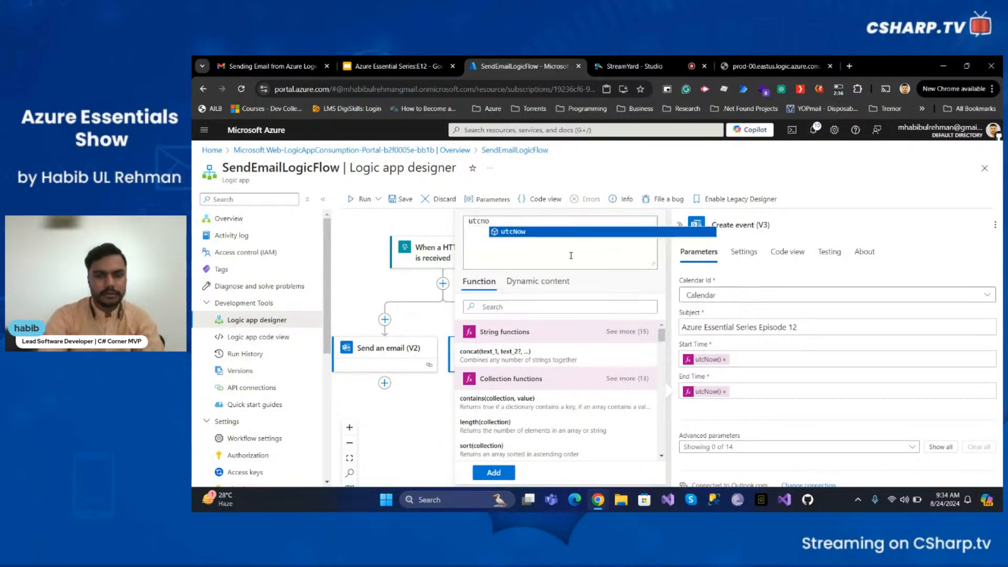
pyautogui.press('Return')
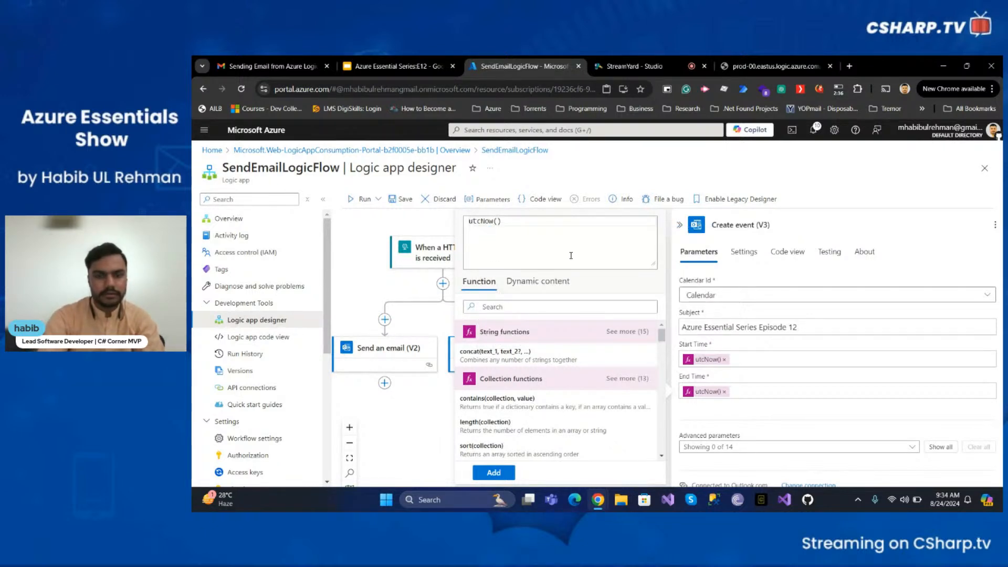
pyautogui.write('.addho')
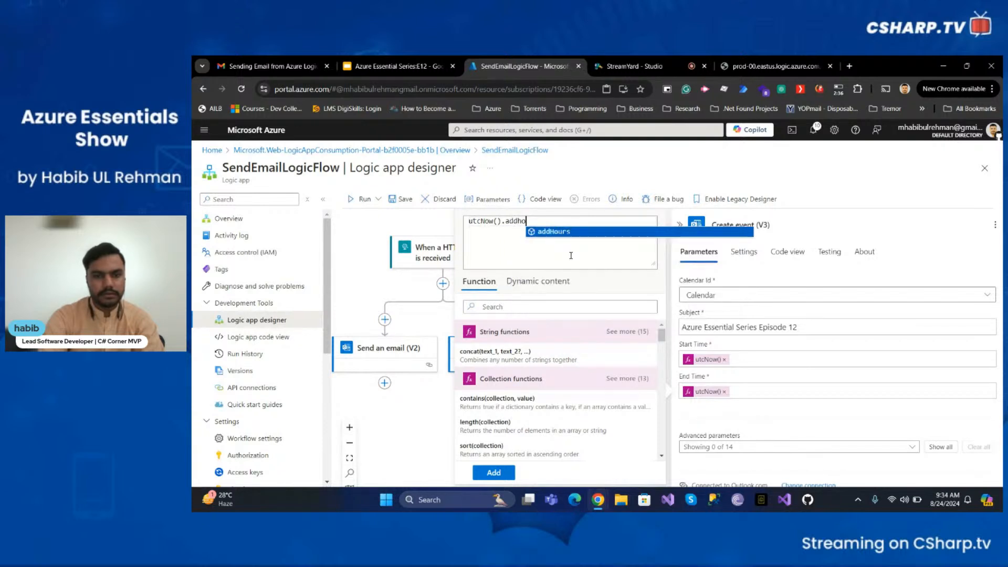
pyautogui.press('Return')
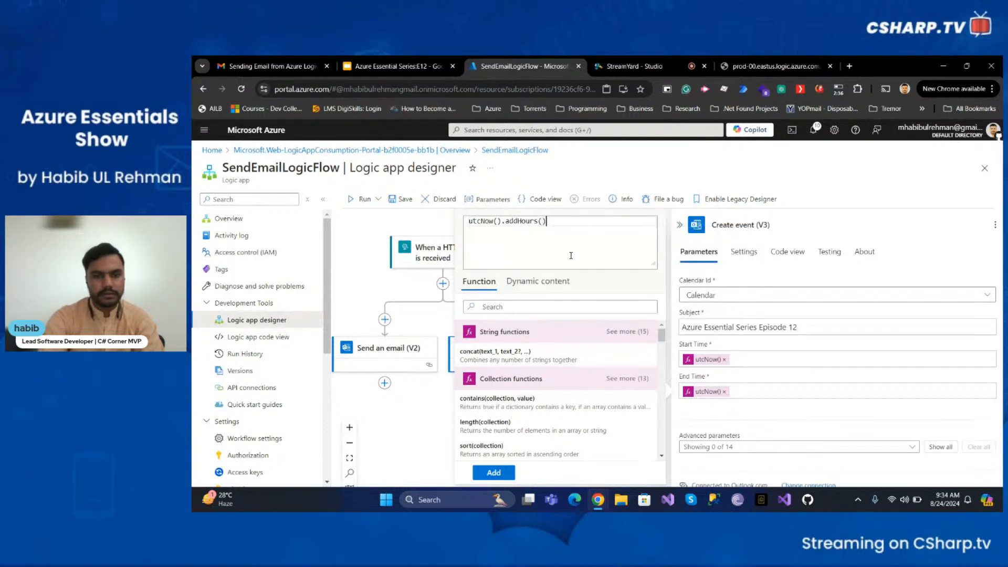
pyautogui.click(493, 473)
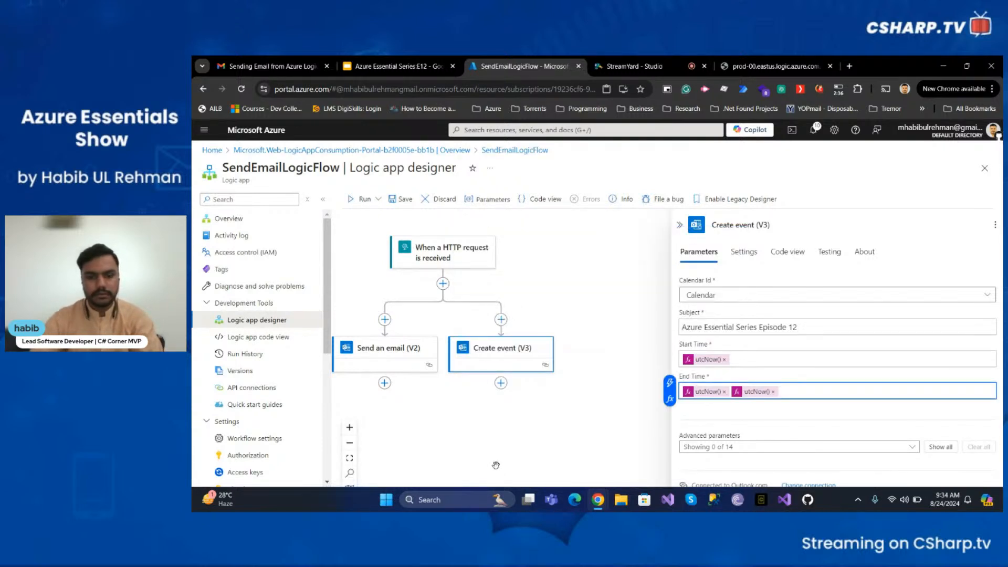
pyautogui.click(724, 392)
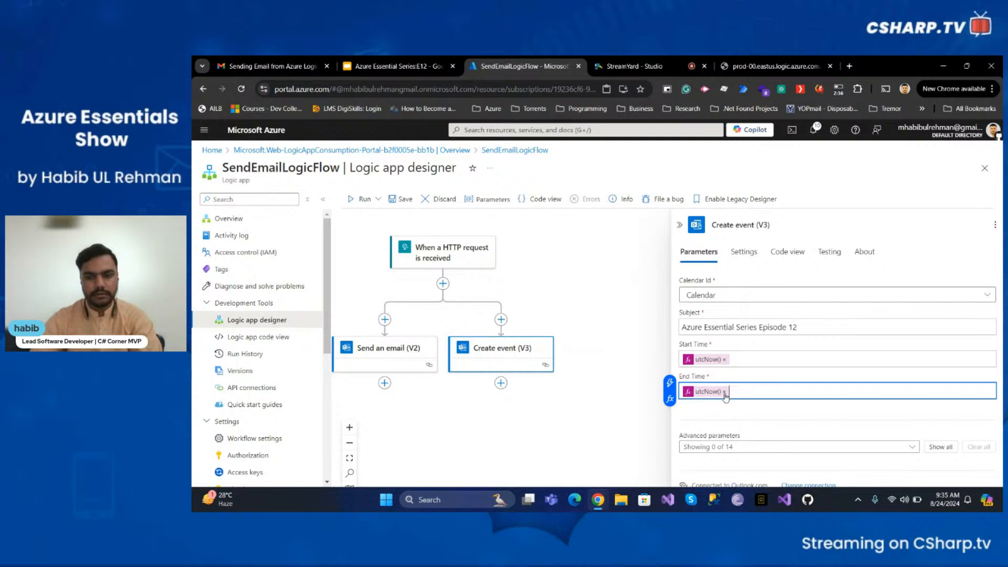
# - Try to save the workflow and dismiss the validation notice
pyautogui.click(402, 199)
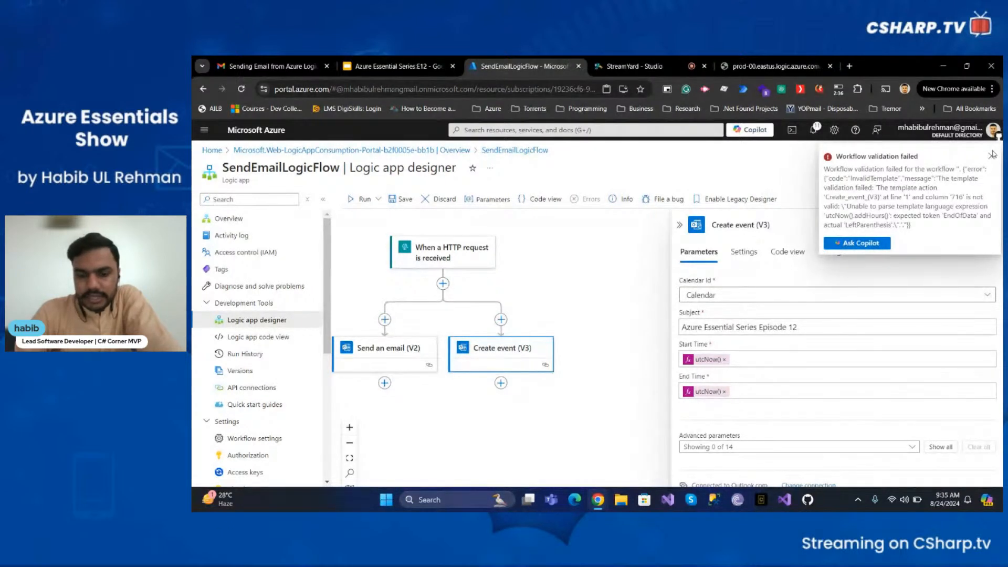
pyautogui.click(993, 157)
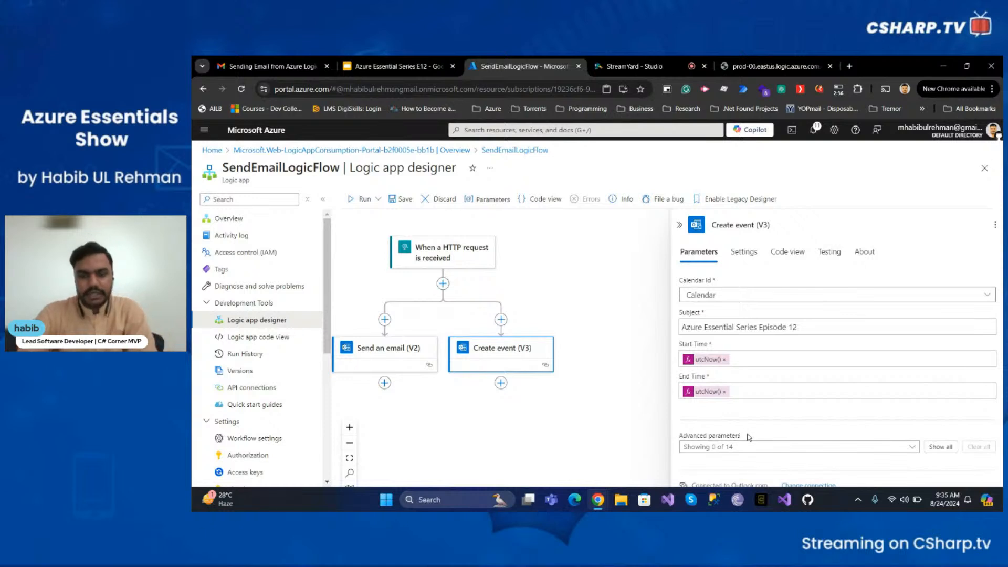
# - Replace the event's End Time with the expression utcNow() and save the workflow
pyautogui.click(725, 391)
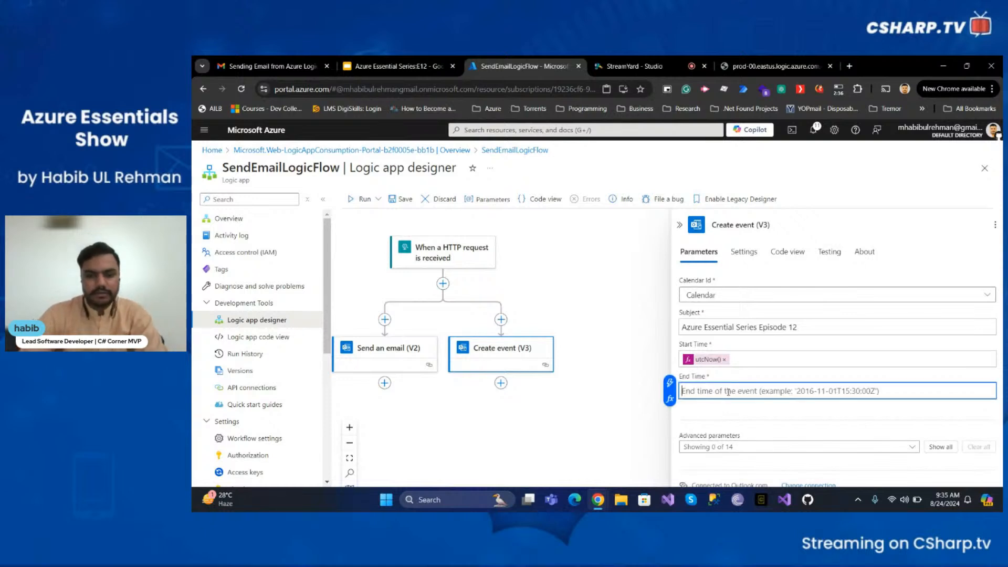
pyautogui.click(670, 399)
pyautogui.write('utcNow()()')
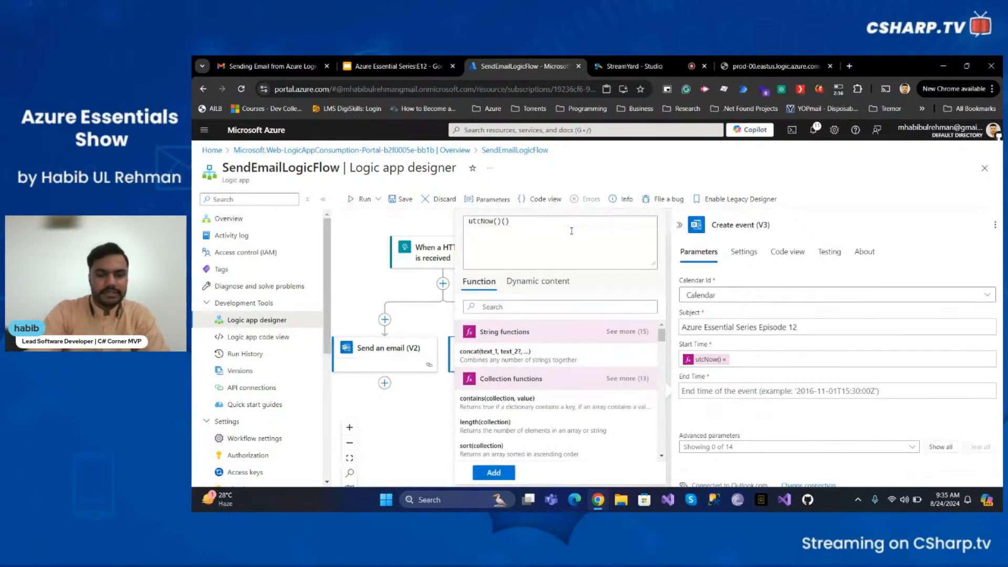
pyautogui.press('BackSpace')
pyautogui.press('BackSpace')
pyautogui.click(493, 473)
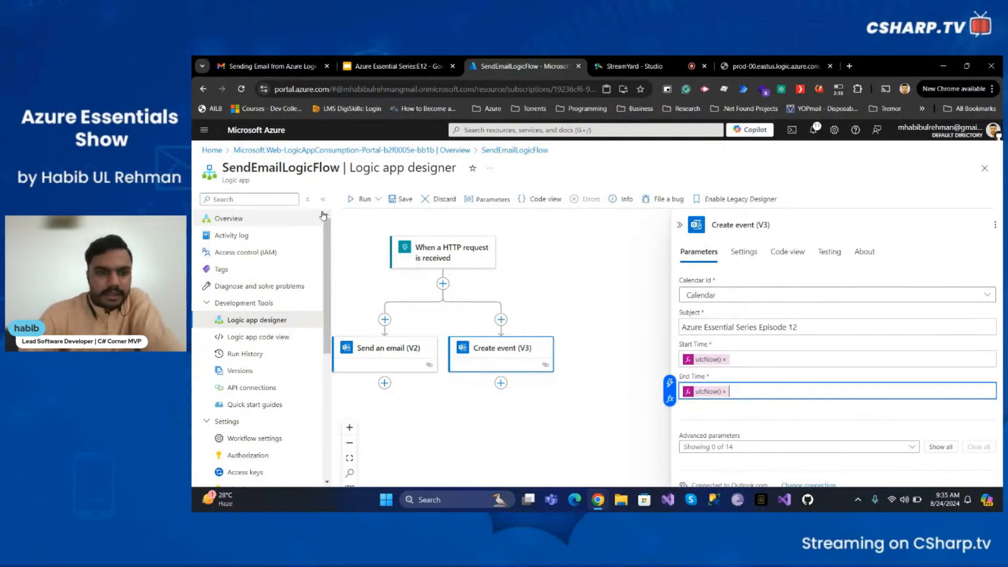
pyautogui.click(402, 199)
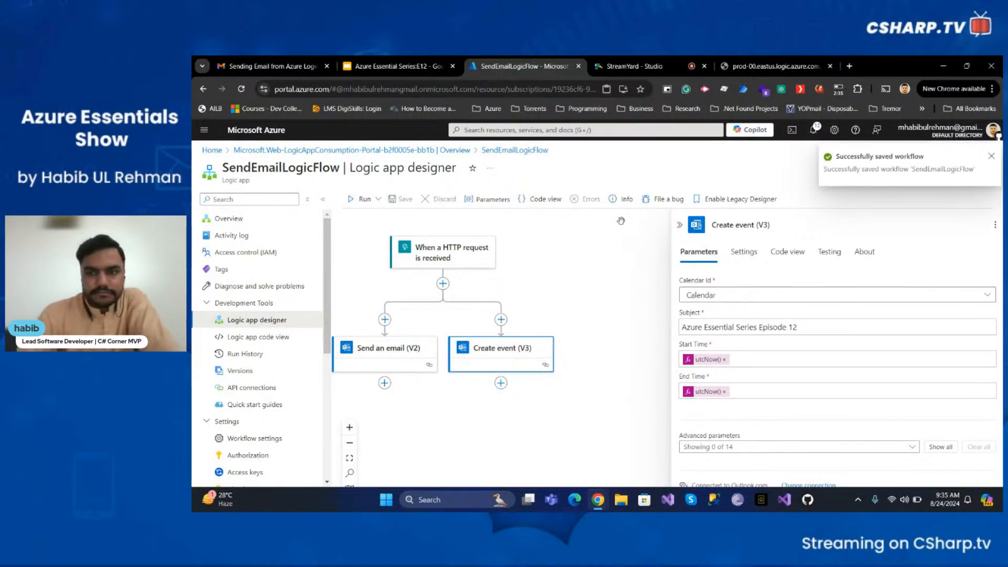
# - Trigger the workflow by reloading the HTTP trigger URL tab, then return to the Logic App tab
pyautogui.click(796, 61)
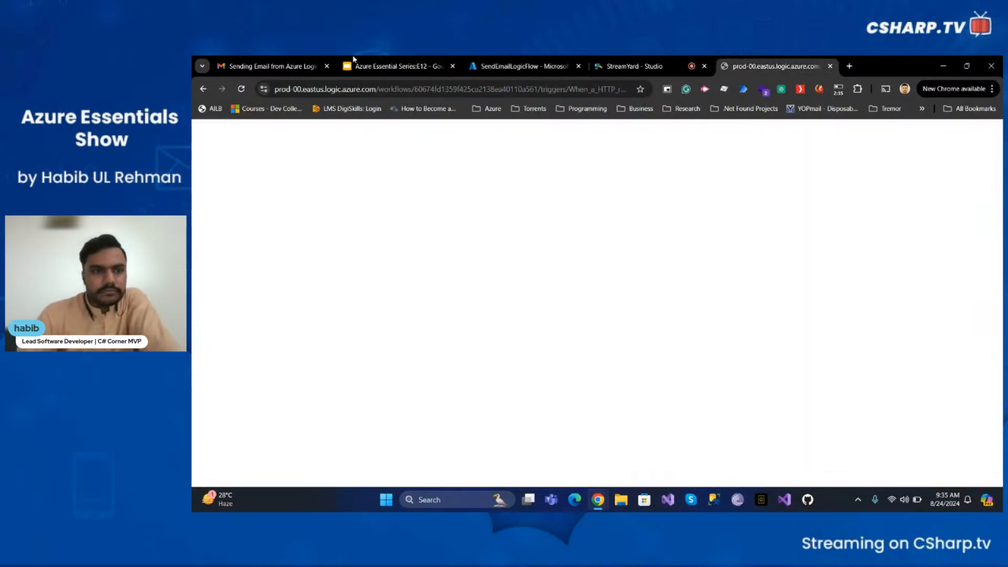
pyautogui.click(238, 90)
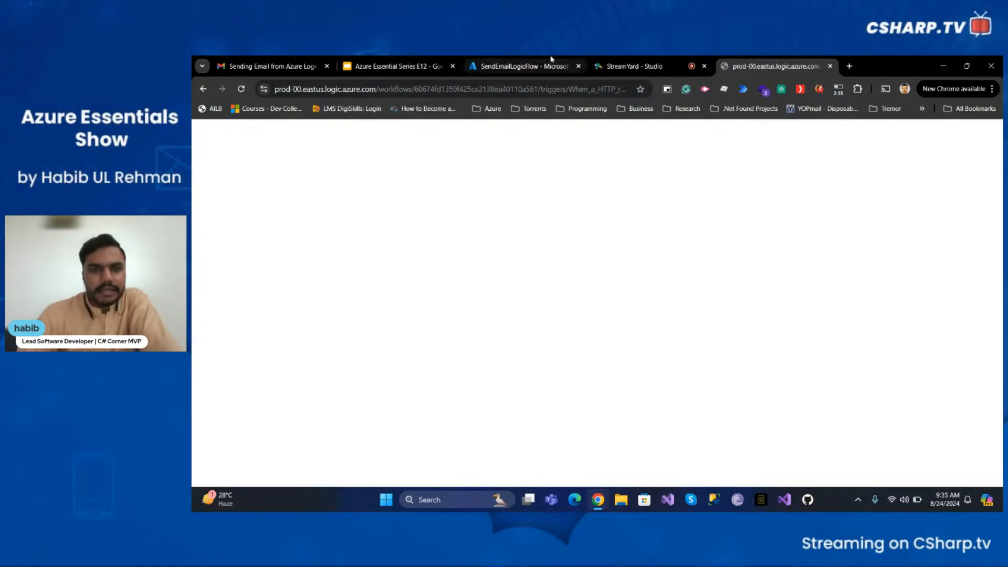
pyautogui.click(520, 66)
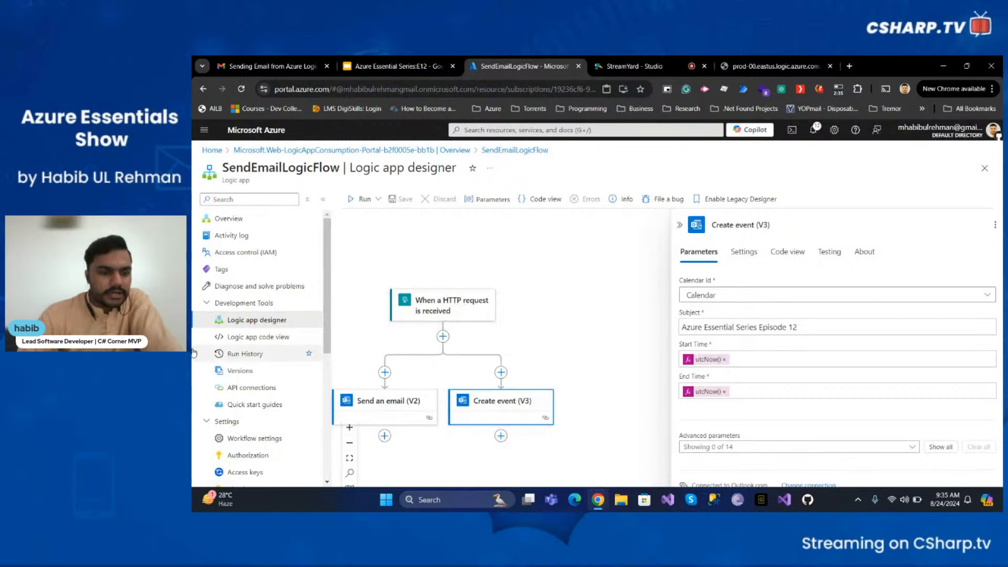
# - Open the Logic App's Run History, refresh it, and open the most recent run
pyautogui.click(245, 354)
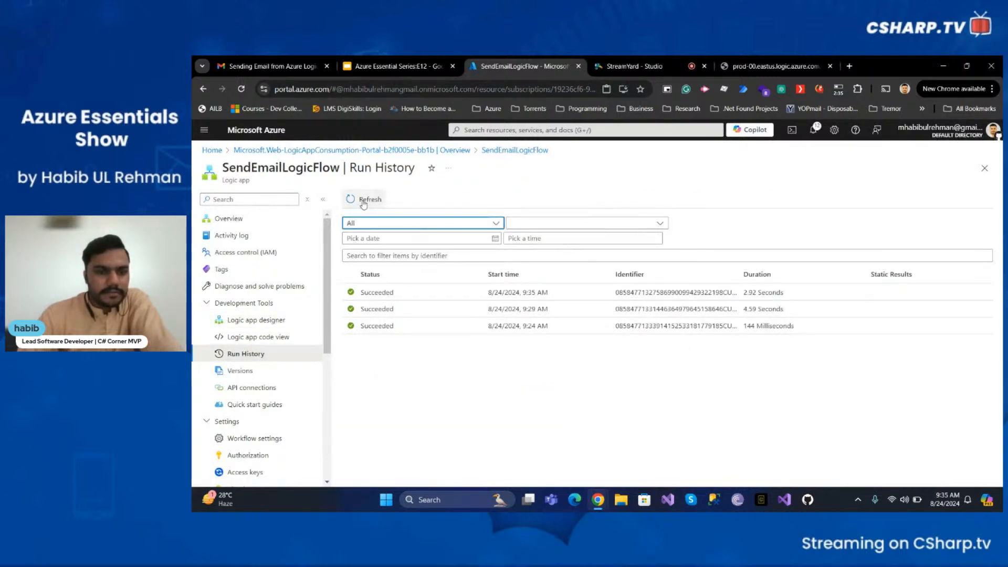
pyautogui.click(366, 200)
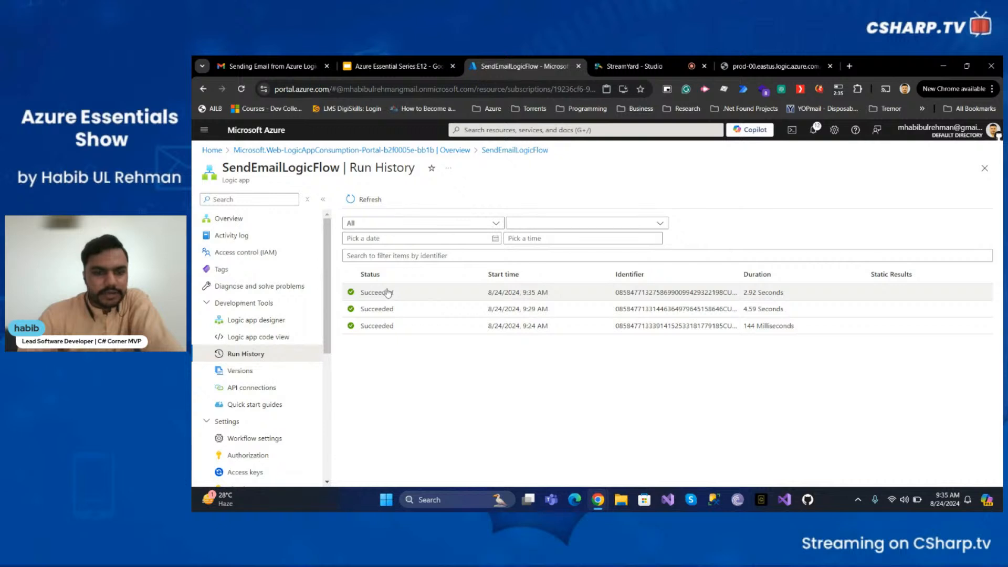
pyautogui.click(387, 293)
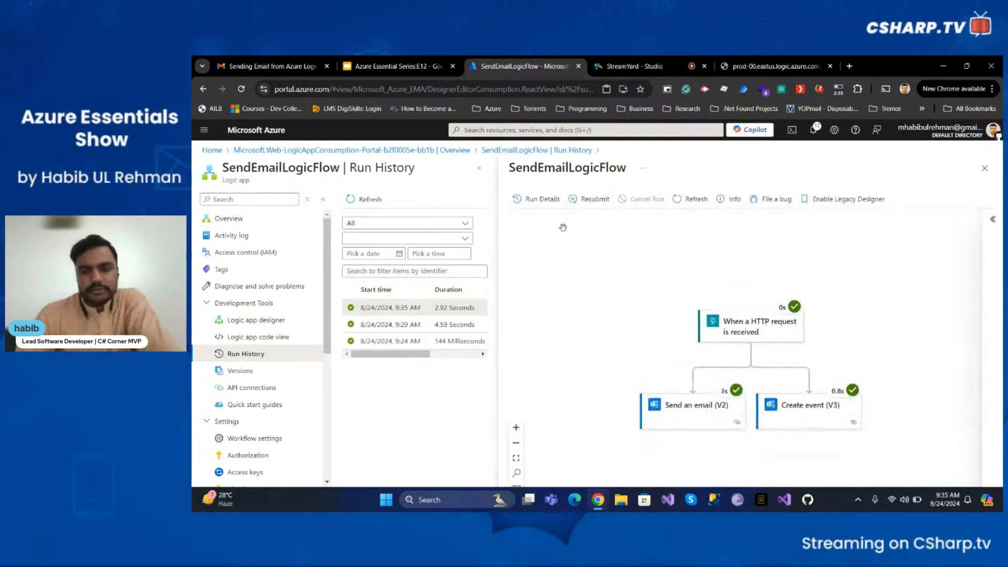
# - Examine the Create event action's inputs, outputs, headers and body in the latest run
pyautogui.scroll(-1, 565, 227)
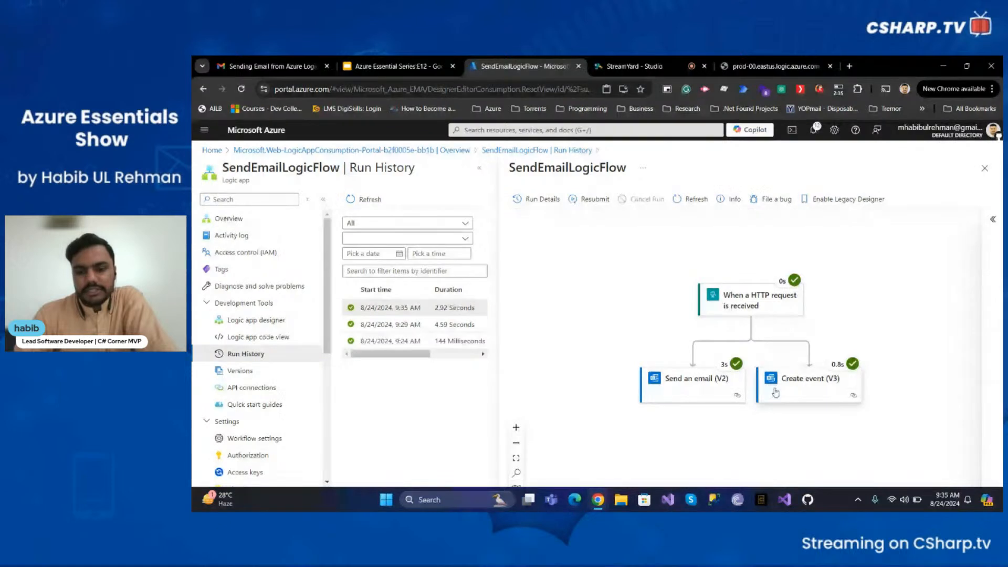
pyautogui.click(797, 382)
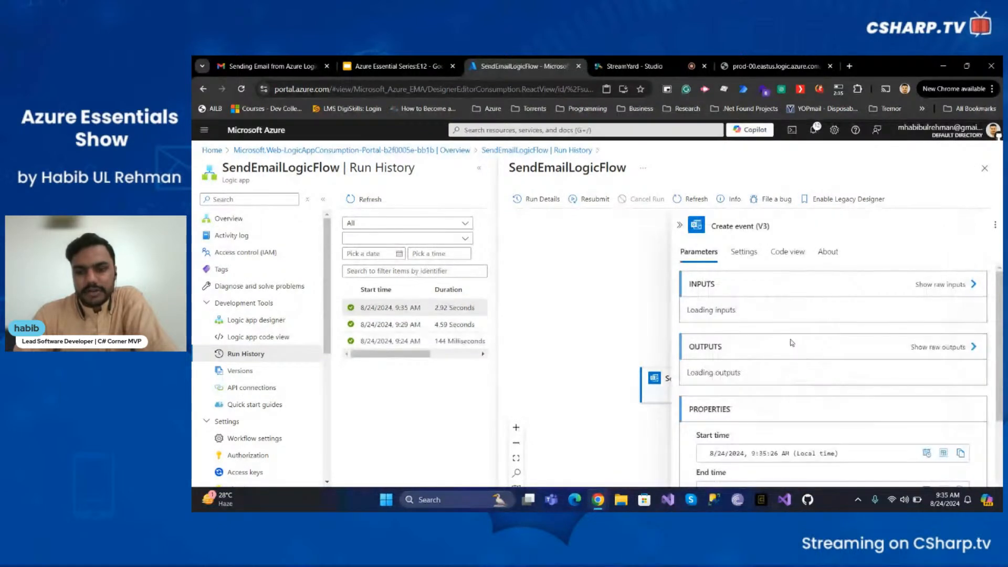
pyautogui.scroll(-1, 785, 327)
pyautogui.scroll(-6, 784, 326)
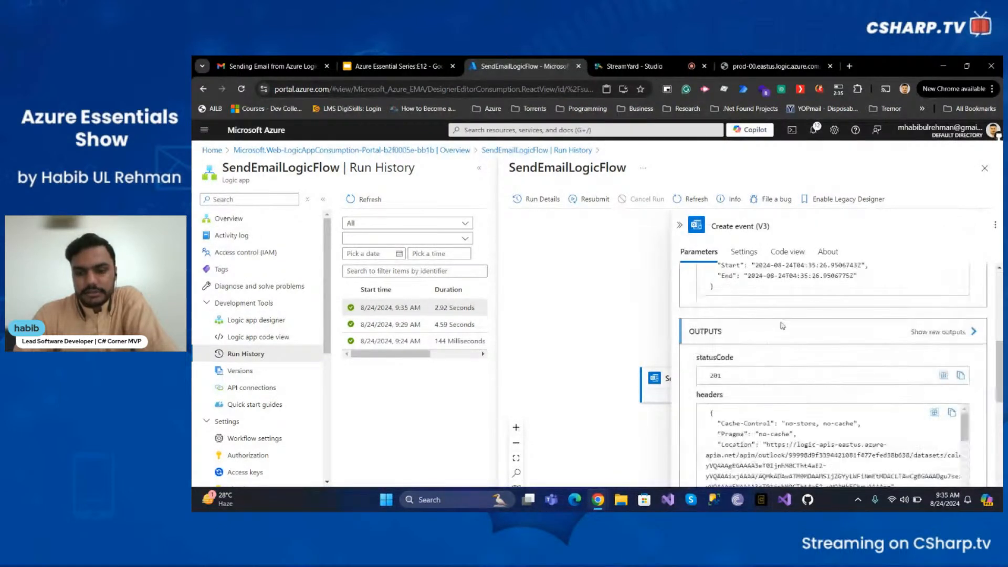
pyautogui.scroll(-2, 784, 319)
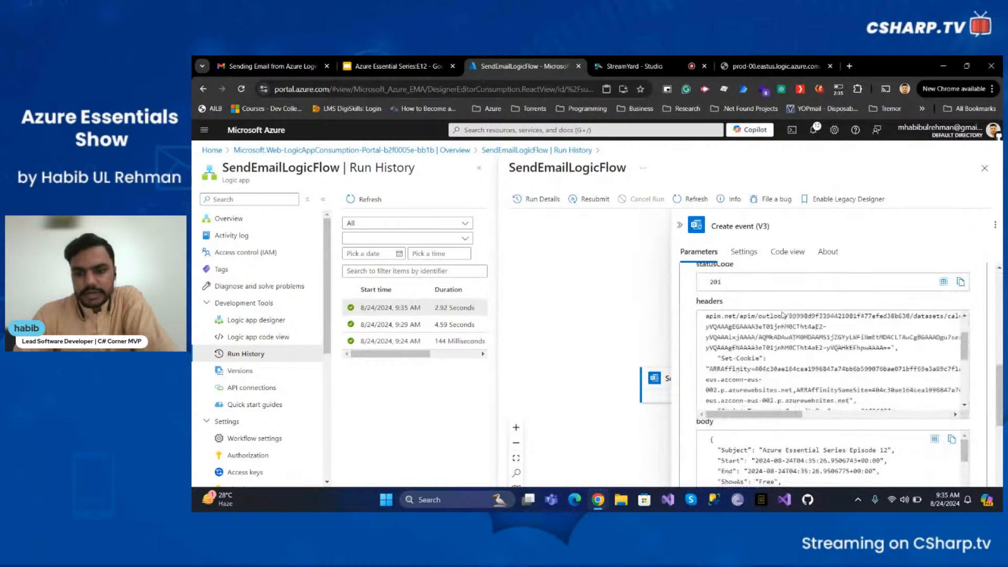
pyautogui.scroll(2, 783, 319)
pyautogui.scroll(-4, 792, 319)
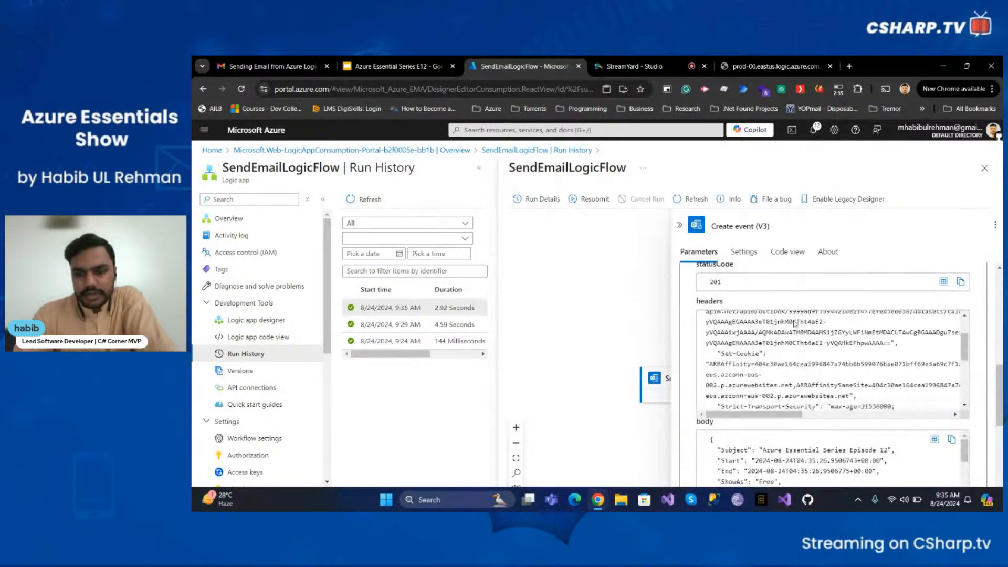
pyautogui.scroll(-3, 795, 322)
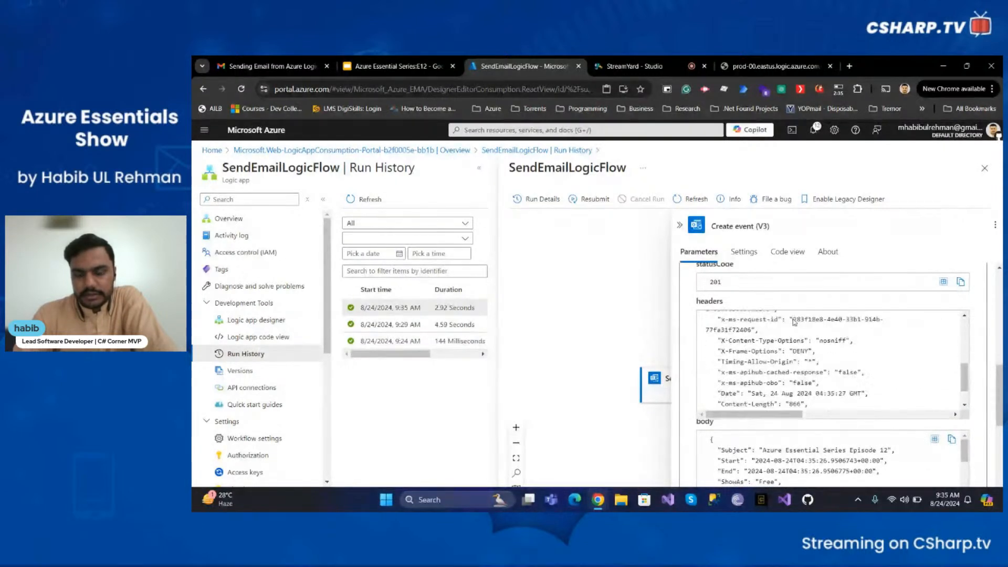
pyautogui.scroll(-3, 788, 457)
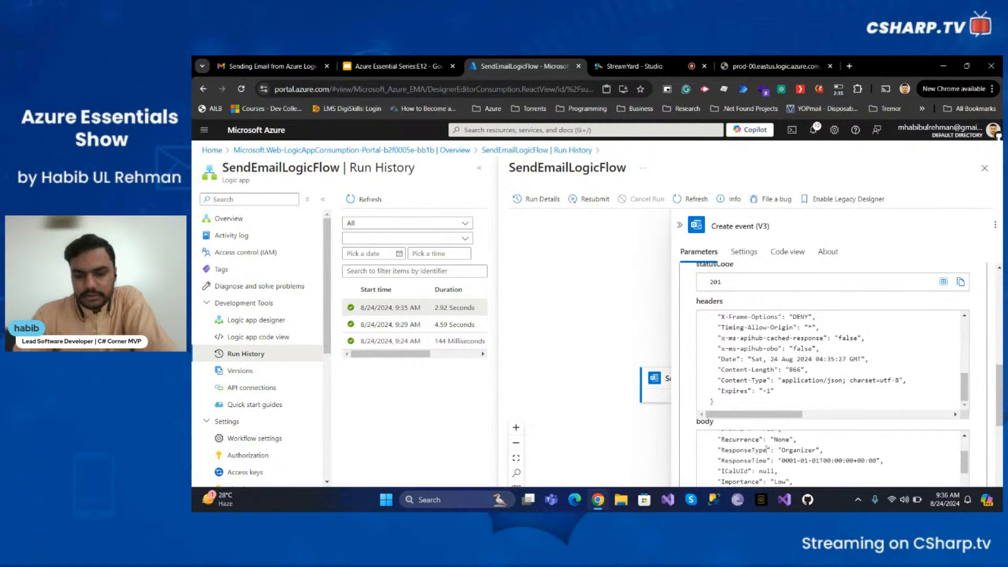
pyautogui.scroll(-1, 566, 441)
pyautogui.scroll(-2, 811, 459)
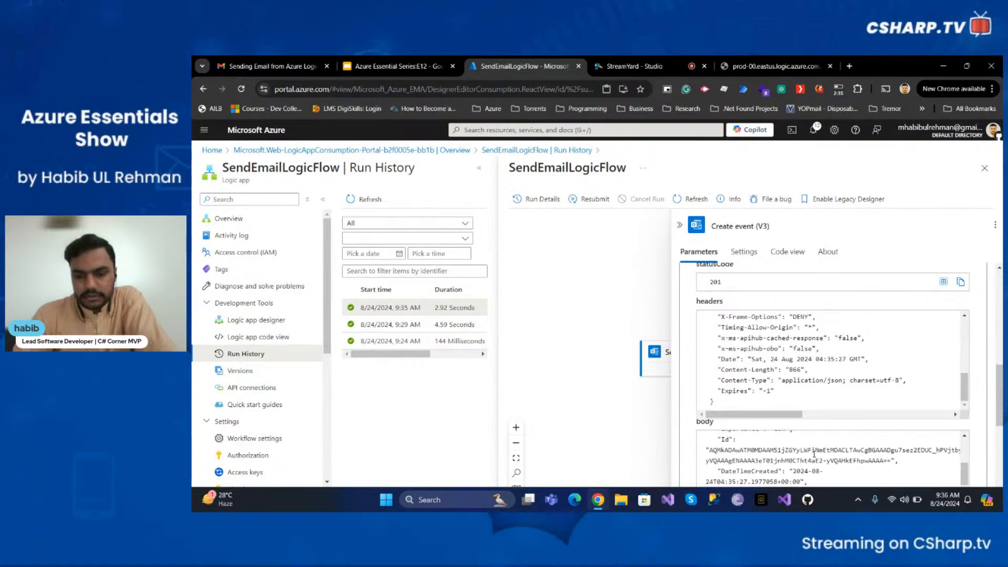
pyautogui.scroll(-2, 815, 454)
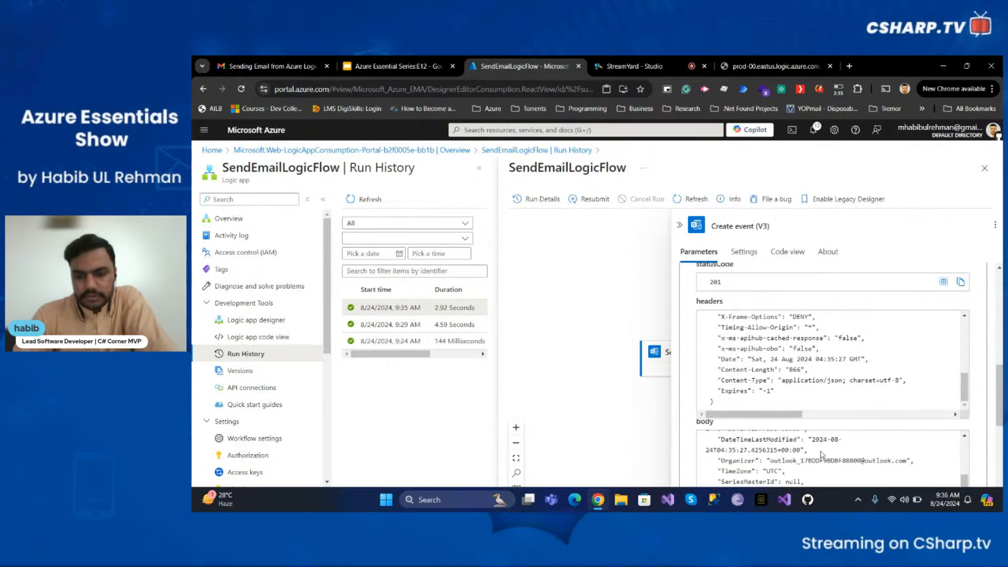
pyautogui.scroll(10, 806, 450)
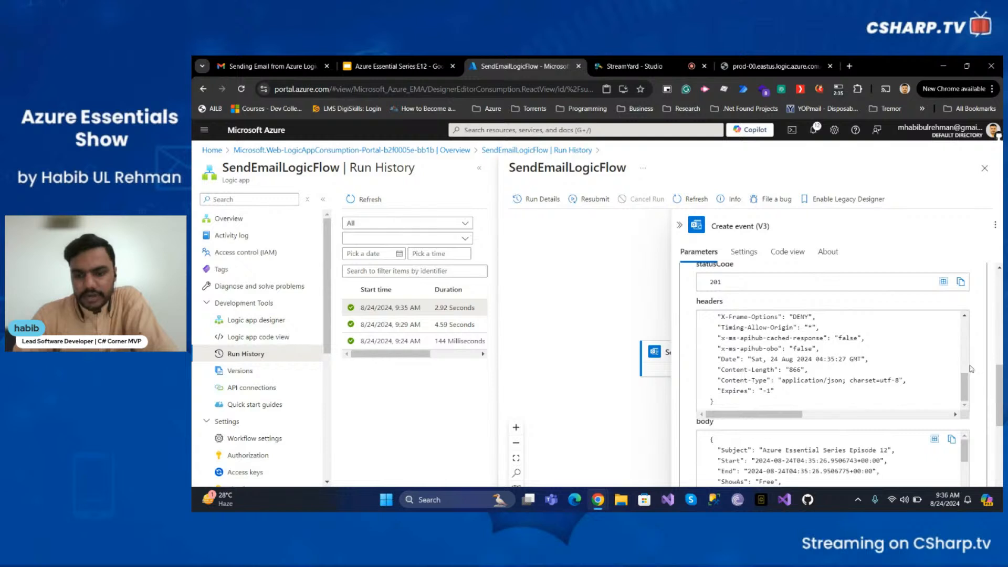
pyautogui.scroll(-3, 971, 368)
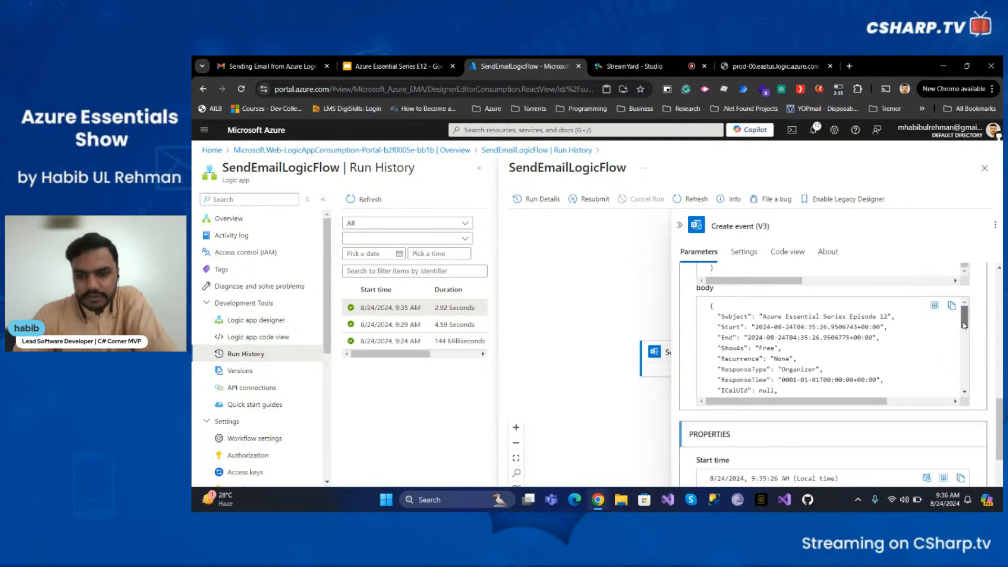
pyautogui.moveTo(965, 326); pyautogui.dragTo(972, 382)
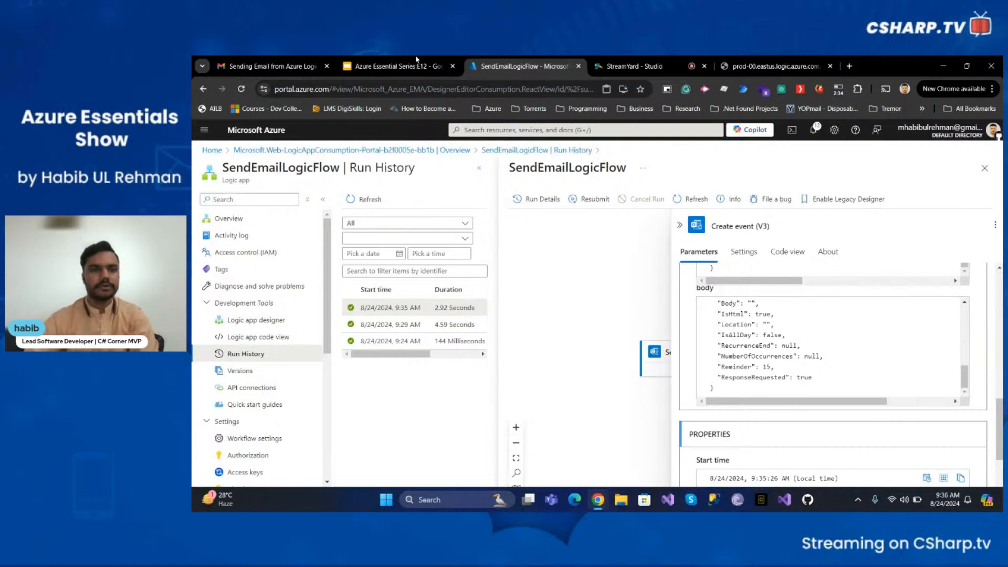
# - In Gmail, open the newest email sent by the Logic App and move it to Trash
pyautogui.click(271, 59)
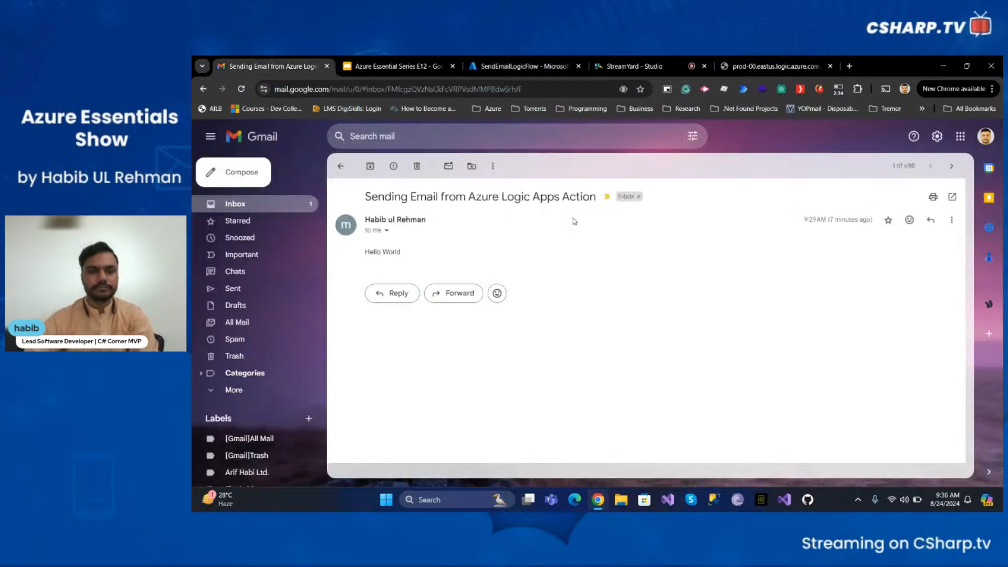
pyautogui.click(341, 166)
pyautogui.click(418, 216)
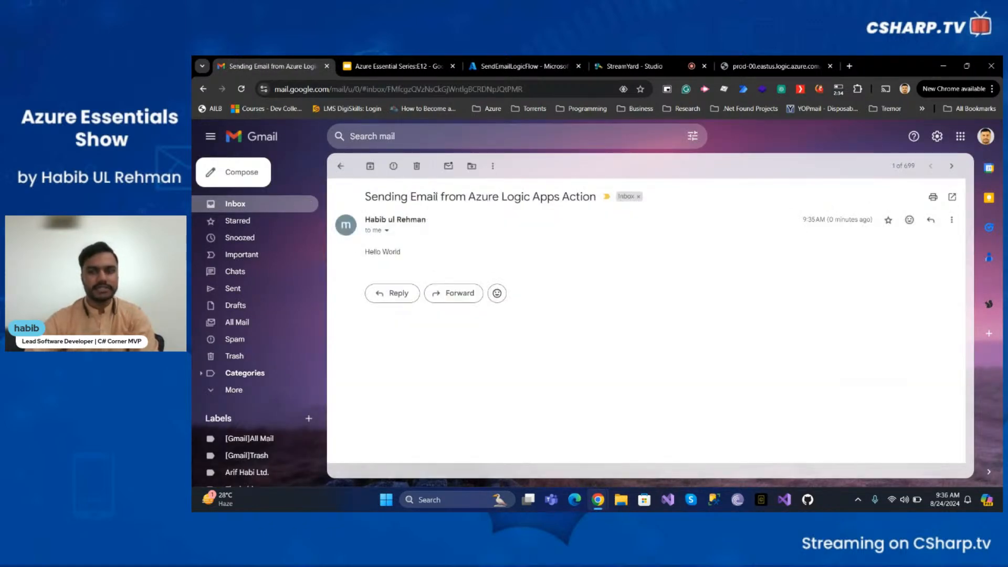
pyautogui.click(416, 166)
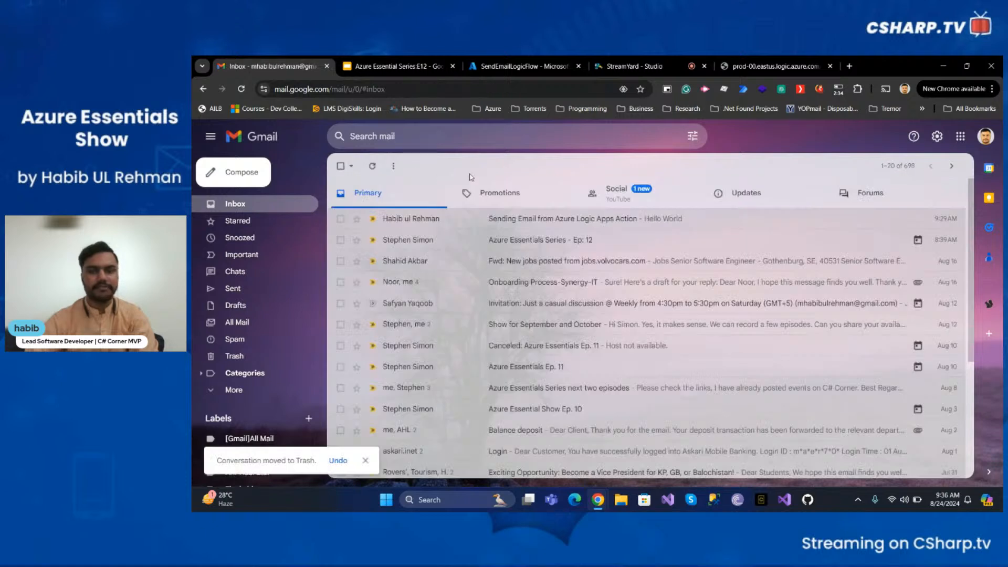
# - Open outlook.com in a new browser tab and switch to its Calendar
pyautogui.click(851, 66)
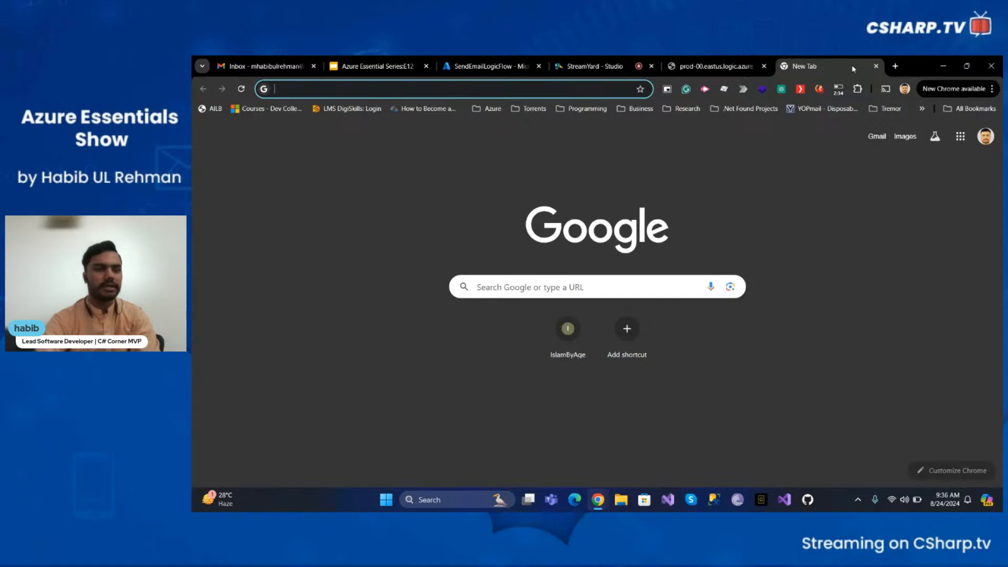
pyautogui.write('outlook.com')
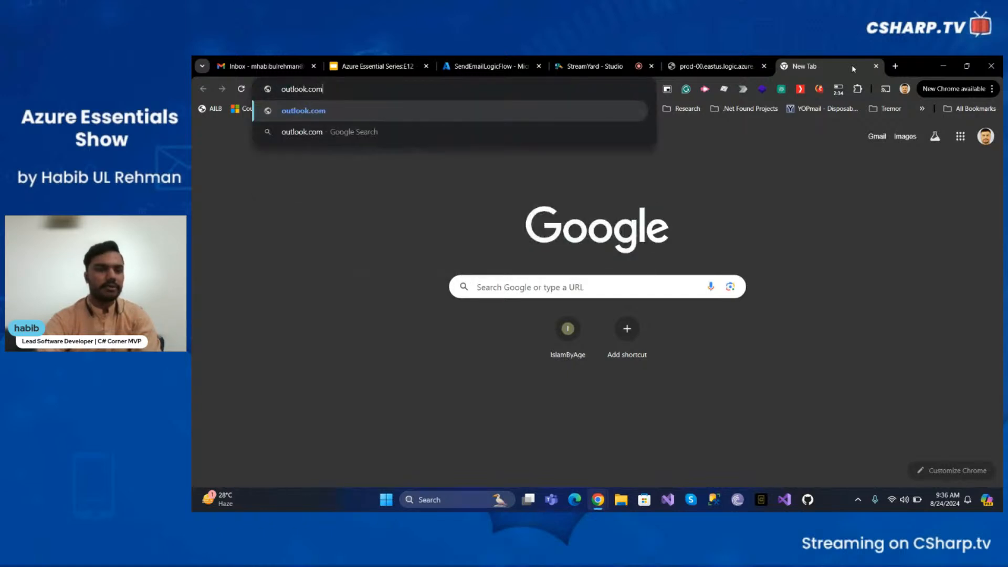
pyautogui.press('Return')
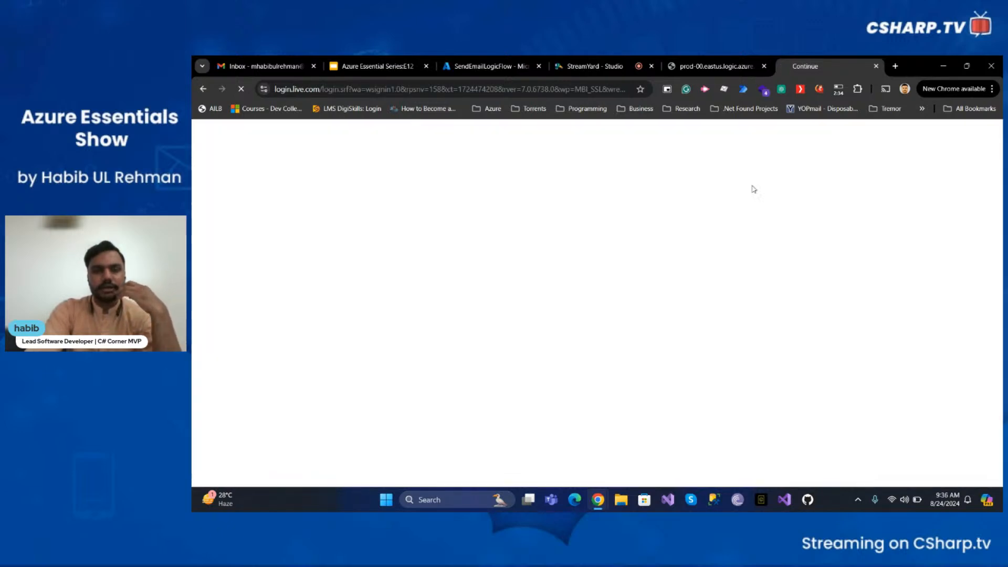
pyautogui.rightClick(641, 207)
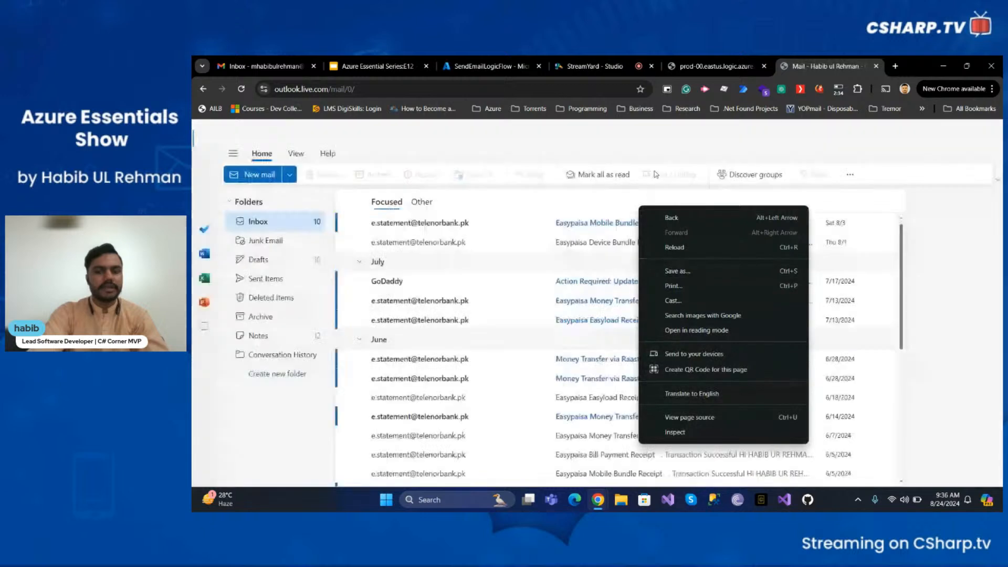
pyautogui.click(656, 174)
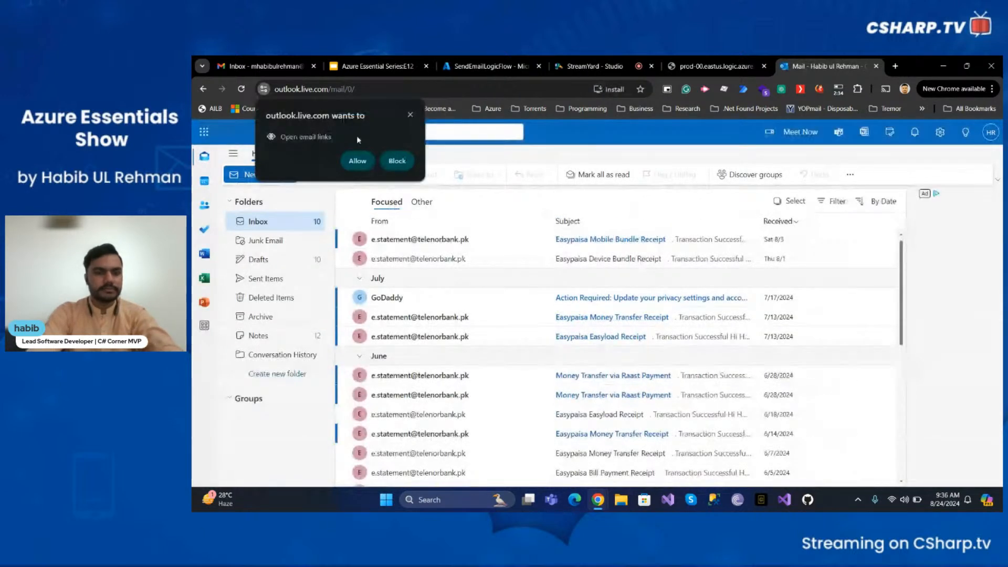
pyautogui.click(413, 117)
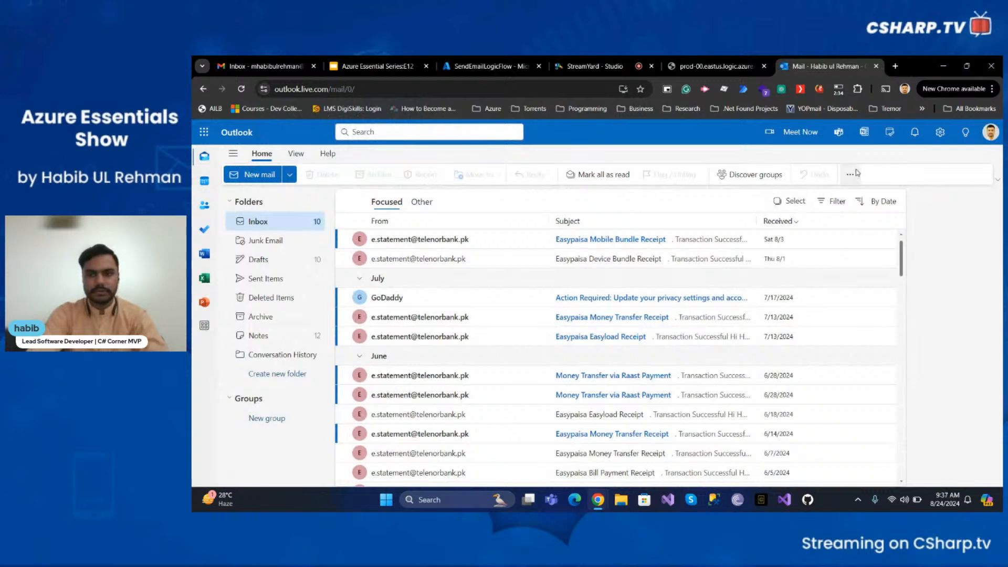
pyautogui.click(204, 182)
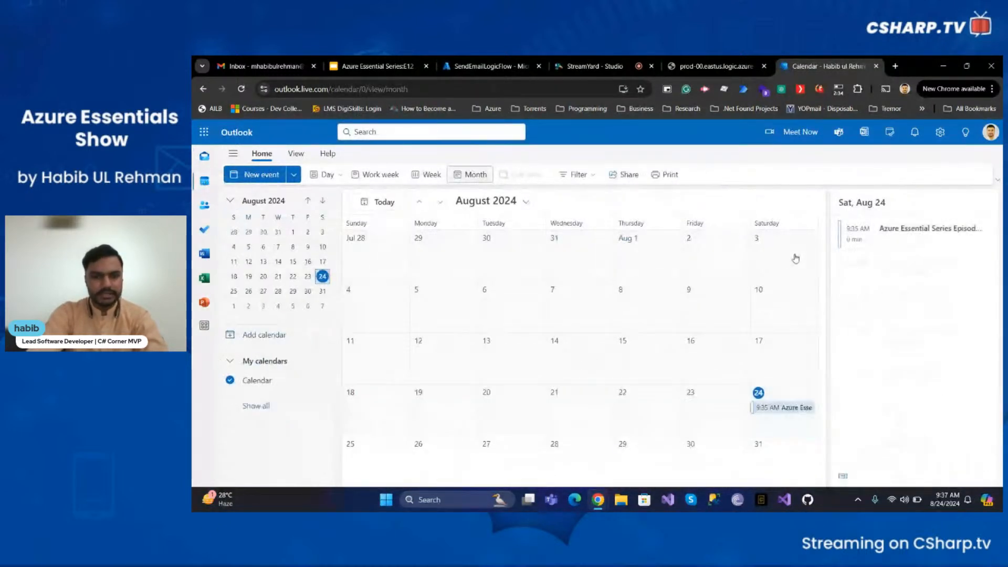
# - Delete the "Azure Essential Series Episode 12" event from the Outlook calendar on August 24
pyautogui.click(784, 408)
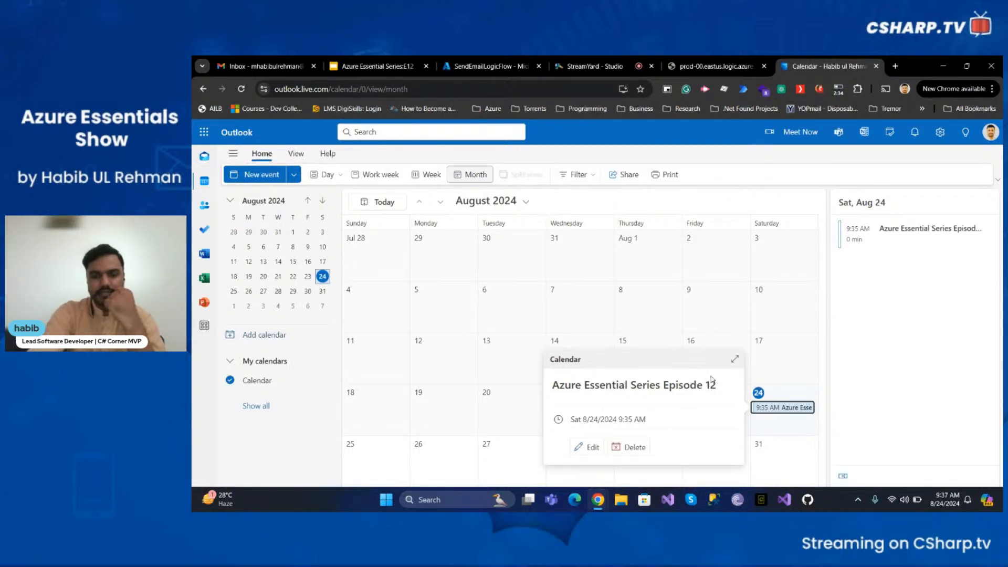
pyautogui.click(638, 448)
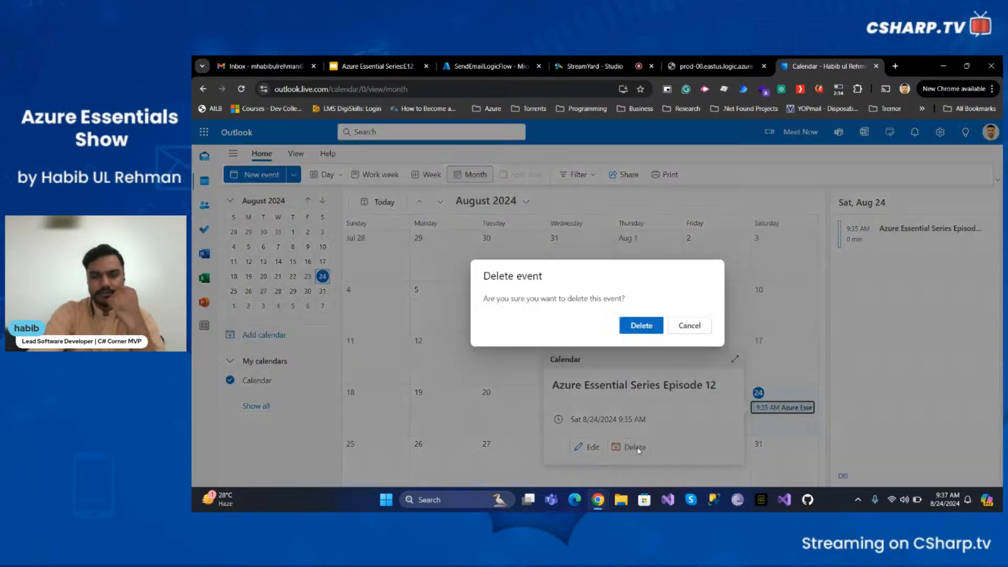
pyautogui.click(651, 328)
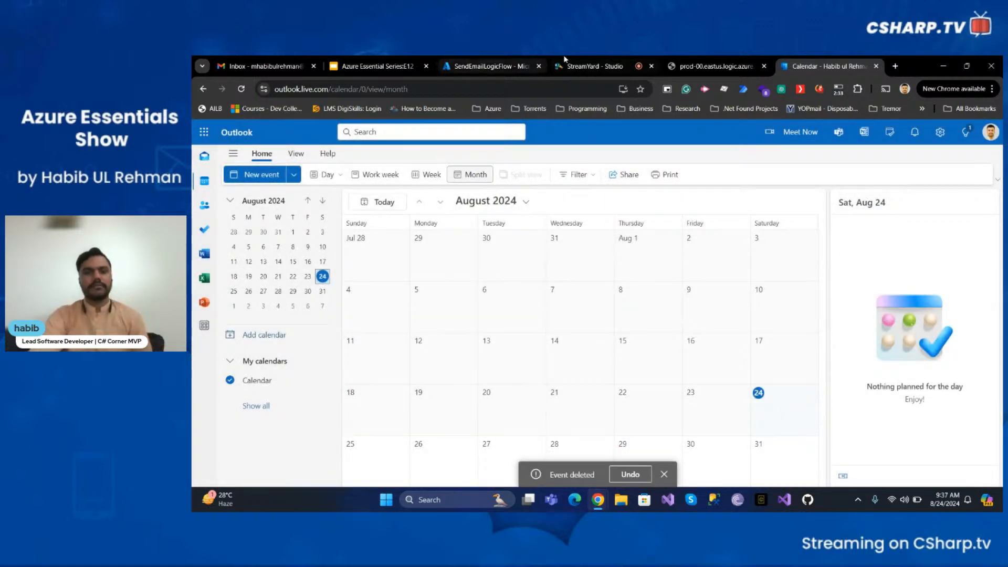
# - Switch back to the Logic App tab and close the run details pane
pyautogui.click(517, 62)
pyautogui.click(646, 296)
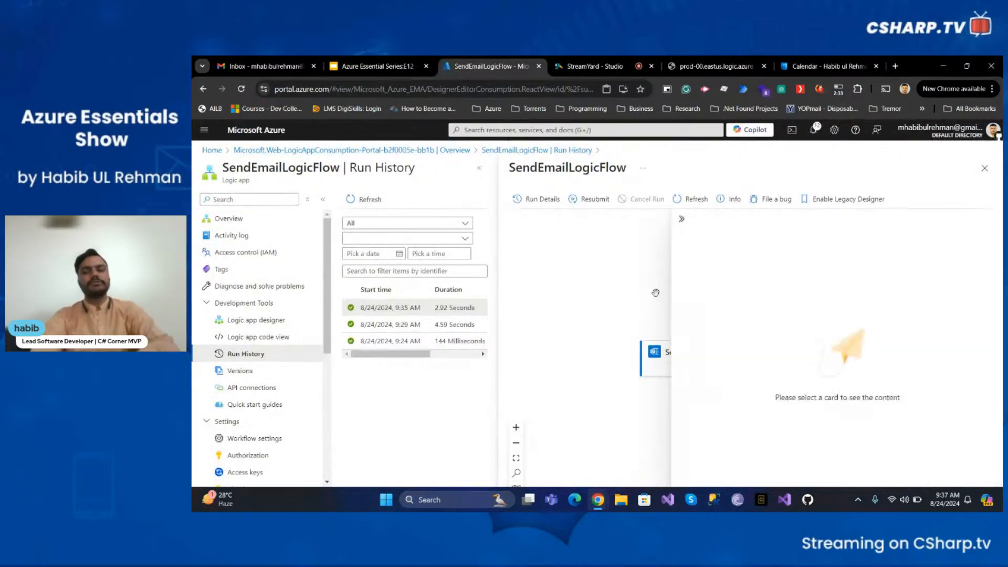
pyautogui.click(985, 168)
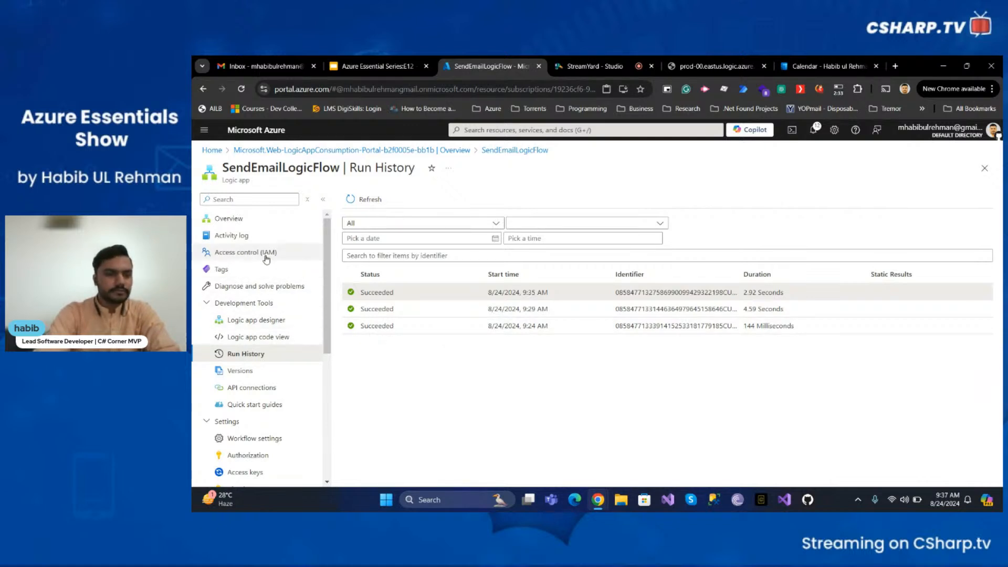
# - Open the Logic app code view and examine the JSON definition's actions, trigger and connection parameters
pyautogui.scroll(-1, 267, 265)
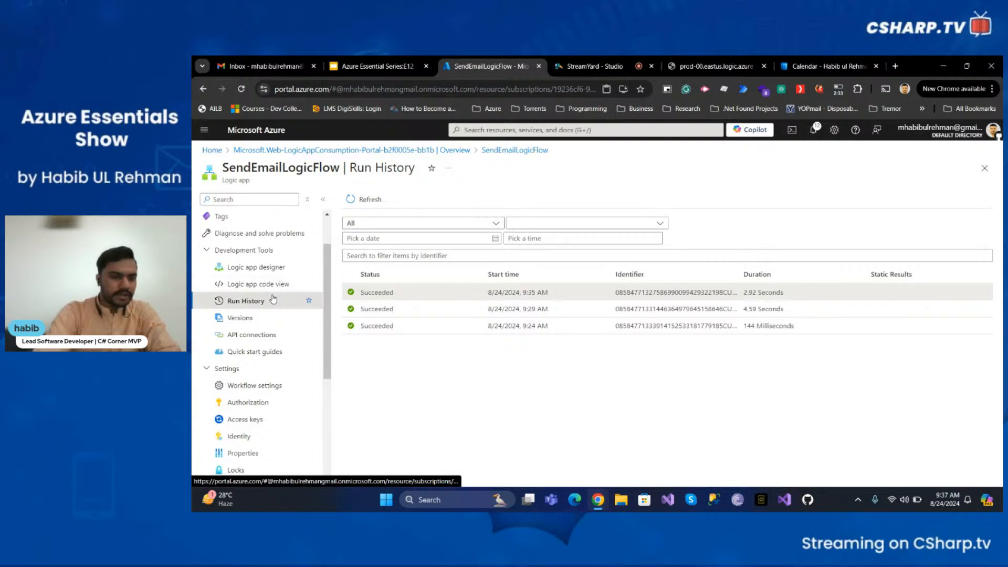
pyautogui.click(273, 287)
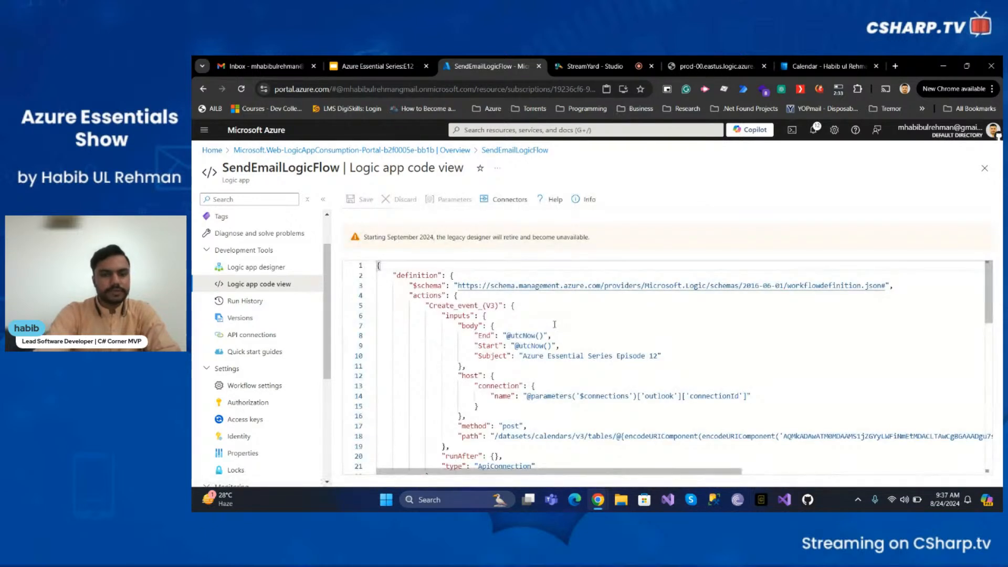
pyautogui.doubleClick(424, 295)
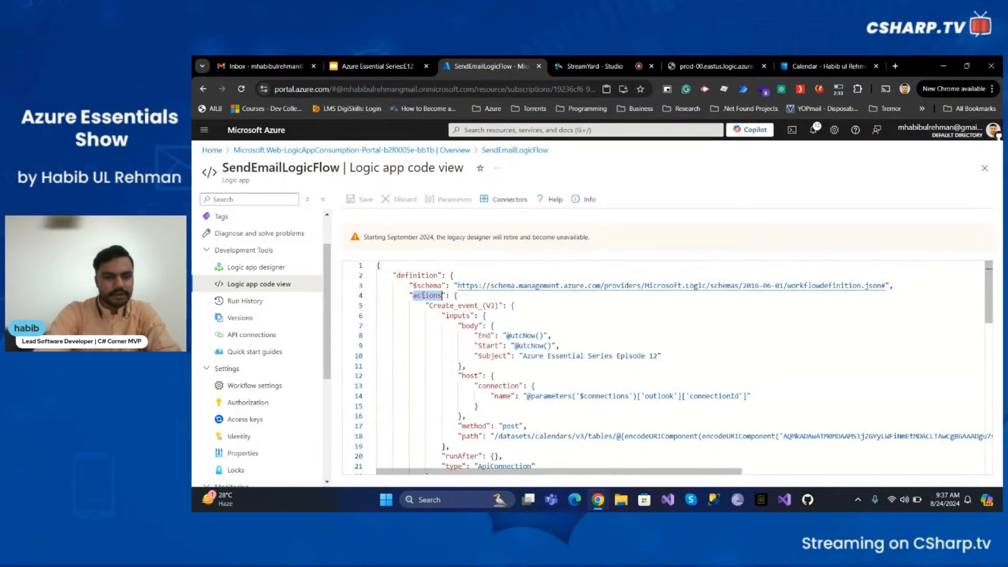
pyautogui.scroll(-1, 457, 343)
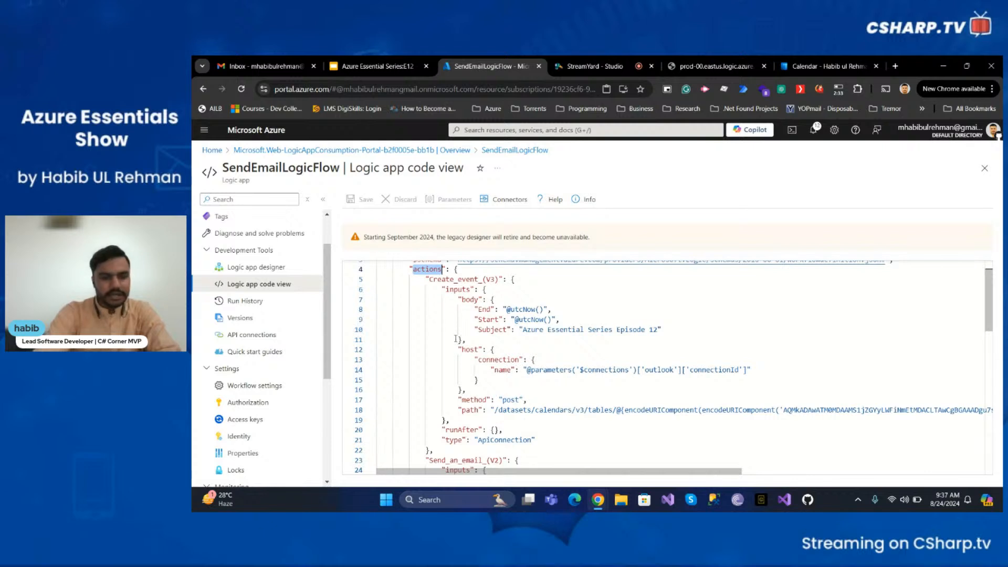
pyautogui.doubleClick(455, 280)
pyautogui.scroll(-1, 464, 355)
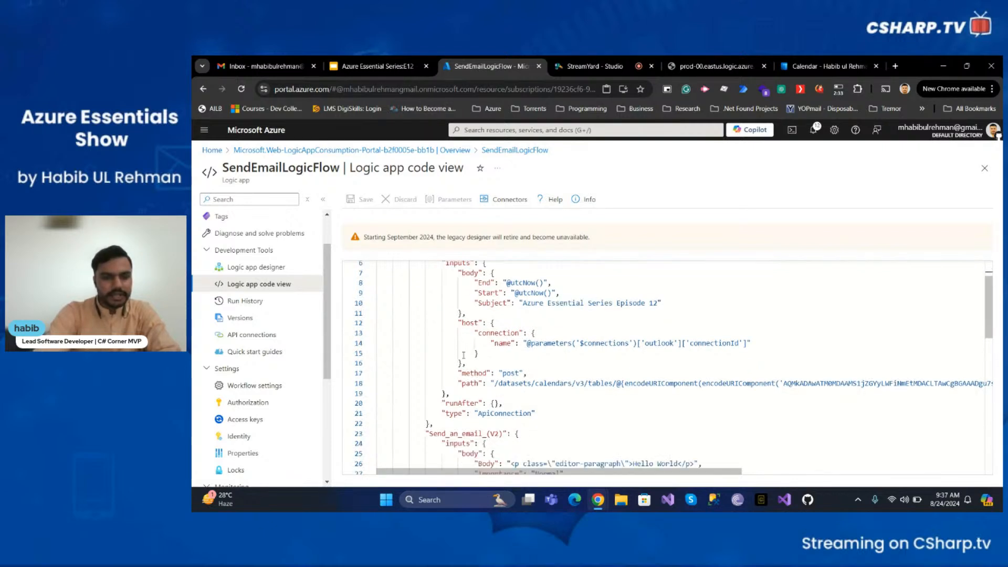
pyautogui.doubleClick(466, 433)
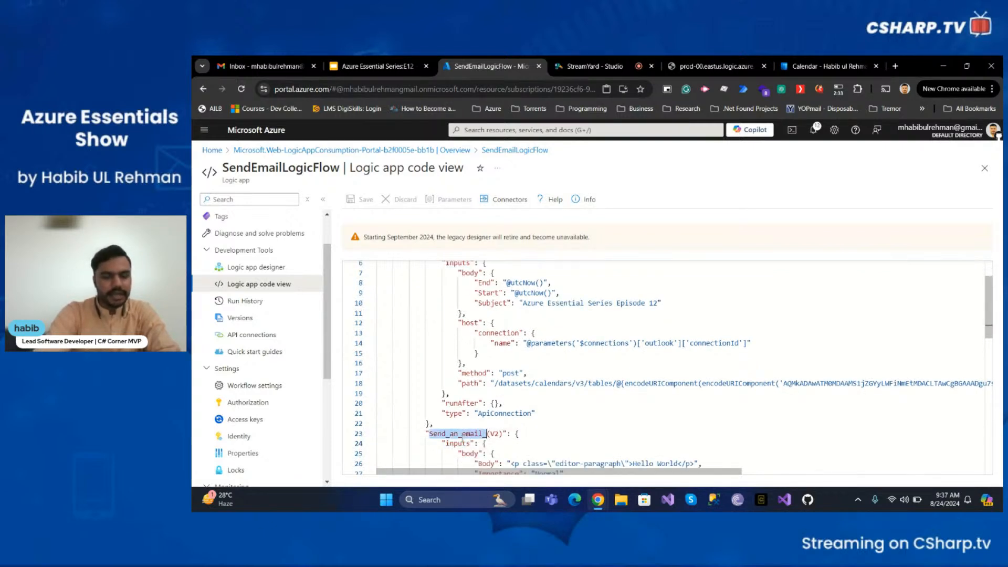
pyautogui.scroll(1, 466, 431)
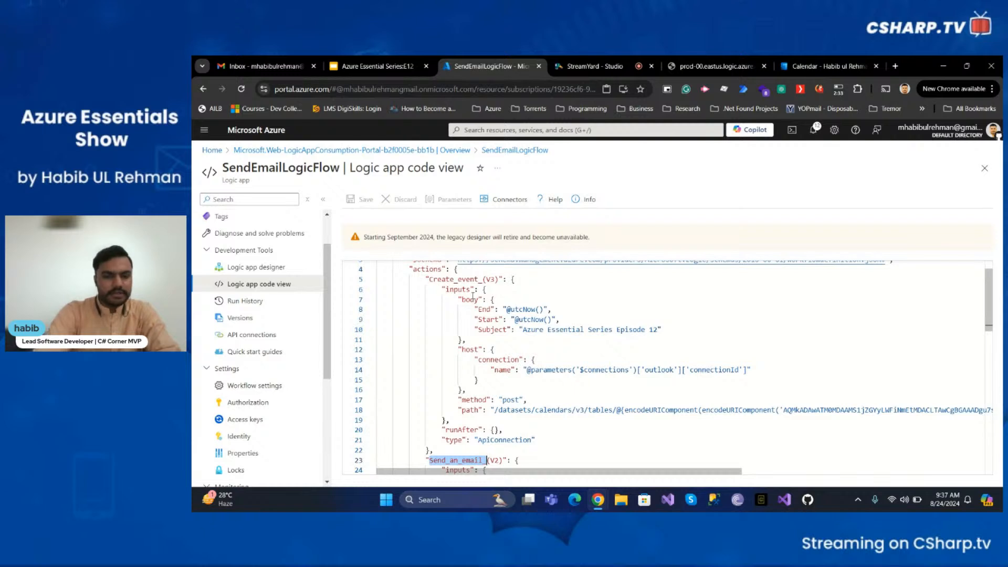
pyautogui.scroll(-10, 491, 372)
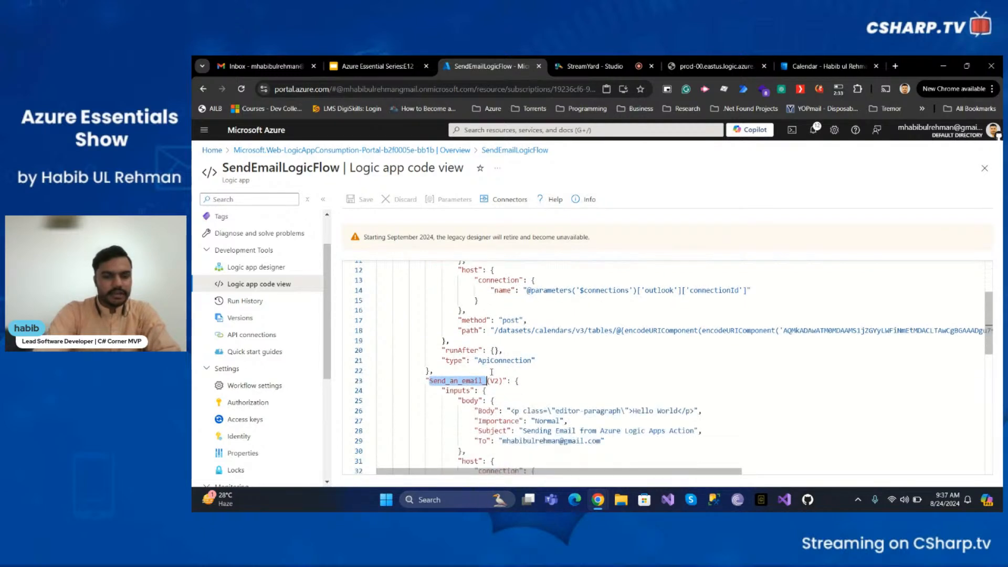
pyautogui.scroll(-1, 492, 372)
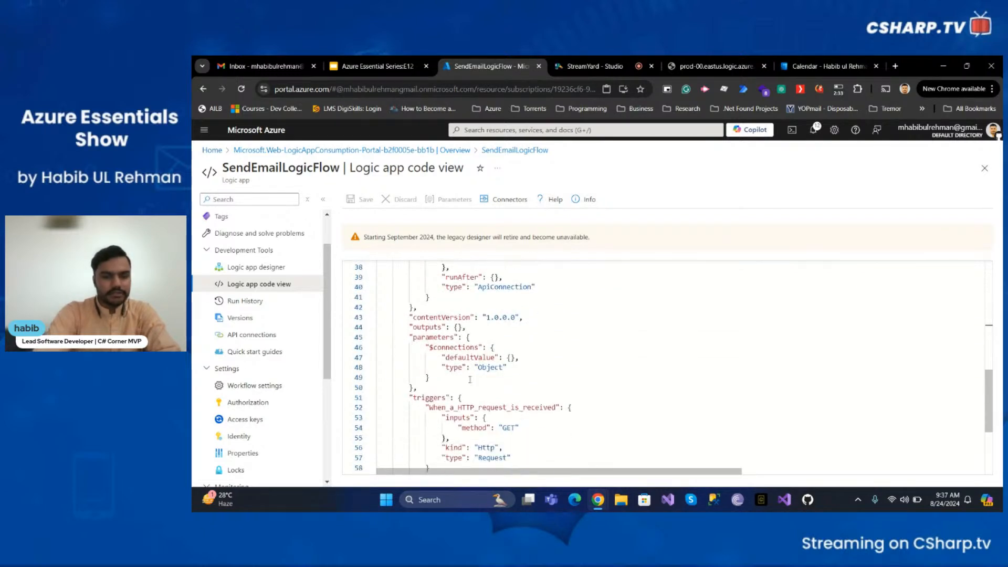
pyautogui.scroll(-3, 473, 374)
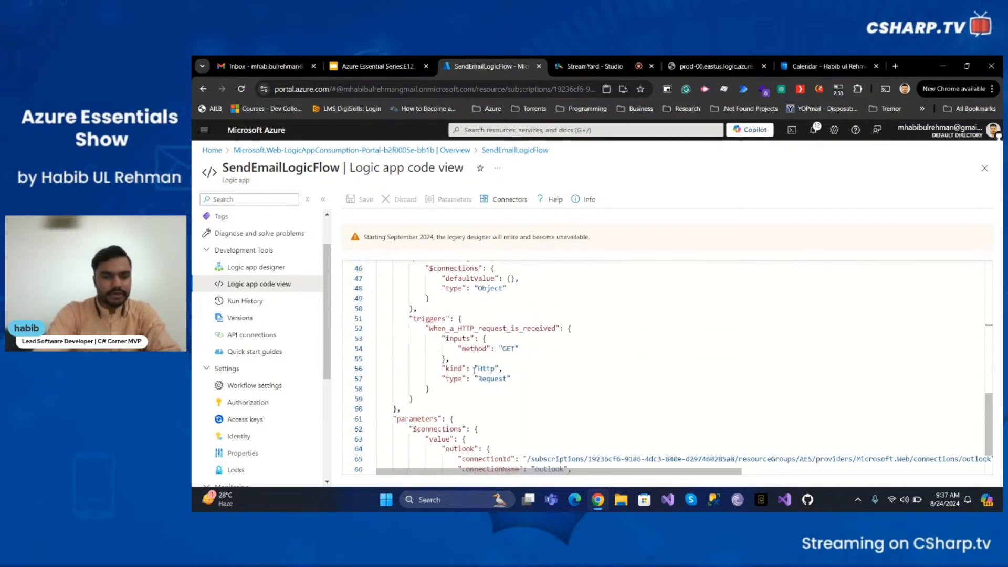
pyautogui.doubleClick(477, 328)
pyautogui.scroll(-2, 490, 393)
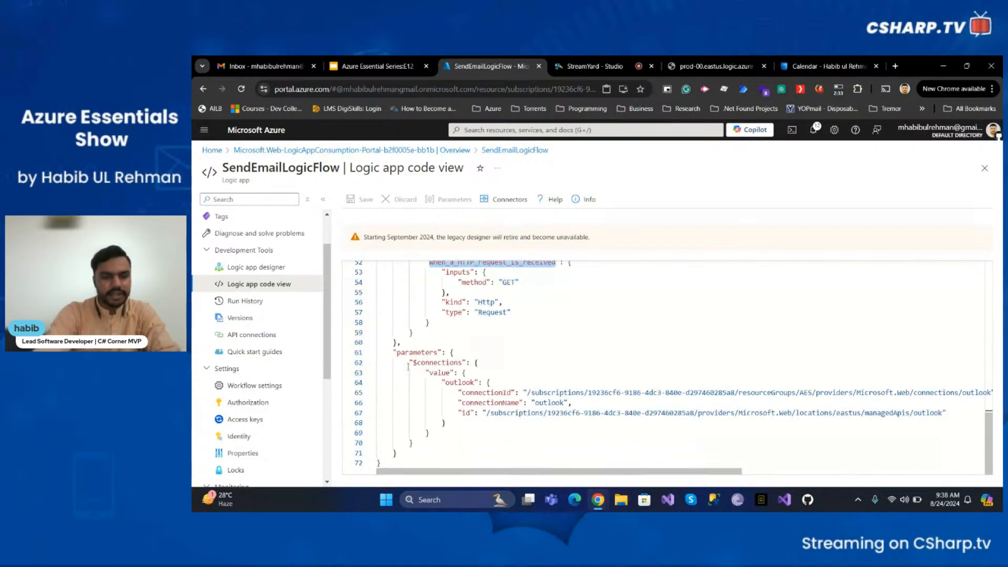
pyautogui.moveTo(410, 362); pyautogui.dragTo(434, 442)
pyautogui.click(499, 363)
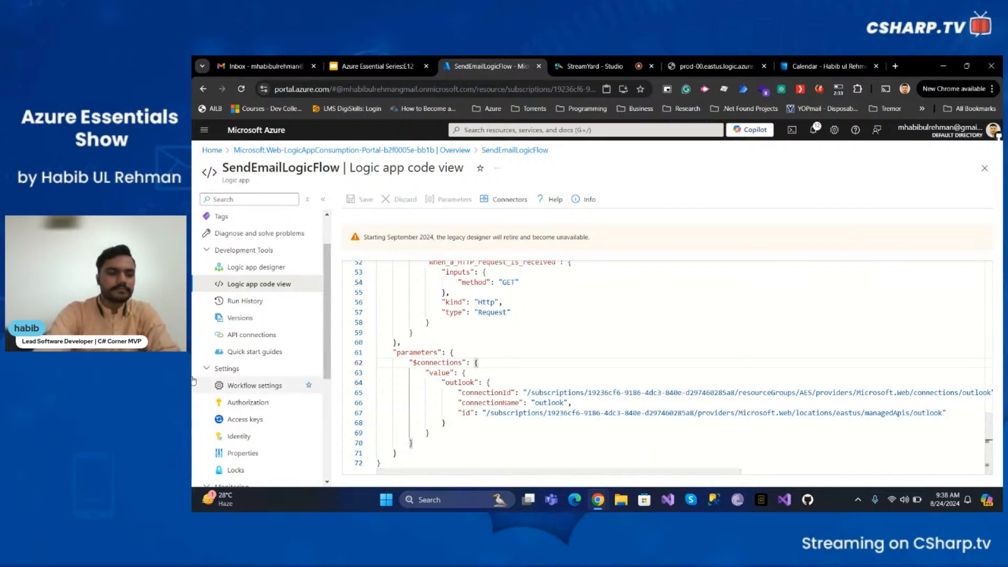
# - Open the Logic App's Versions list and view the oldest version read-only before closing it
pyautogui.click(255, 318)
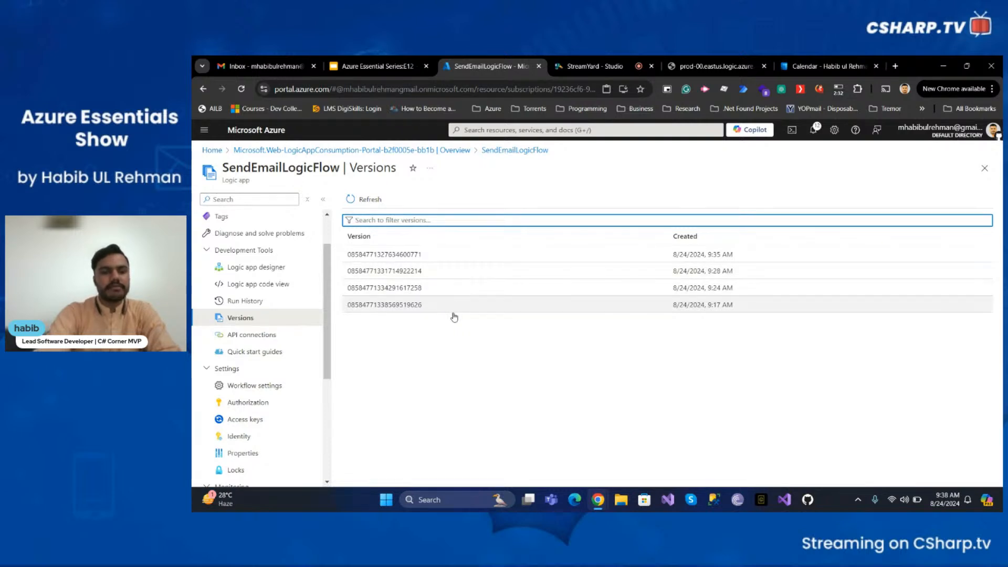
pyautogui.click(425, 305)
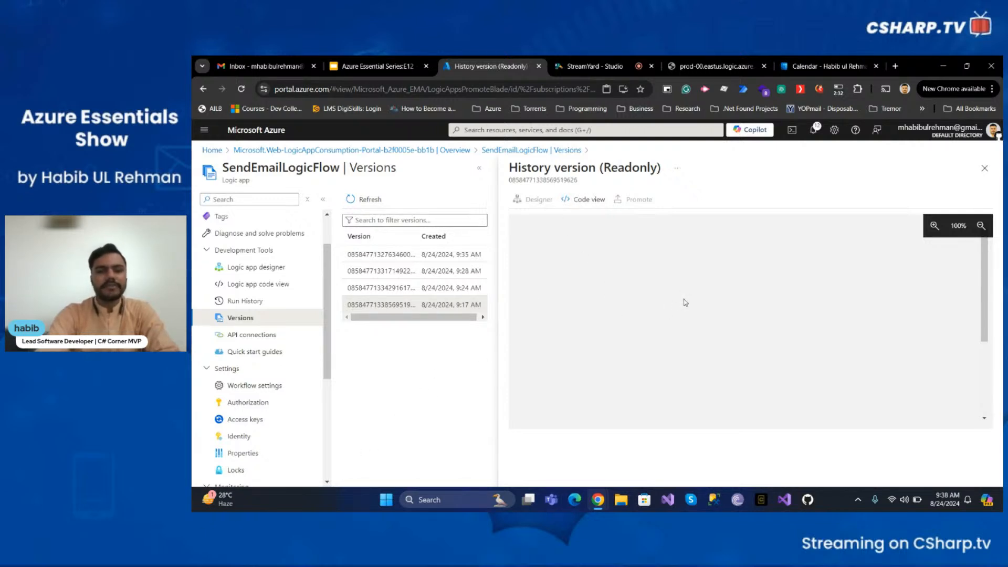
pyautogui.click(984, 168)
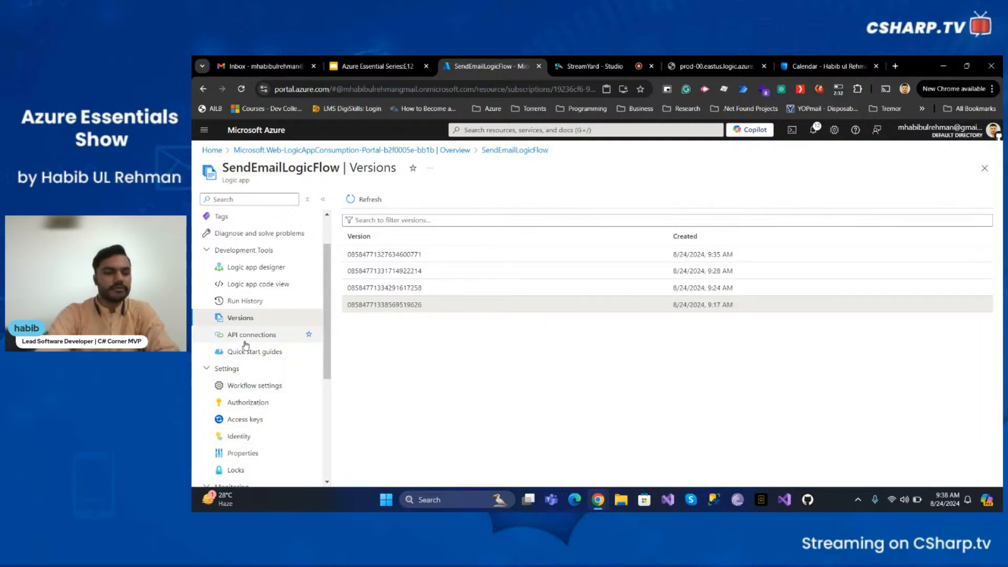
# - Open the Logic App's API connections, refresh the list, and inspect the outlook connection's overview
pyautogui.click(262, 334)
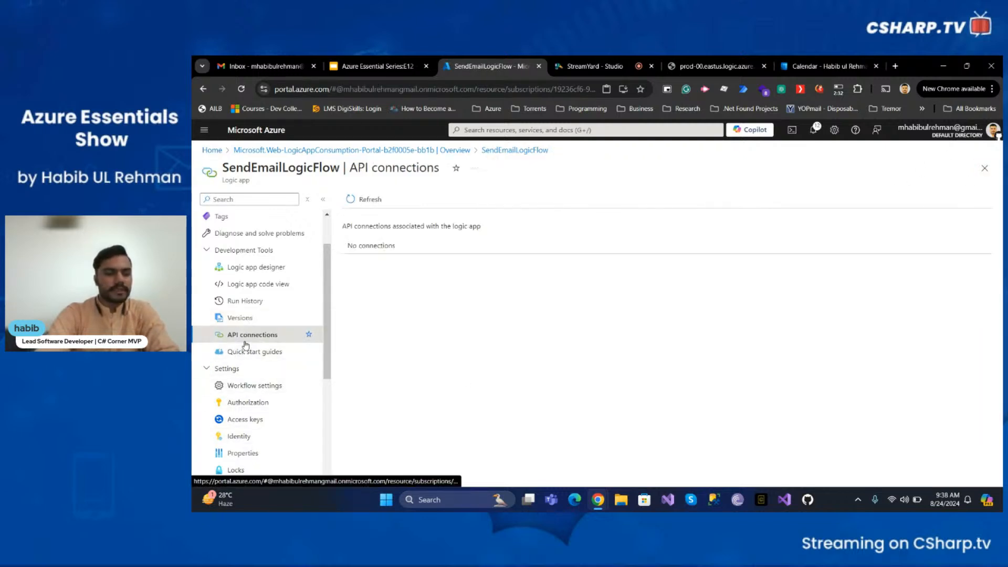
pyautogui.click(376, 201)
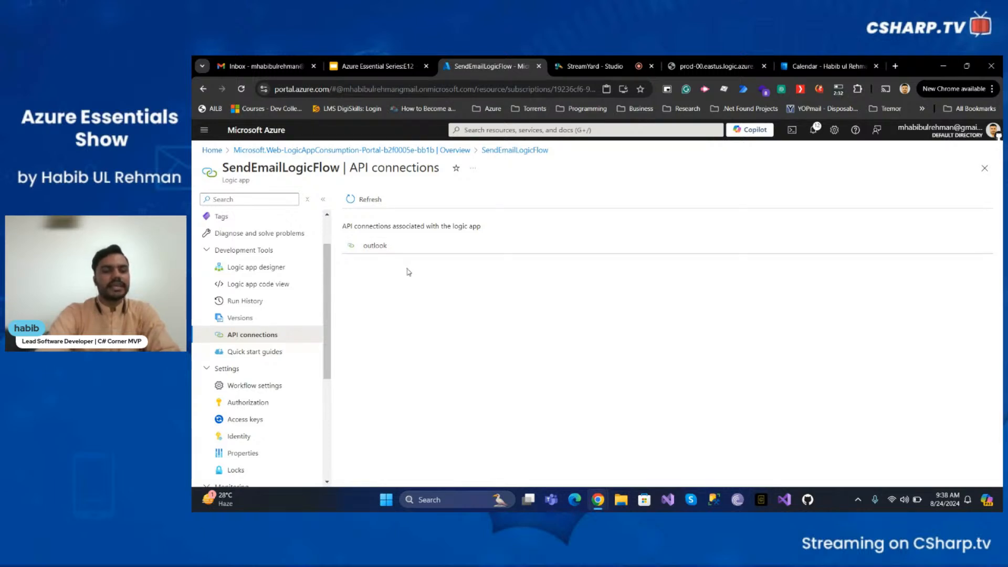
pyautogui.click(375, 246)
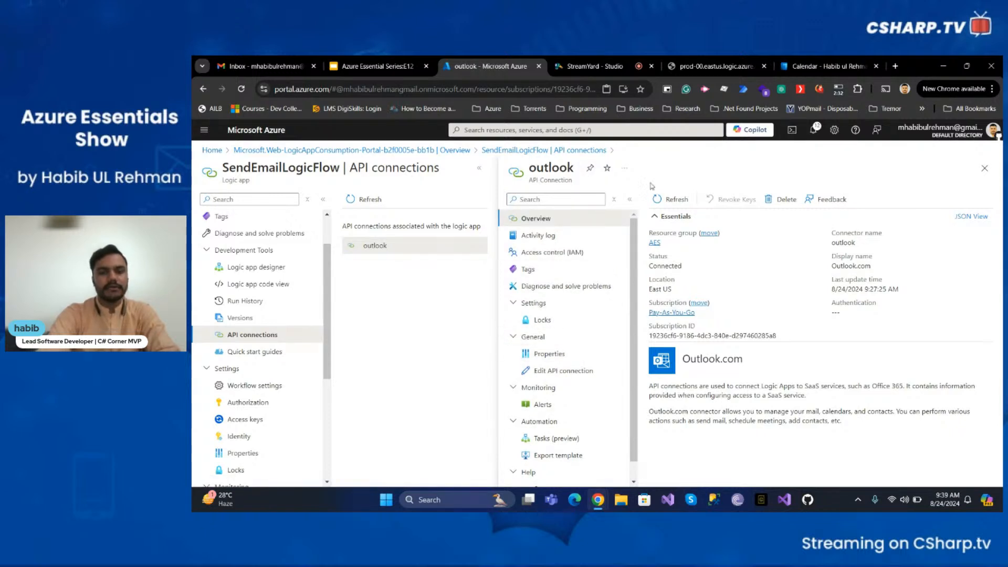
pyautogui.click(985, 168)
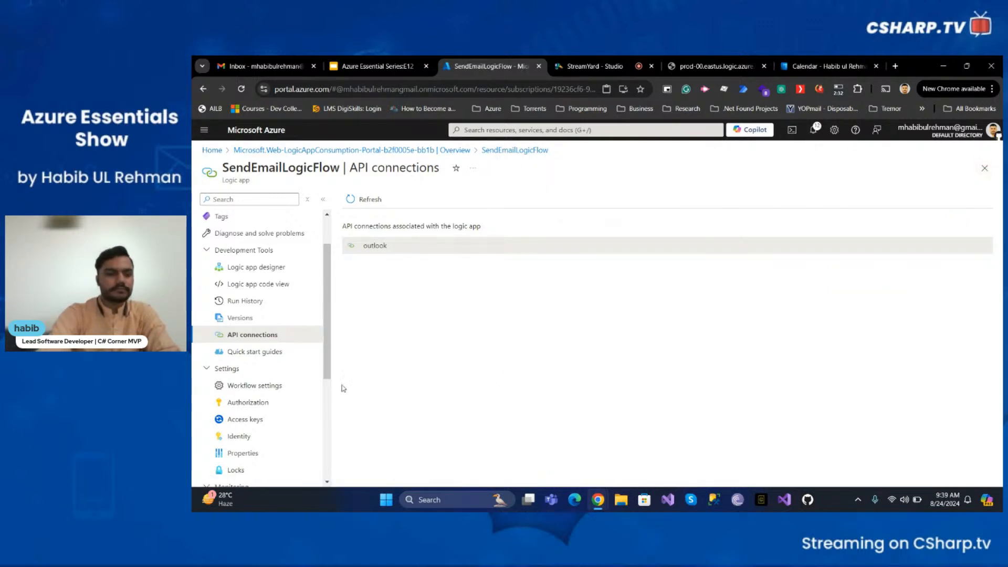
pyautogui.scroll(-1, 258, 373)
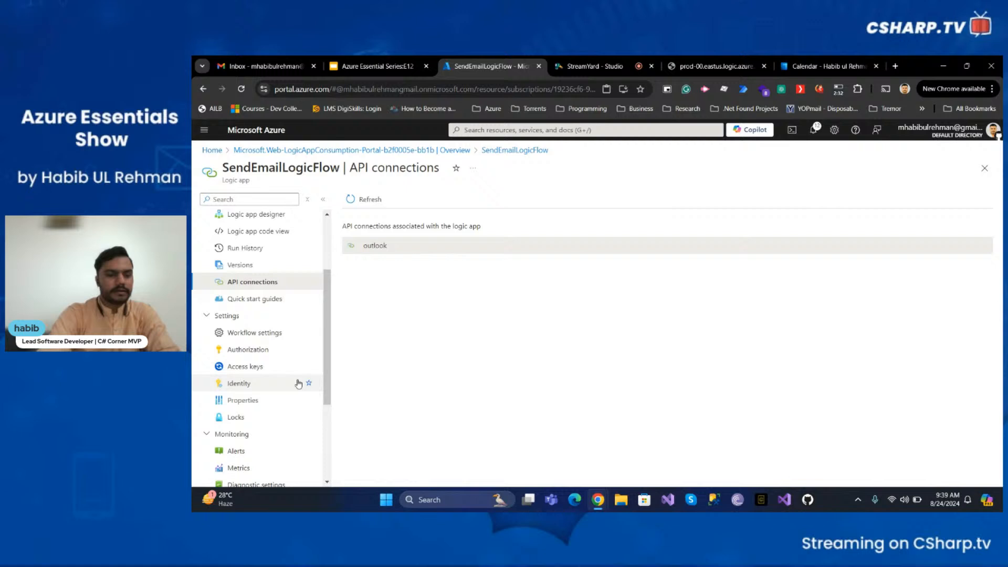
# - Open the Logic App's Workflow settings and examine the trigger access options for inbound IP addresses
pyautogui.click(263, 332)
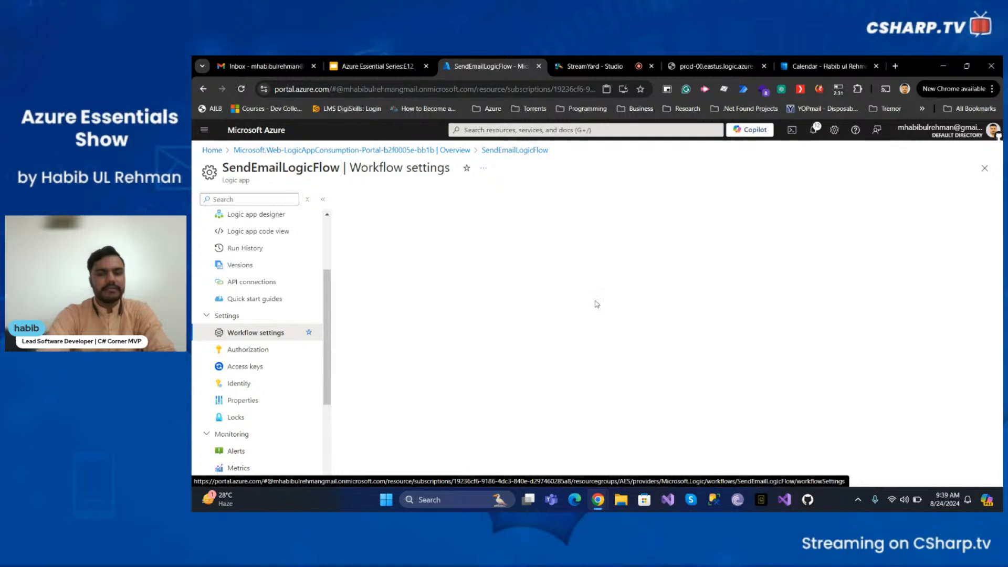
pyautogui.scroll(-1, 569, 303)
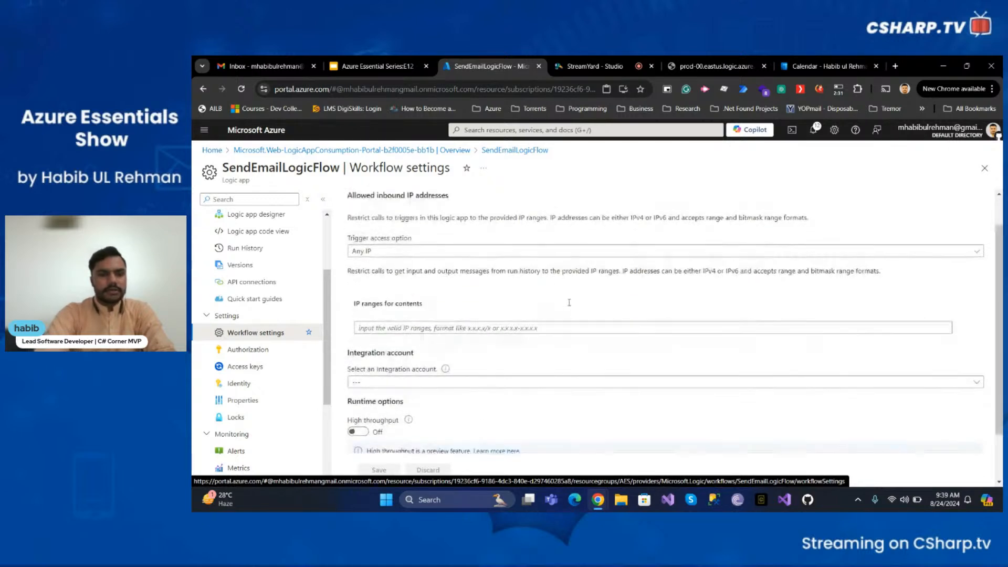
pyautogui.scroll(1, 569, 303)
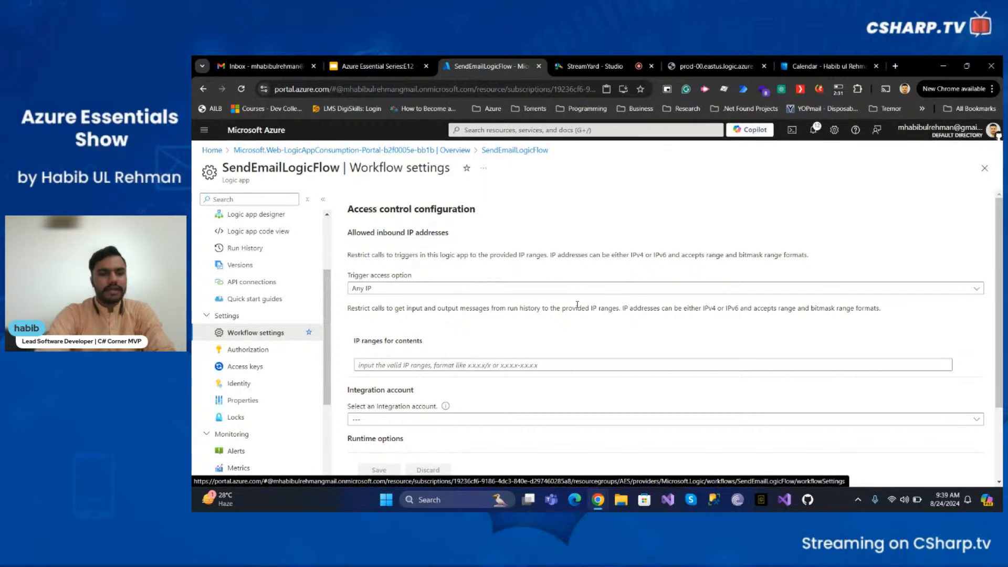
pyautogui.click(386, 289)
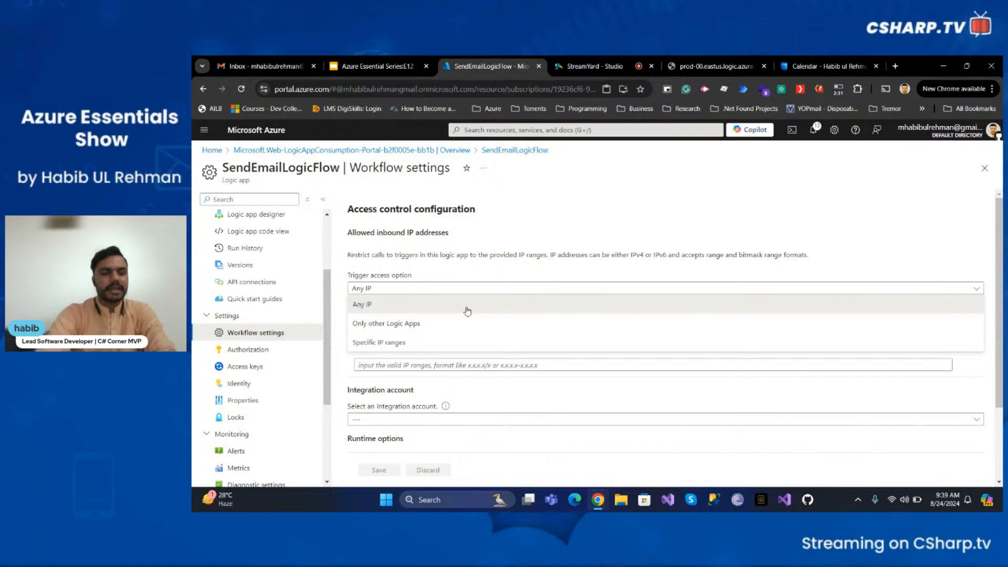
pyautogui.rightClick(514, 203)
pyautogui.click(518, 187)
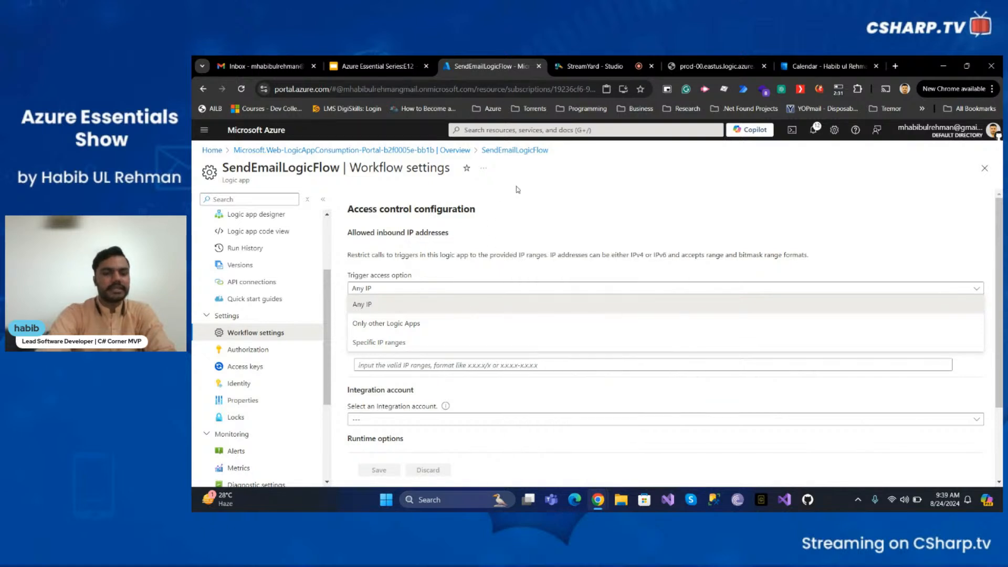
pyautogui.click(438, 305)
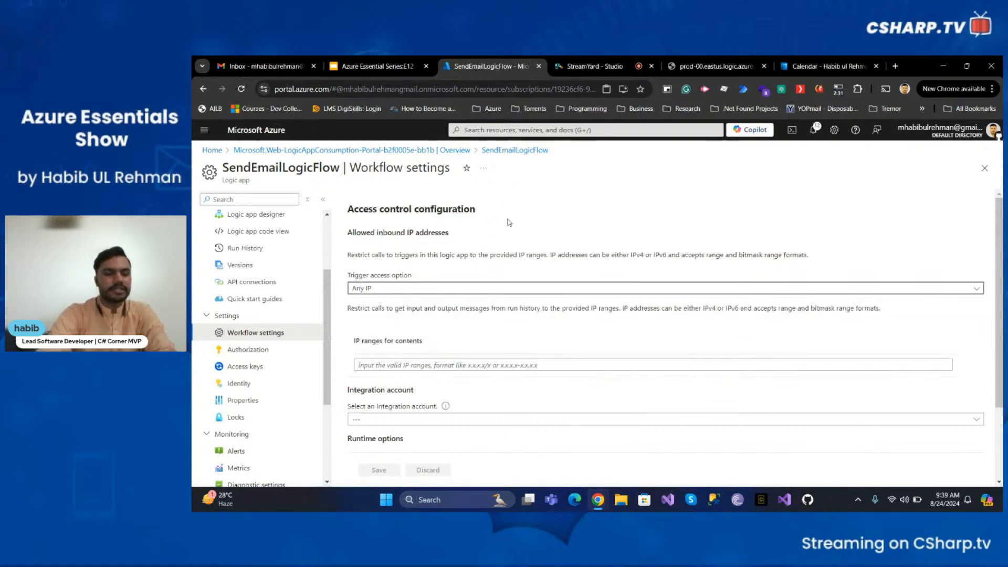
pyautogui.click(433, 294)
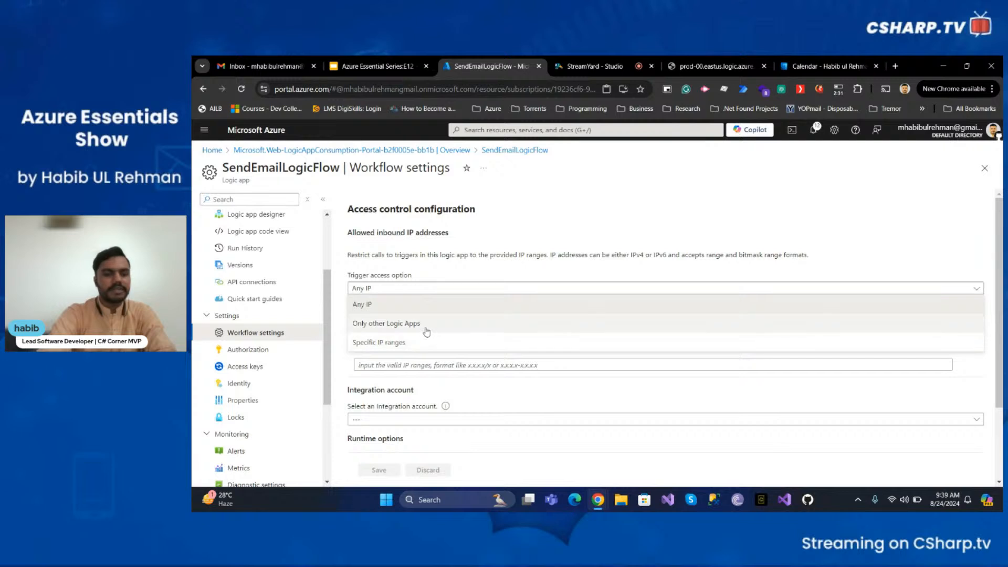
pyautogui.click(516, 237)
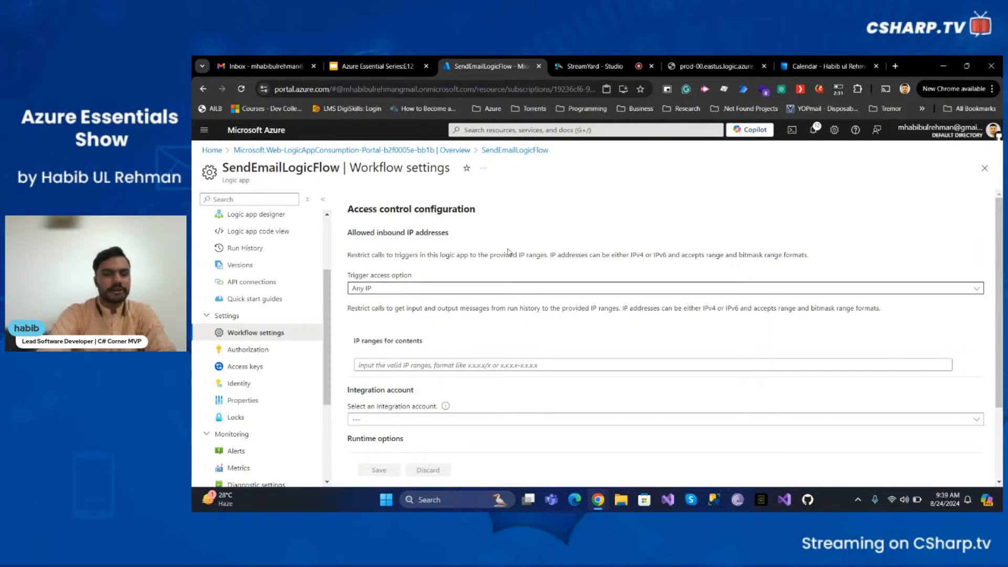
# - Set the run history retention in days to Custom and raise it to 365
pyautogui.scroll(-3, 508, 253)
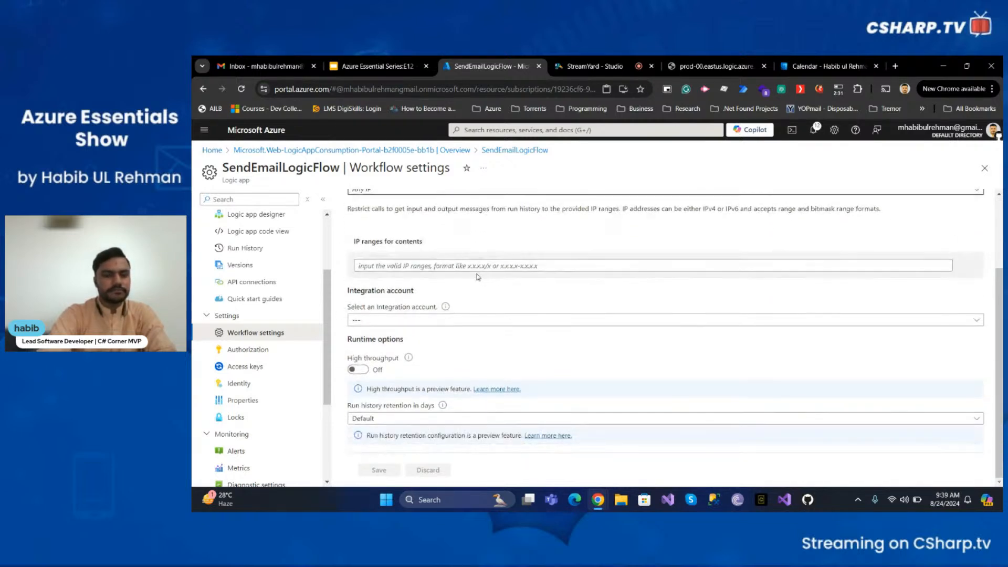
pyautogui.click(421, 325)
pyautogui.click(425, 322)
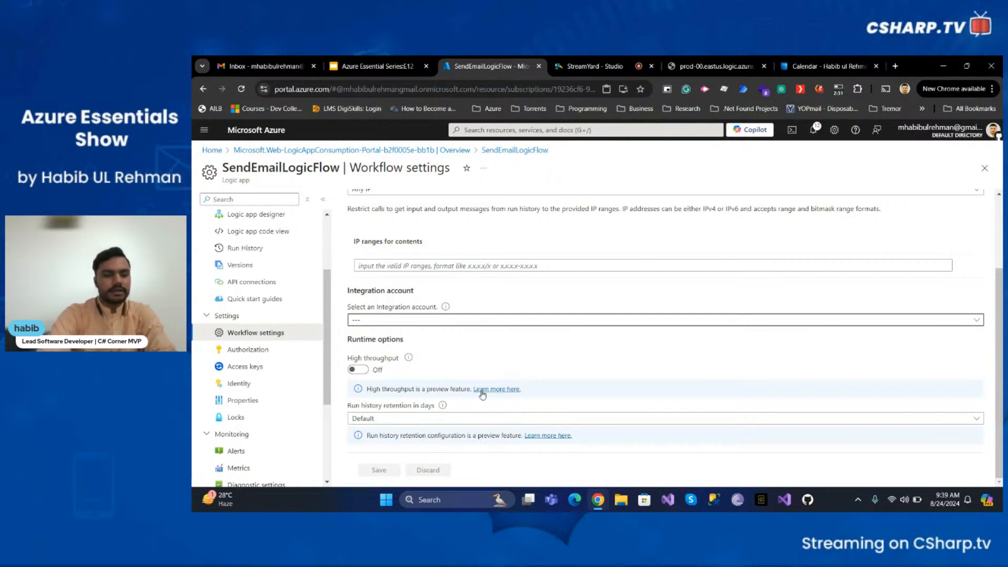
pyautogui.click(463, 424)
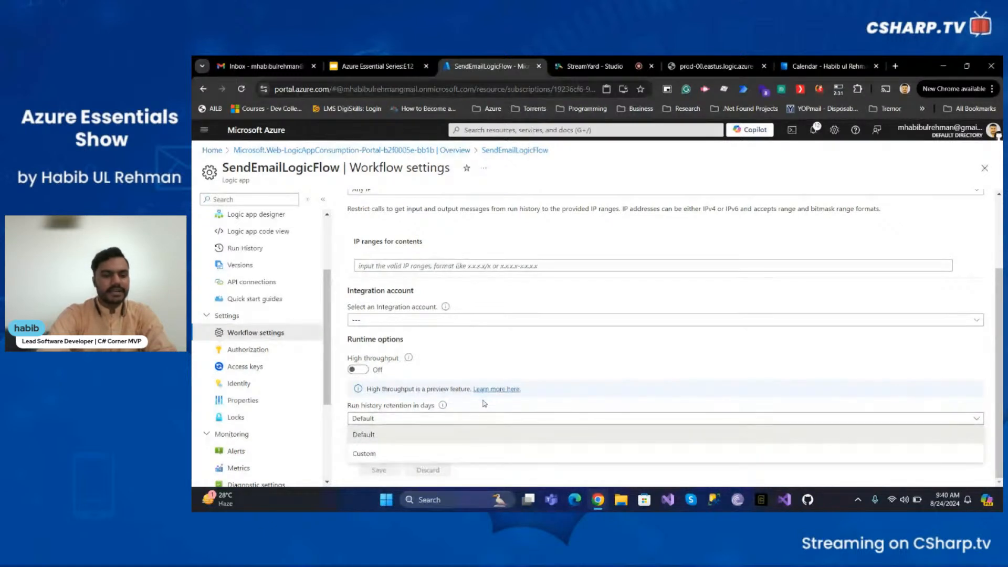
pyautogui.click(442, 409)
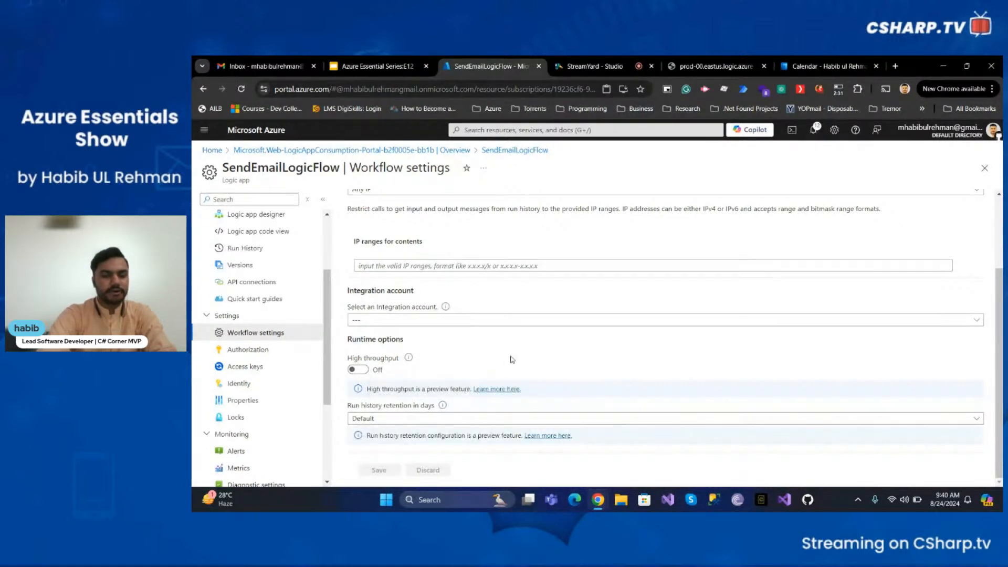
pyautogui.click(447, 425)
pyautogui.click(383, 448)
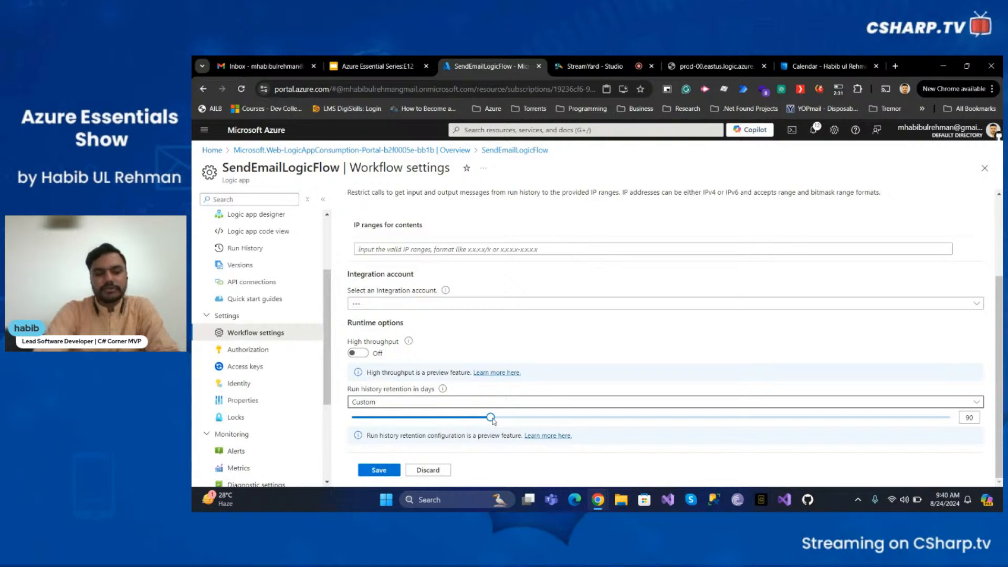
pyautogui.moveTo(494, 421); pyautogui.dragTo(714, 418)
pyautogui.rightClick(963, 426)
pyautogui.click(908, 439)
pyautogui.moveTo(635, 434); pyautogui.dragTo(949, 444)
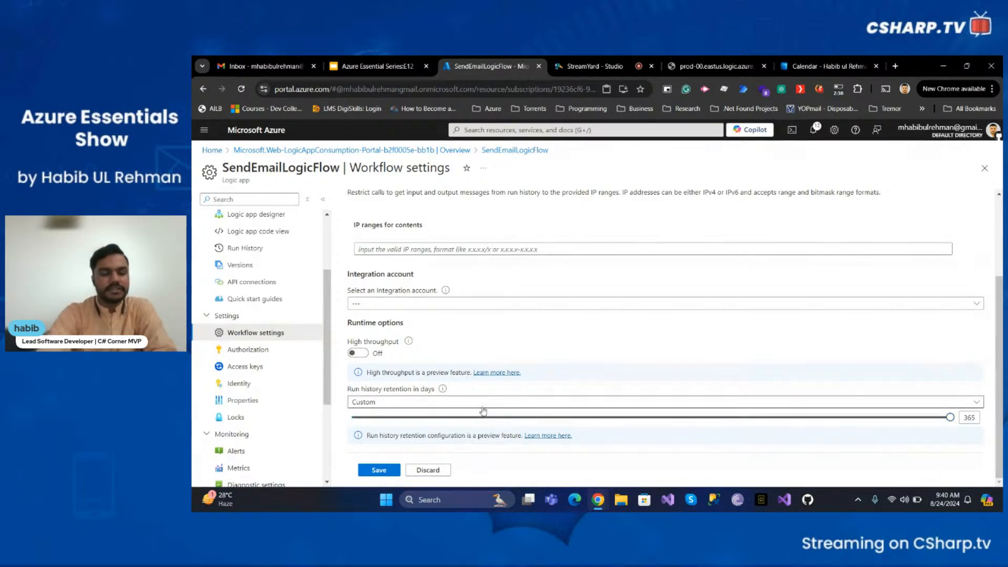
# - Browse the Logic App's Authorization, Access keys and Alerts pages
pyautogui.click(273, 350)
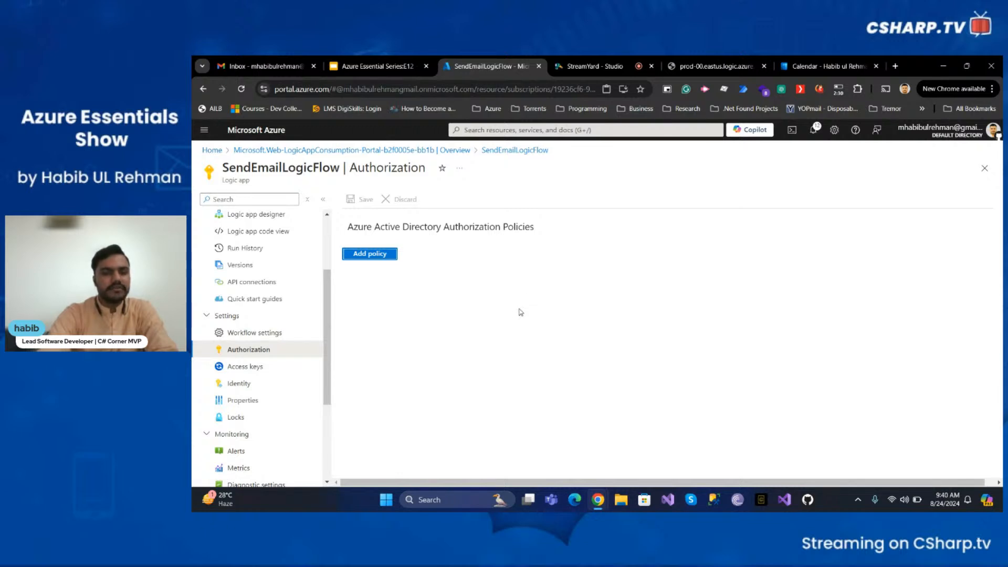
pyautogui.scroll(-1, 263, 367)
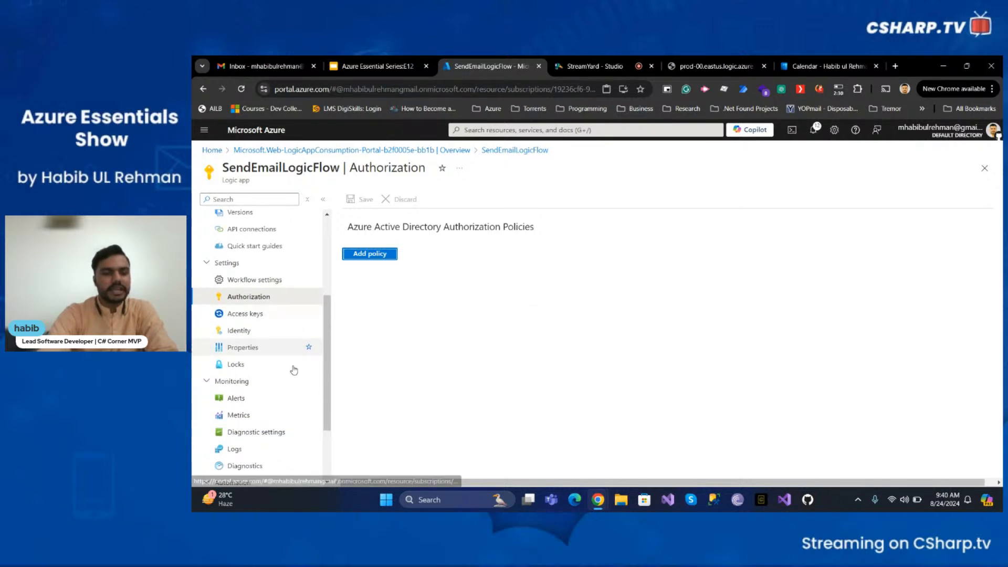
pyautogui.click(265, 314)
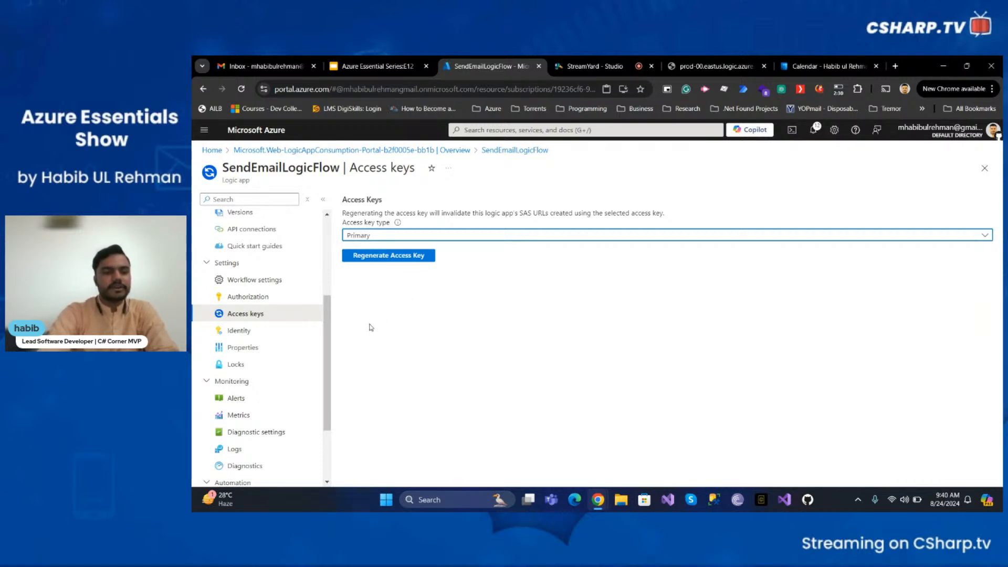
pyautogui.scroll(-2, 289, 329)
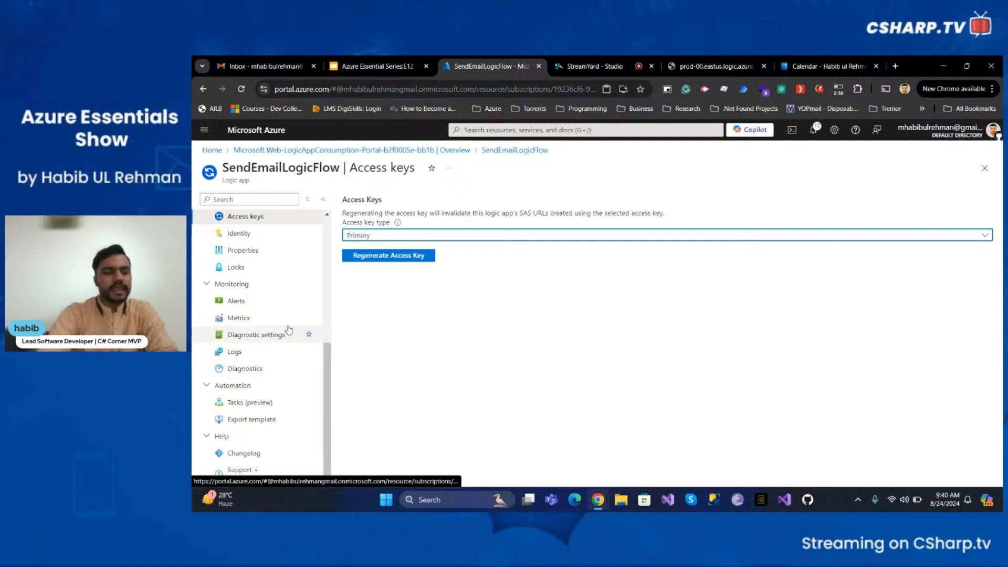
pyautogui.click(265, 300)
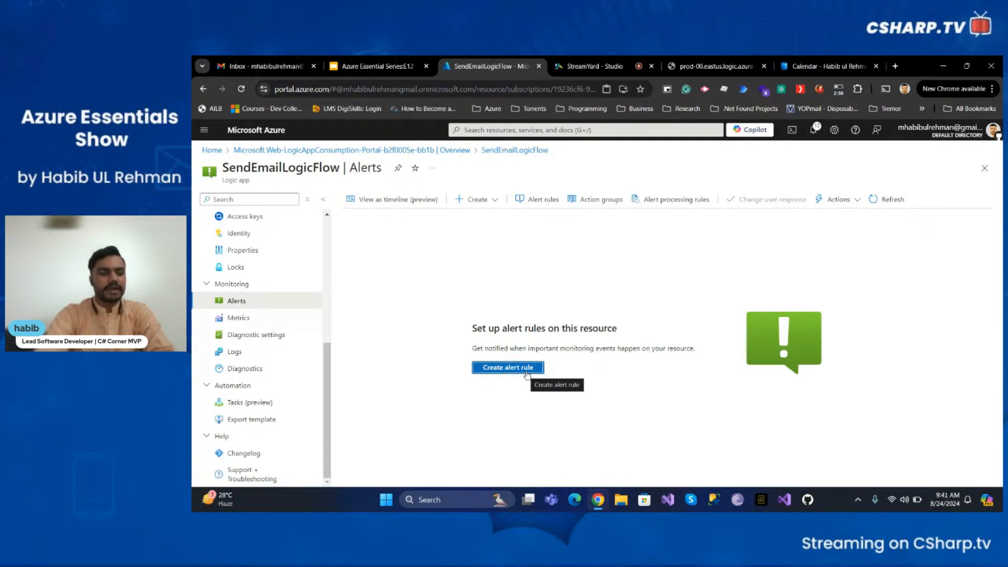
# - Open the Logic App's Logs, closing the Queries hub and declining the new logs experience
pyautogui.click(274, 352)
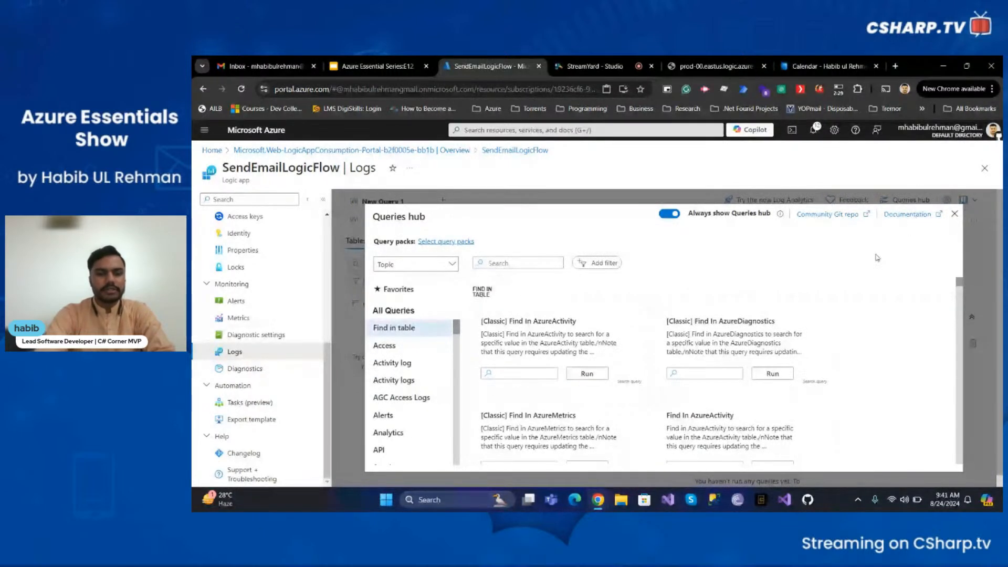
pyautogui.scroll(-5, 612, 347)
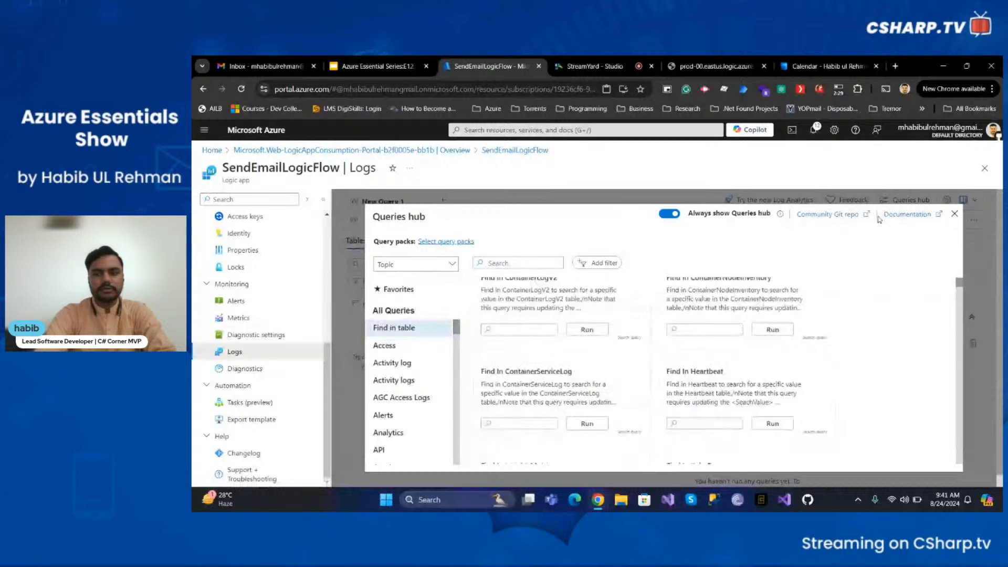
pyautogui.click(955, 214)
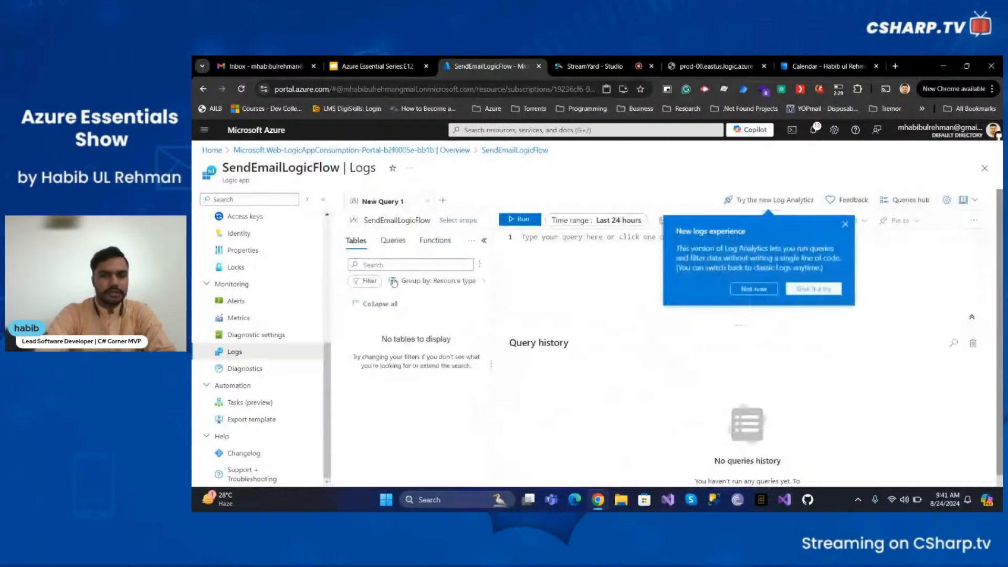
pyautogui.click(847, 224)
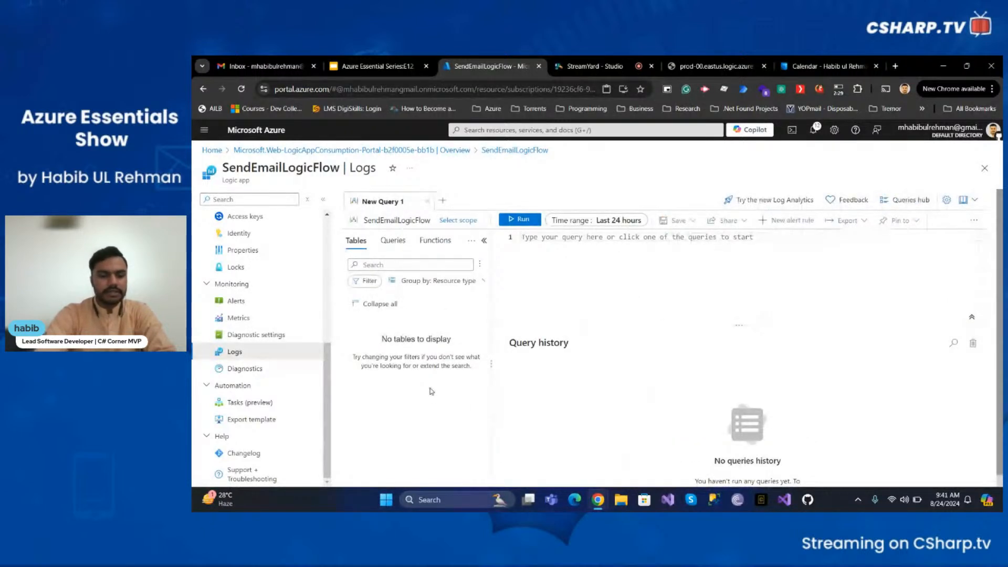
# - Switch to the StreamYard Studio tab
pyautogui.tripleClick(406, 345)
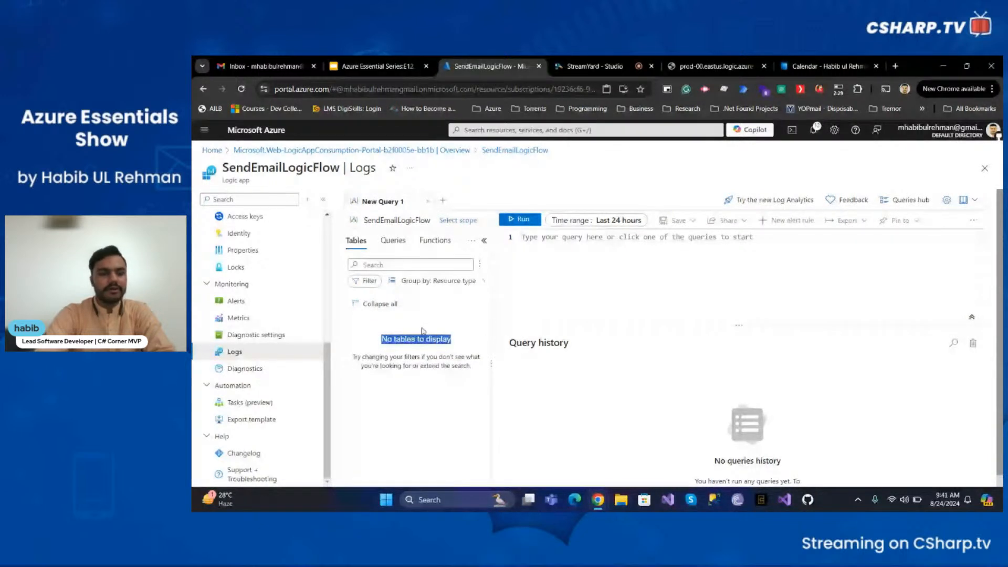
pyautogui.click(425, 328)
pyautogui.tripleClick(426, 348)
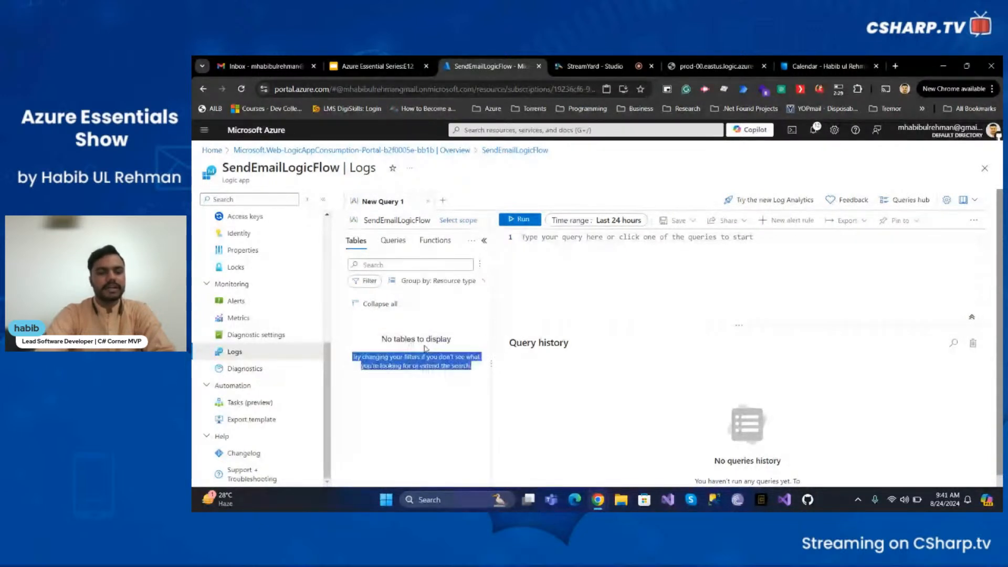
pyautogui.tripleClick(424, 340)
pyautogui.tripleClick(424, 357)
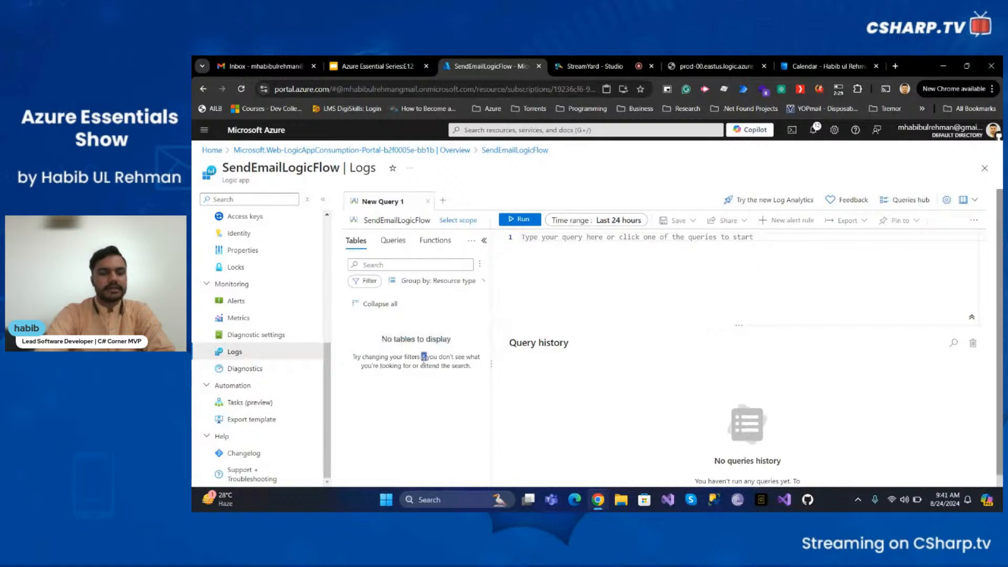
pyautogui.tripleClick(421, 341)
pyautogui.tripleClick(420, 359)
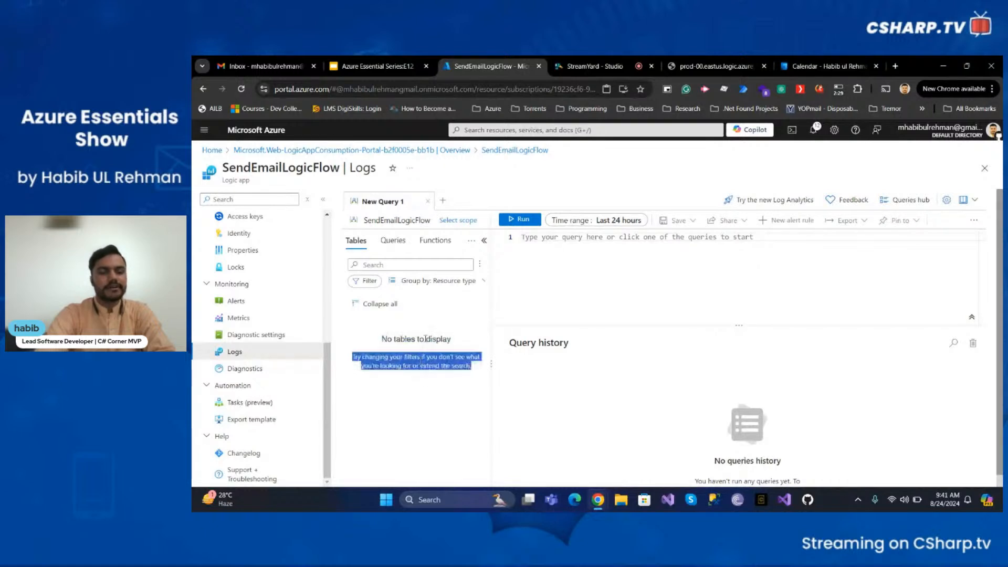
pyautogui.tripleClick(426, 338)
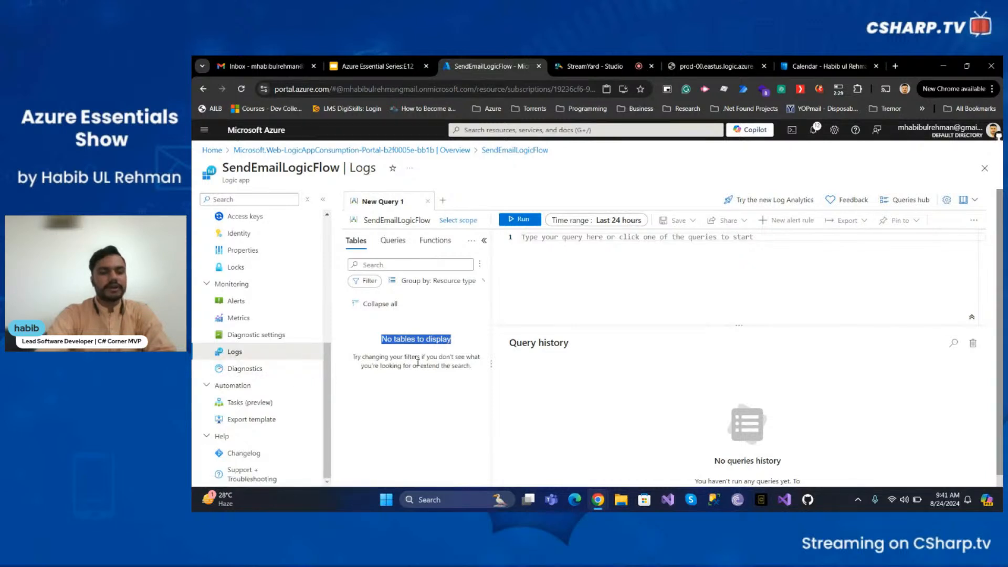
pyautogui.click(622, 68)
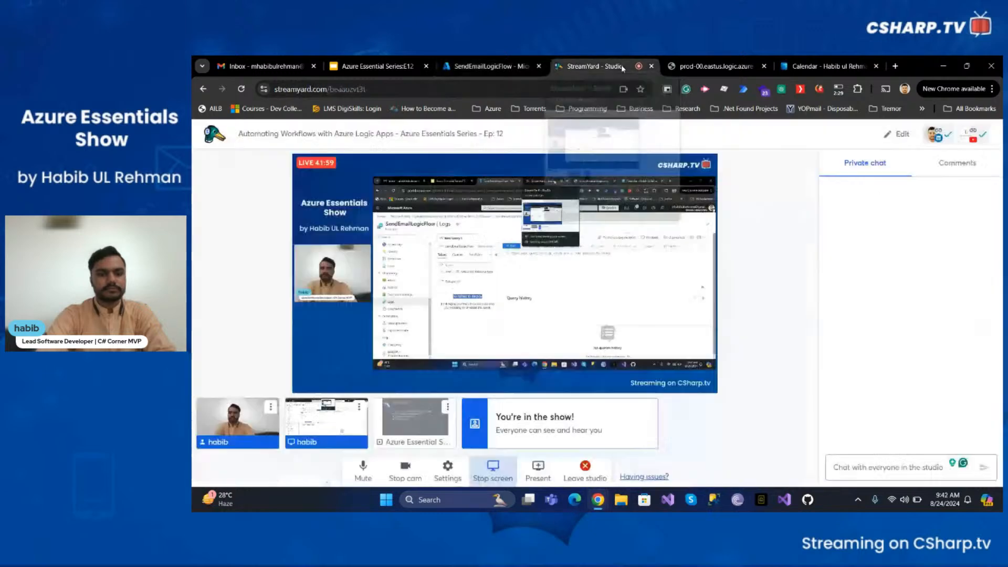